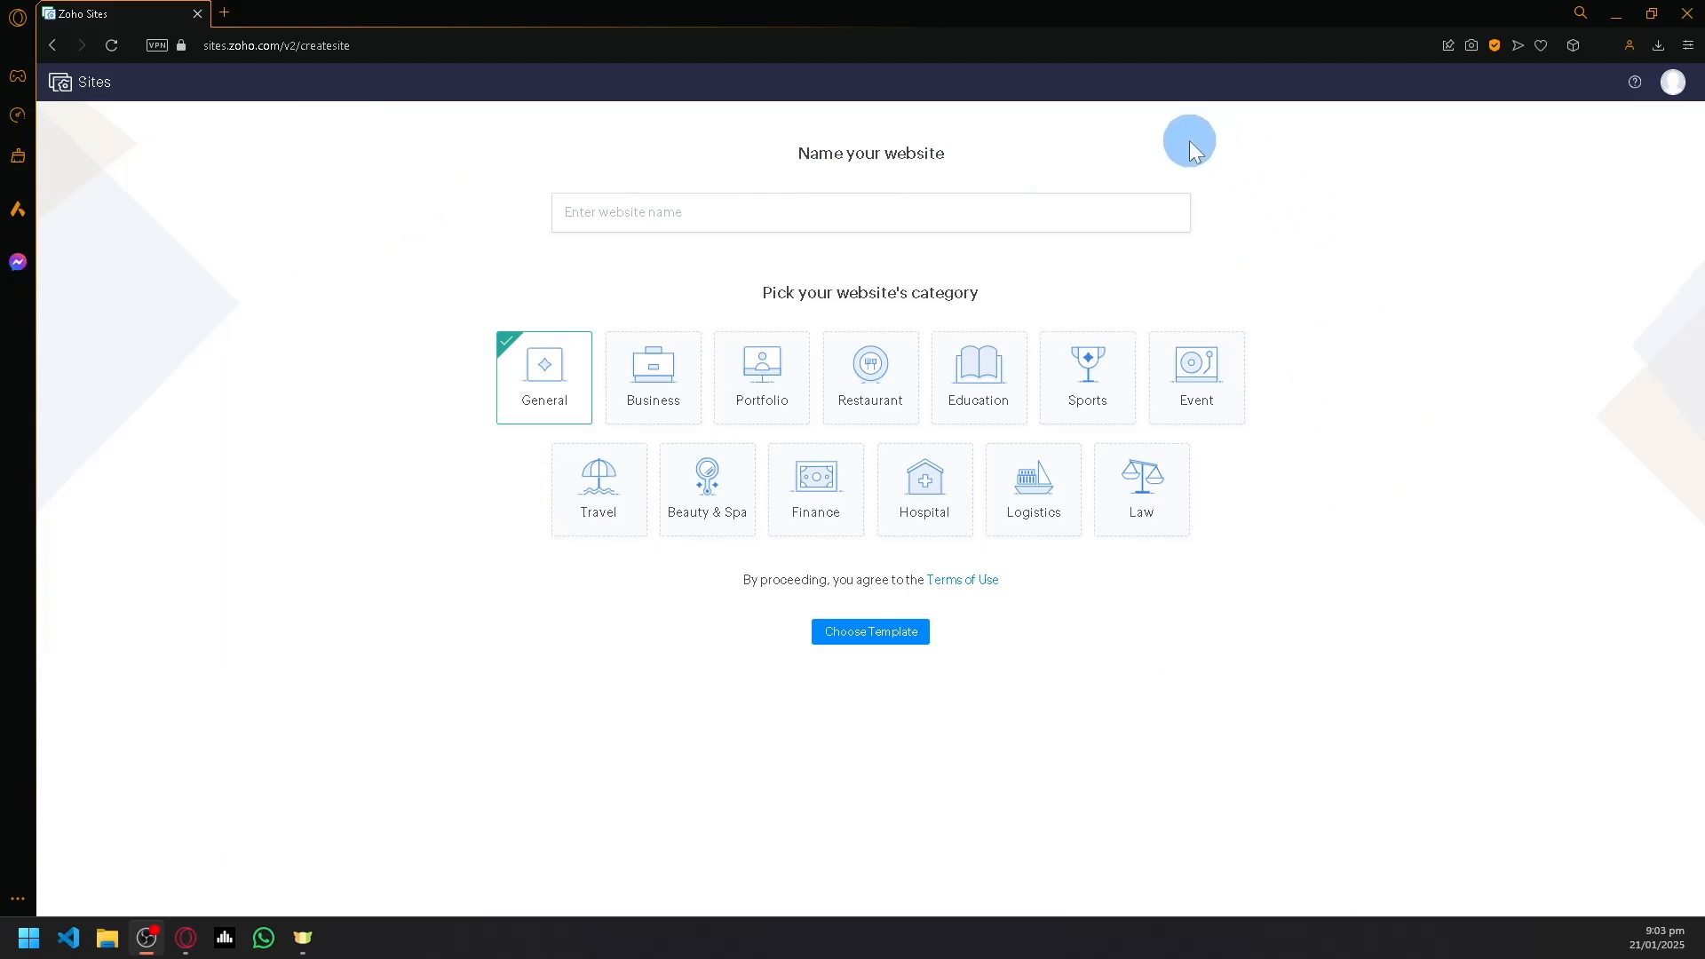
- Name the website Xeazhar Cookies, keep the General category, and proceed to the template selection
left_click(1000, 207)
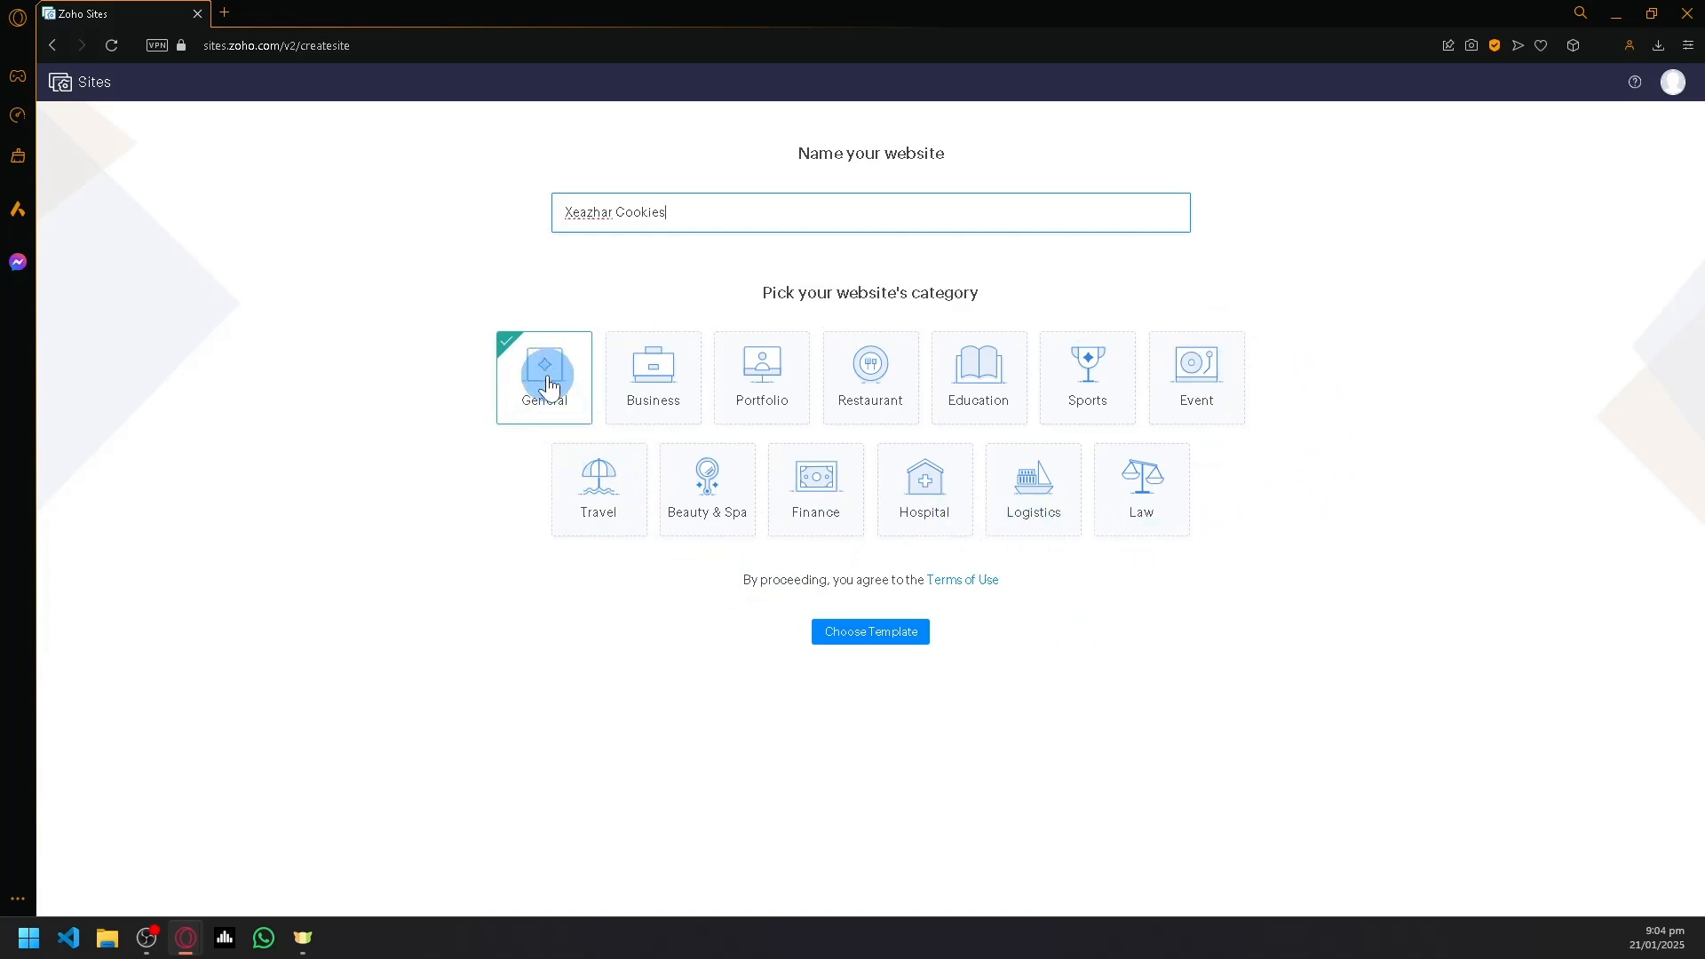
left_click(839, 641)
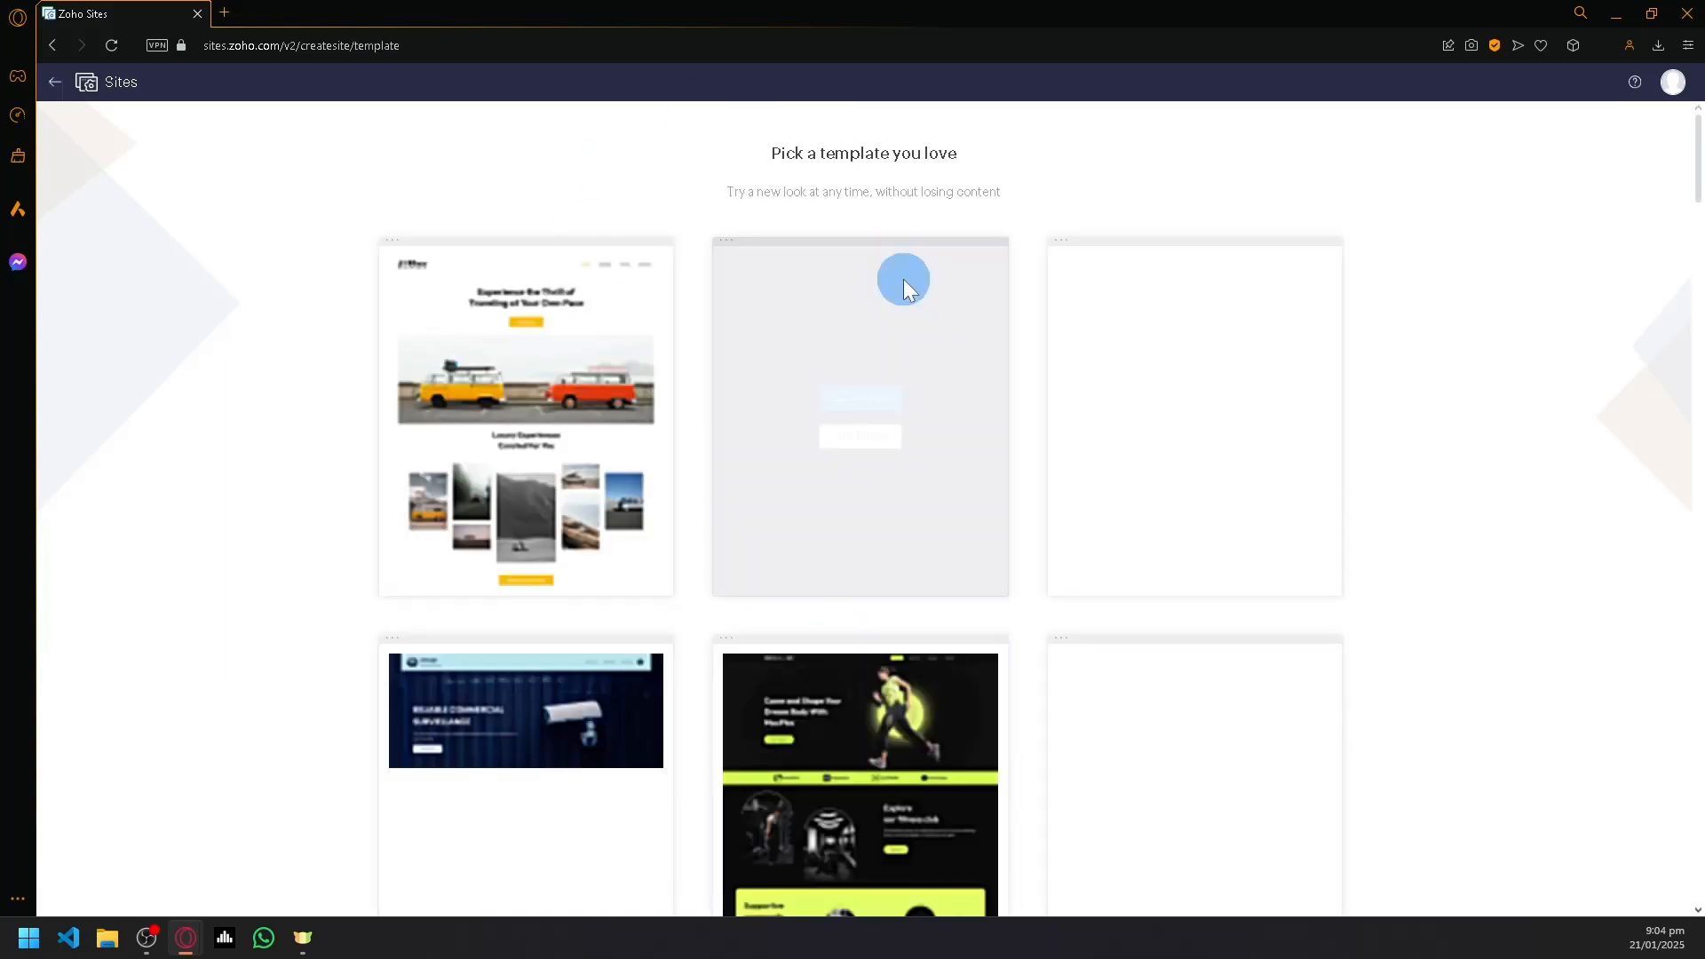
- Look through the gallery of website templates, including the single-page ones, to compare their designs
scroll(788, 353, "down", 5)
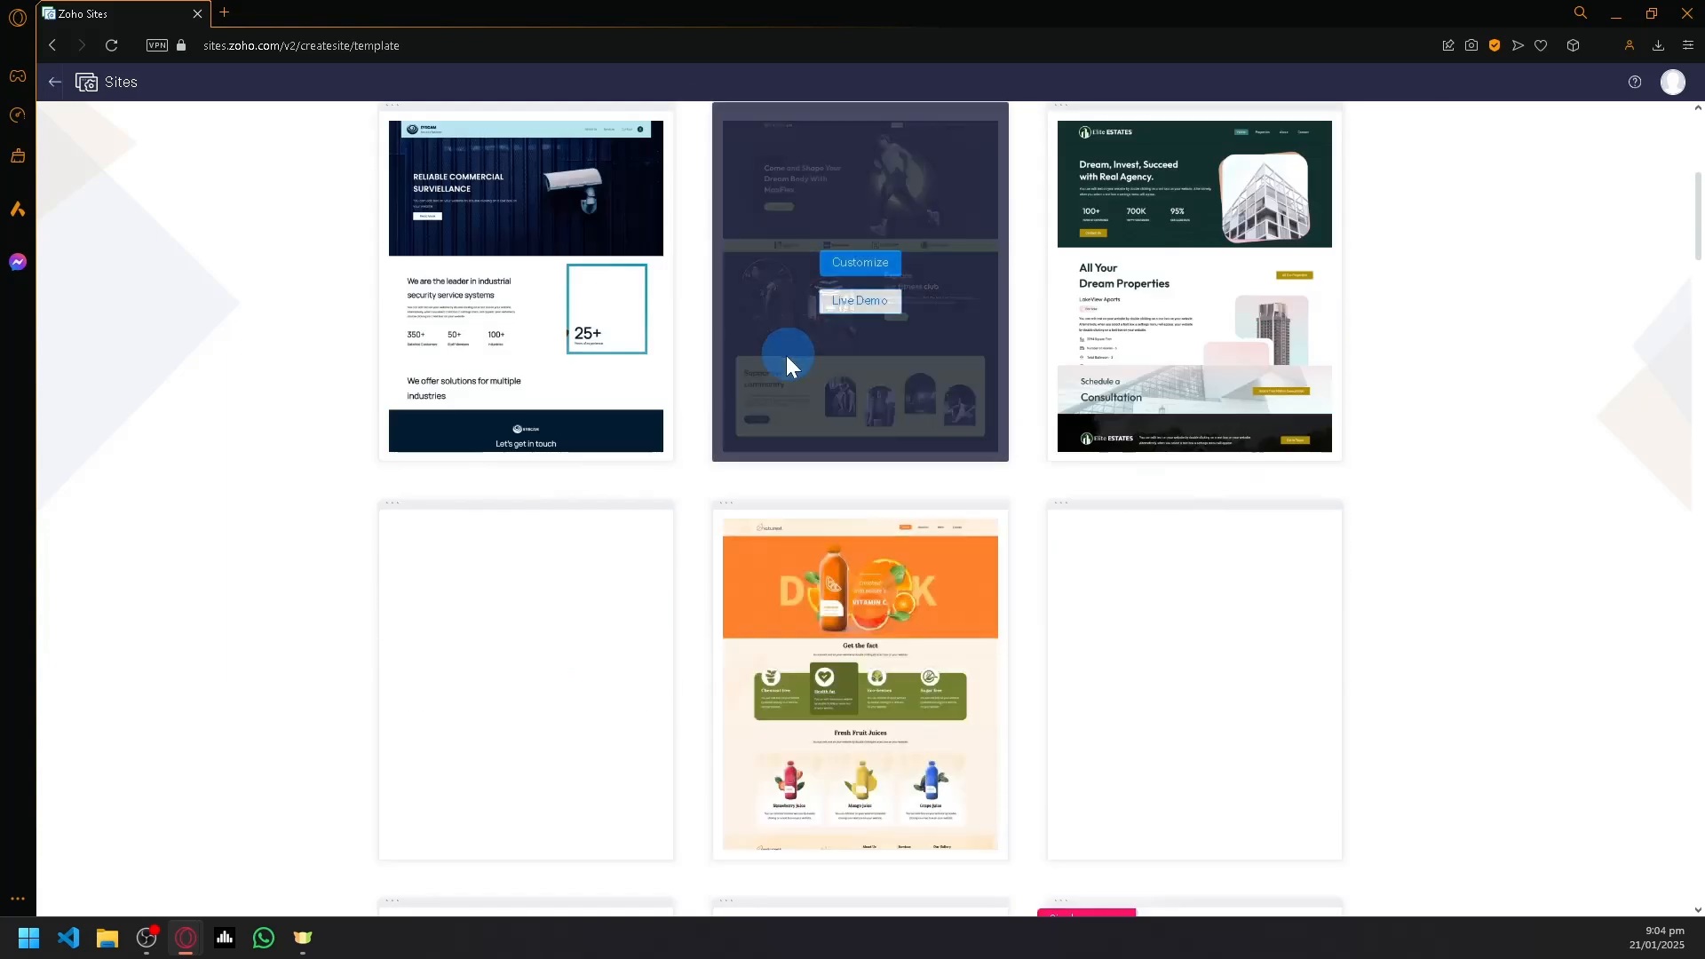
scroll(579, 339, "down", 8)
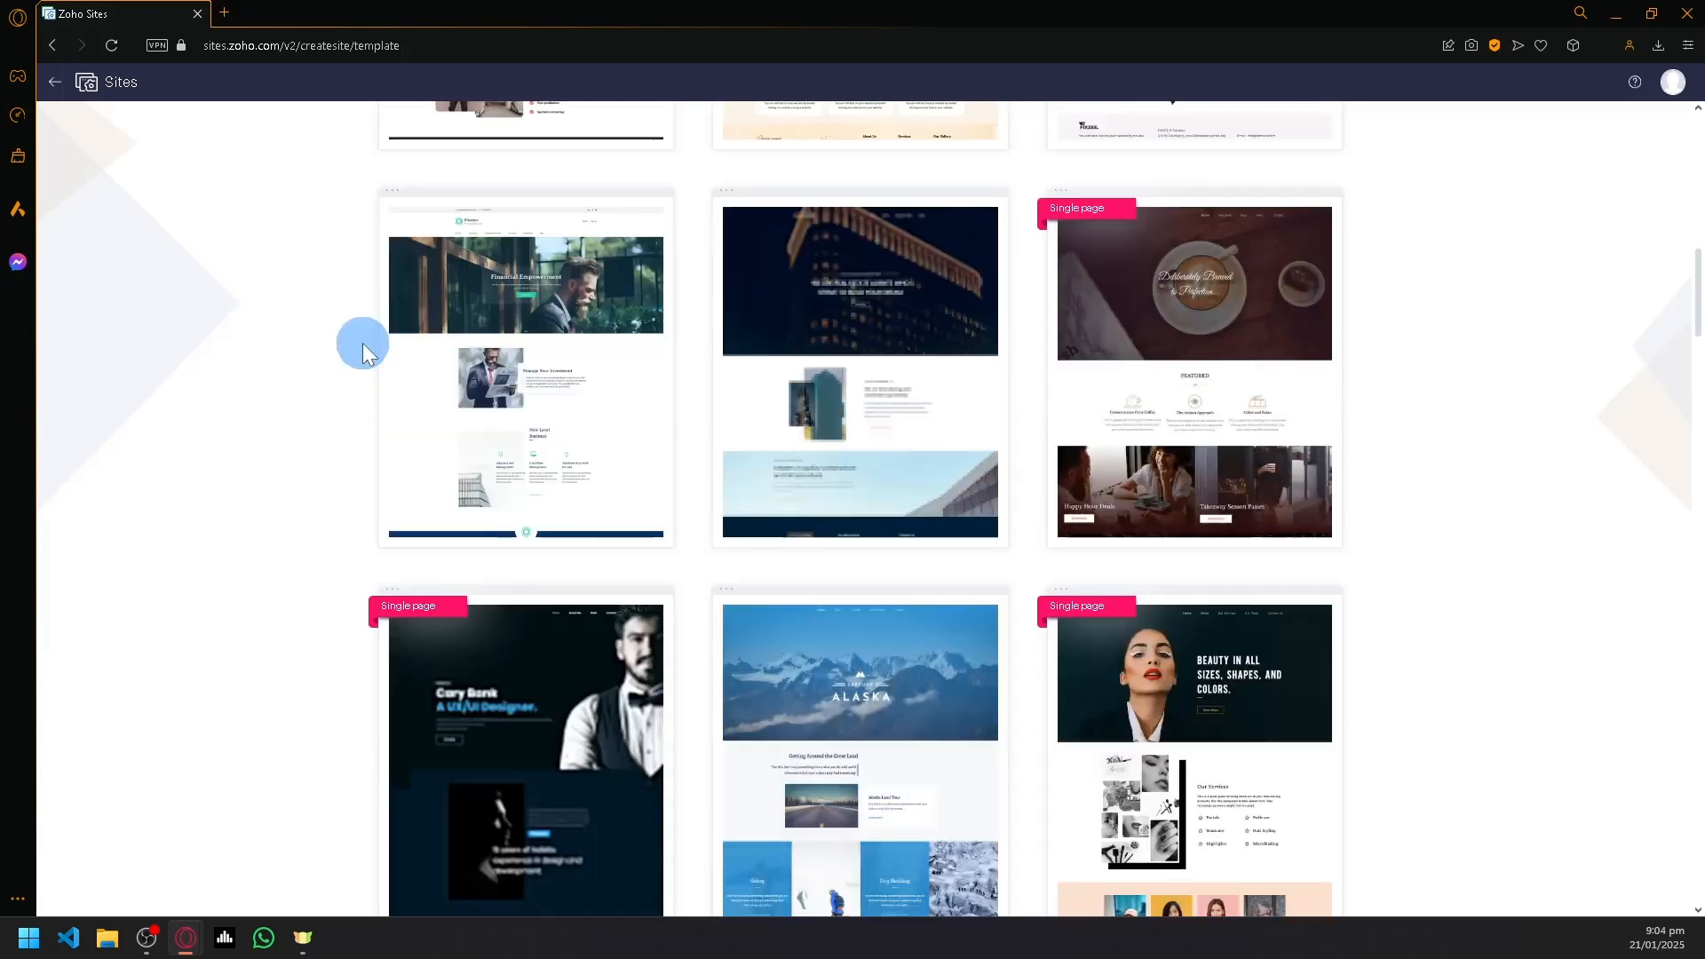
scroll(369, 377, "down", 8)
scroll(369, 367, "up", 20)
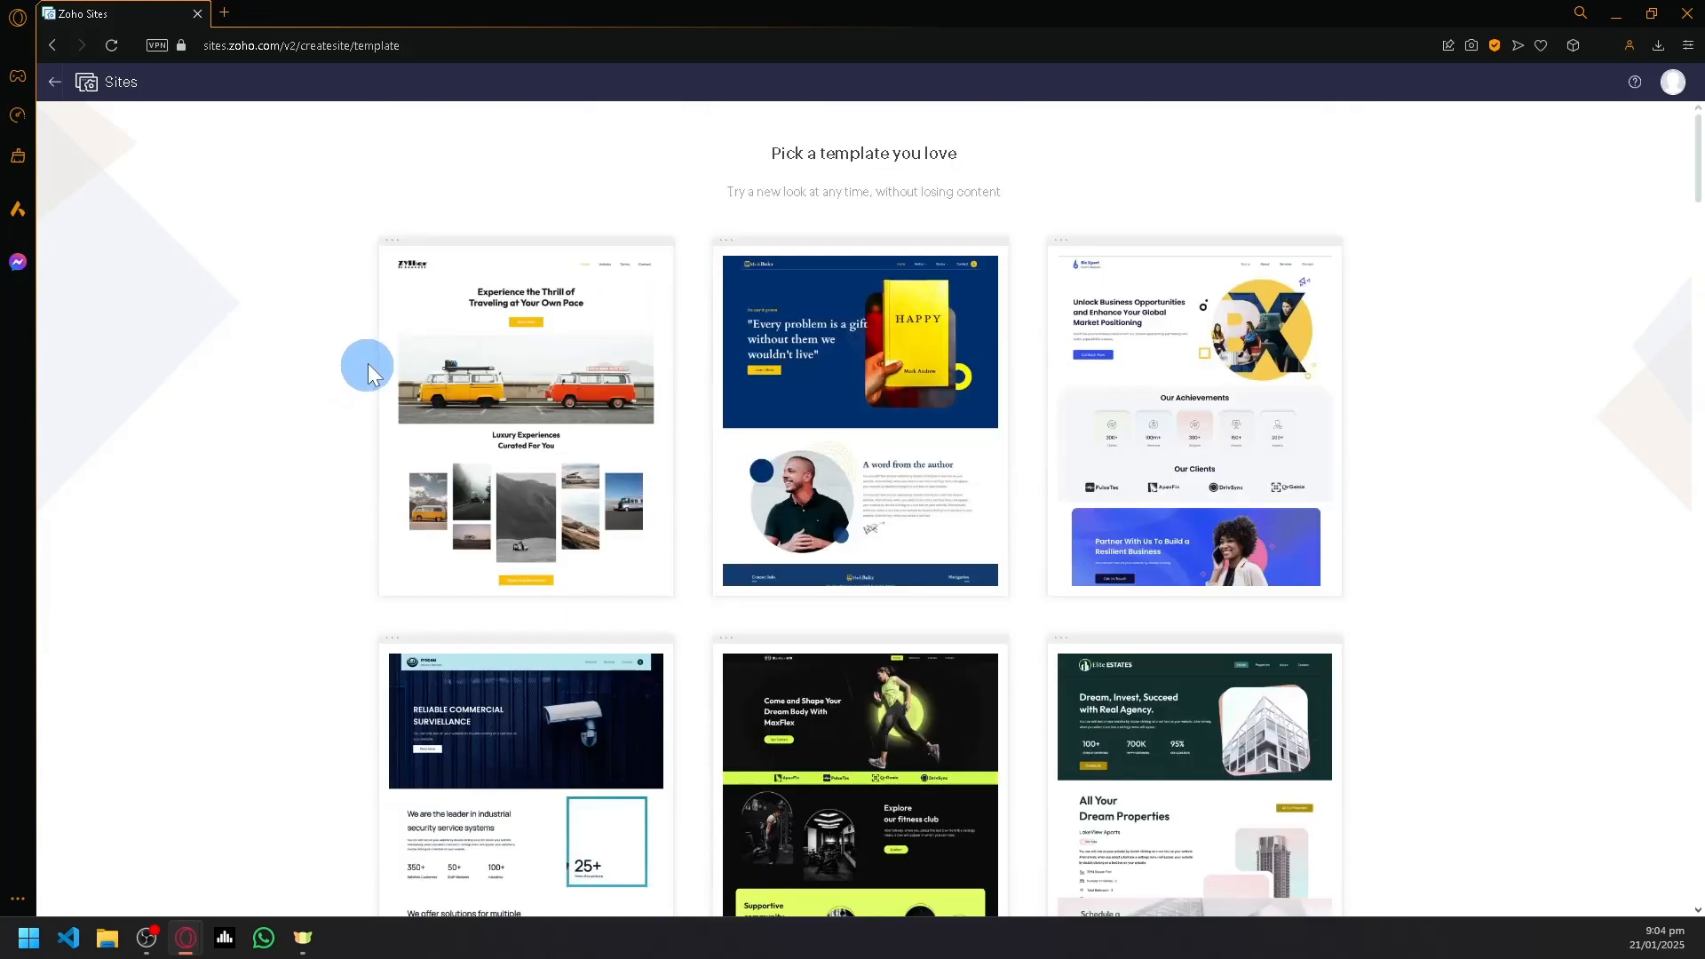
scroll(602, 428, "down", 10)
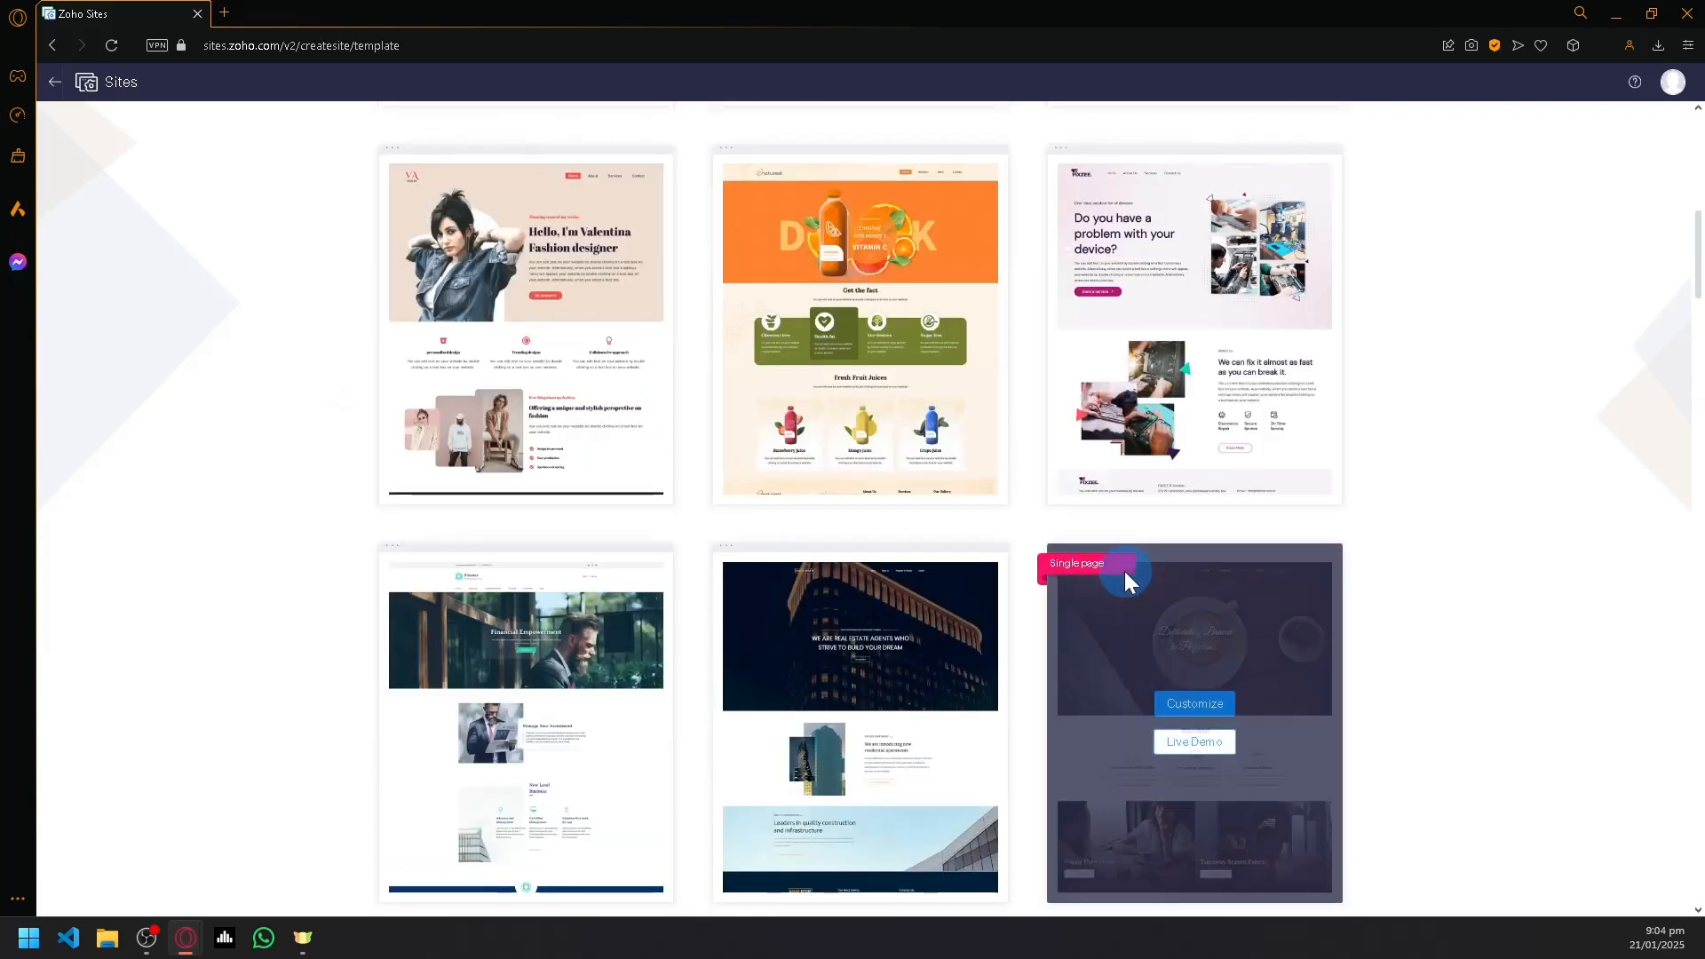
scroll(1083, 569, "up", 3)
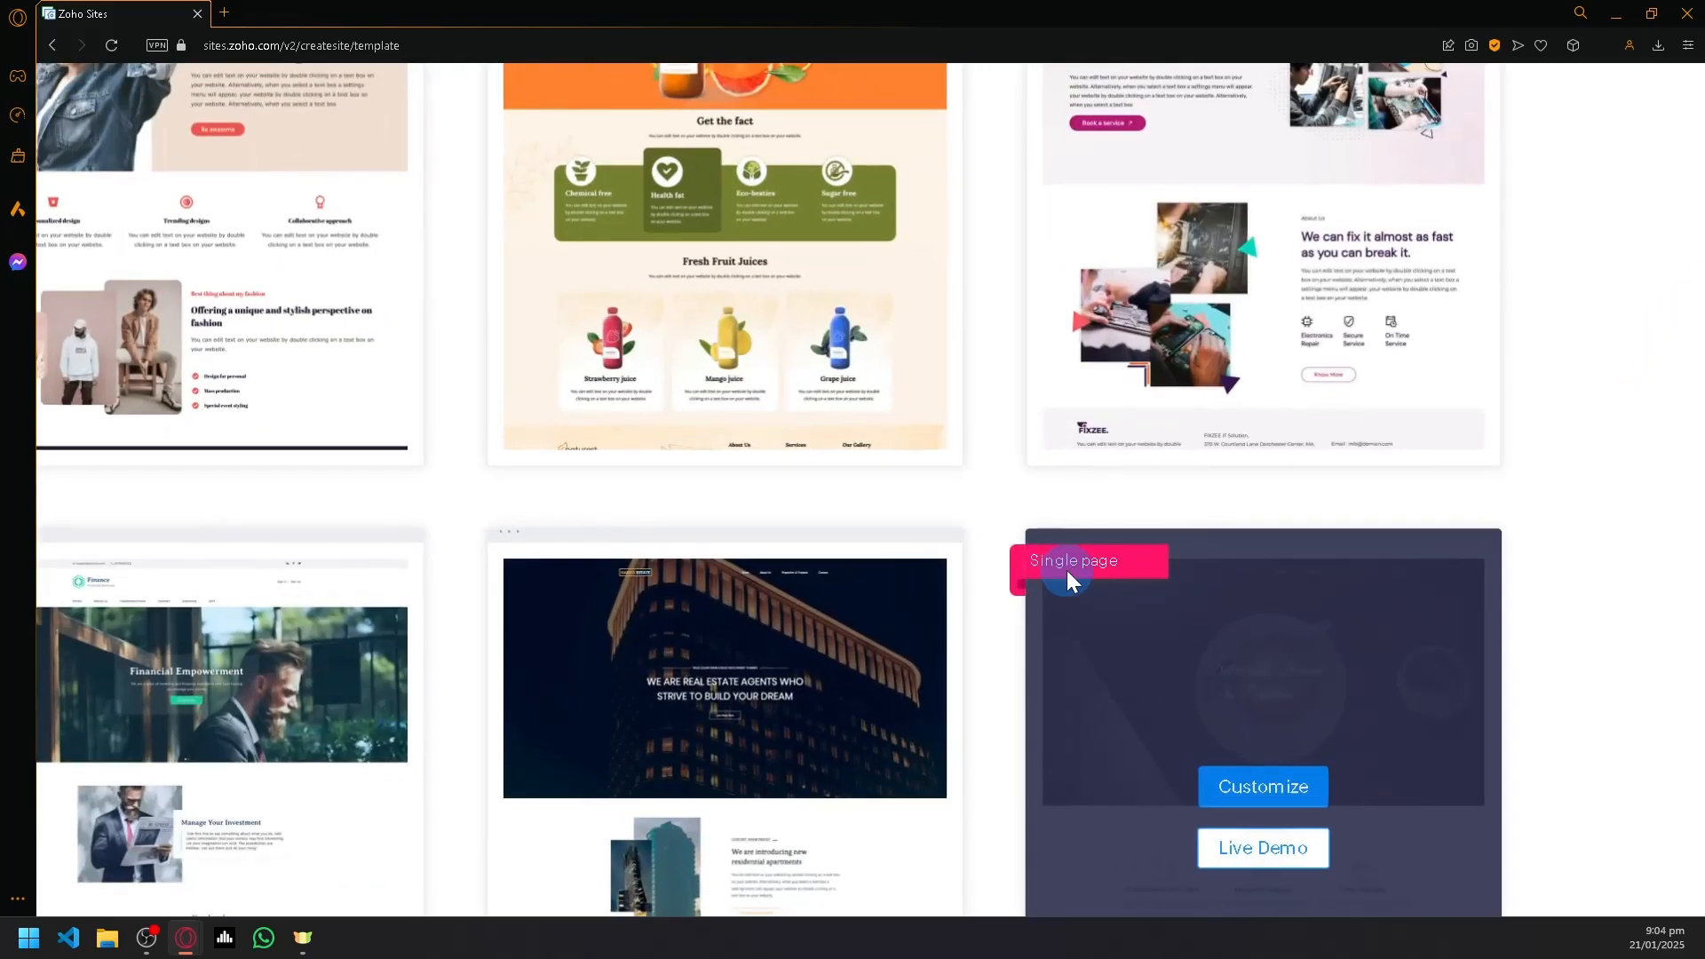
scroll(1058, 579, "down", 3)
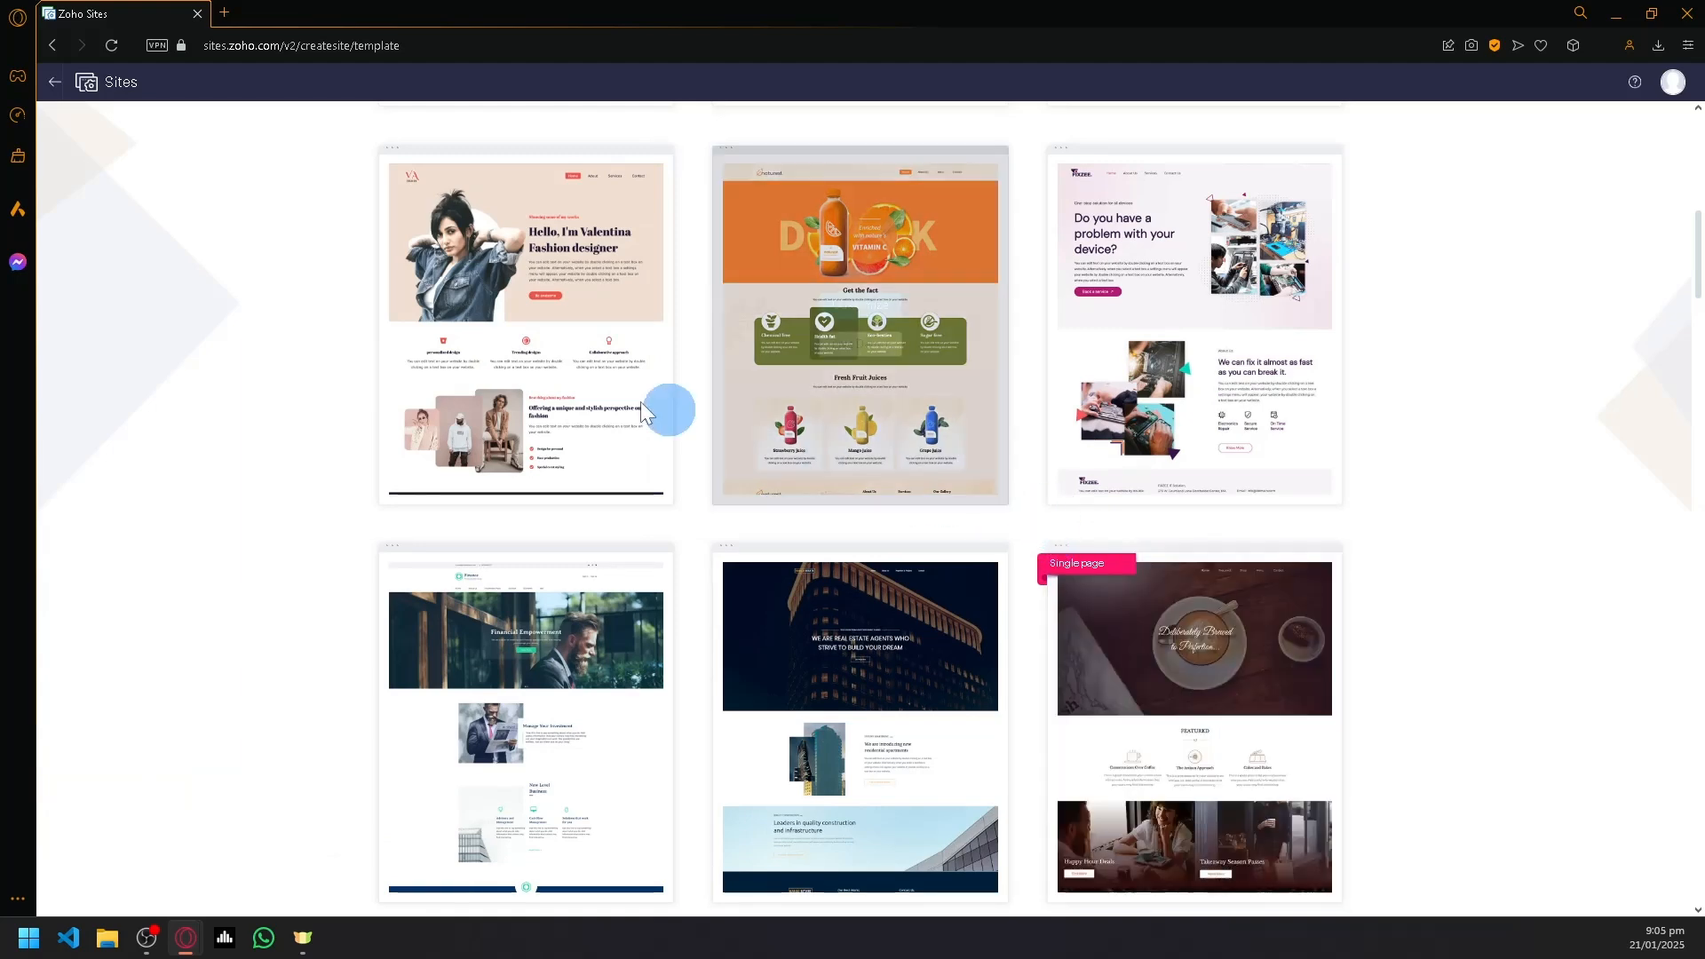
mouse_move(1223, 412)
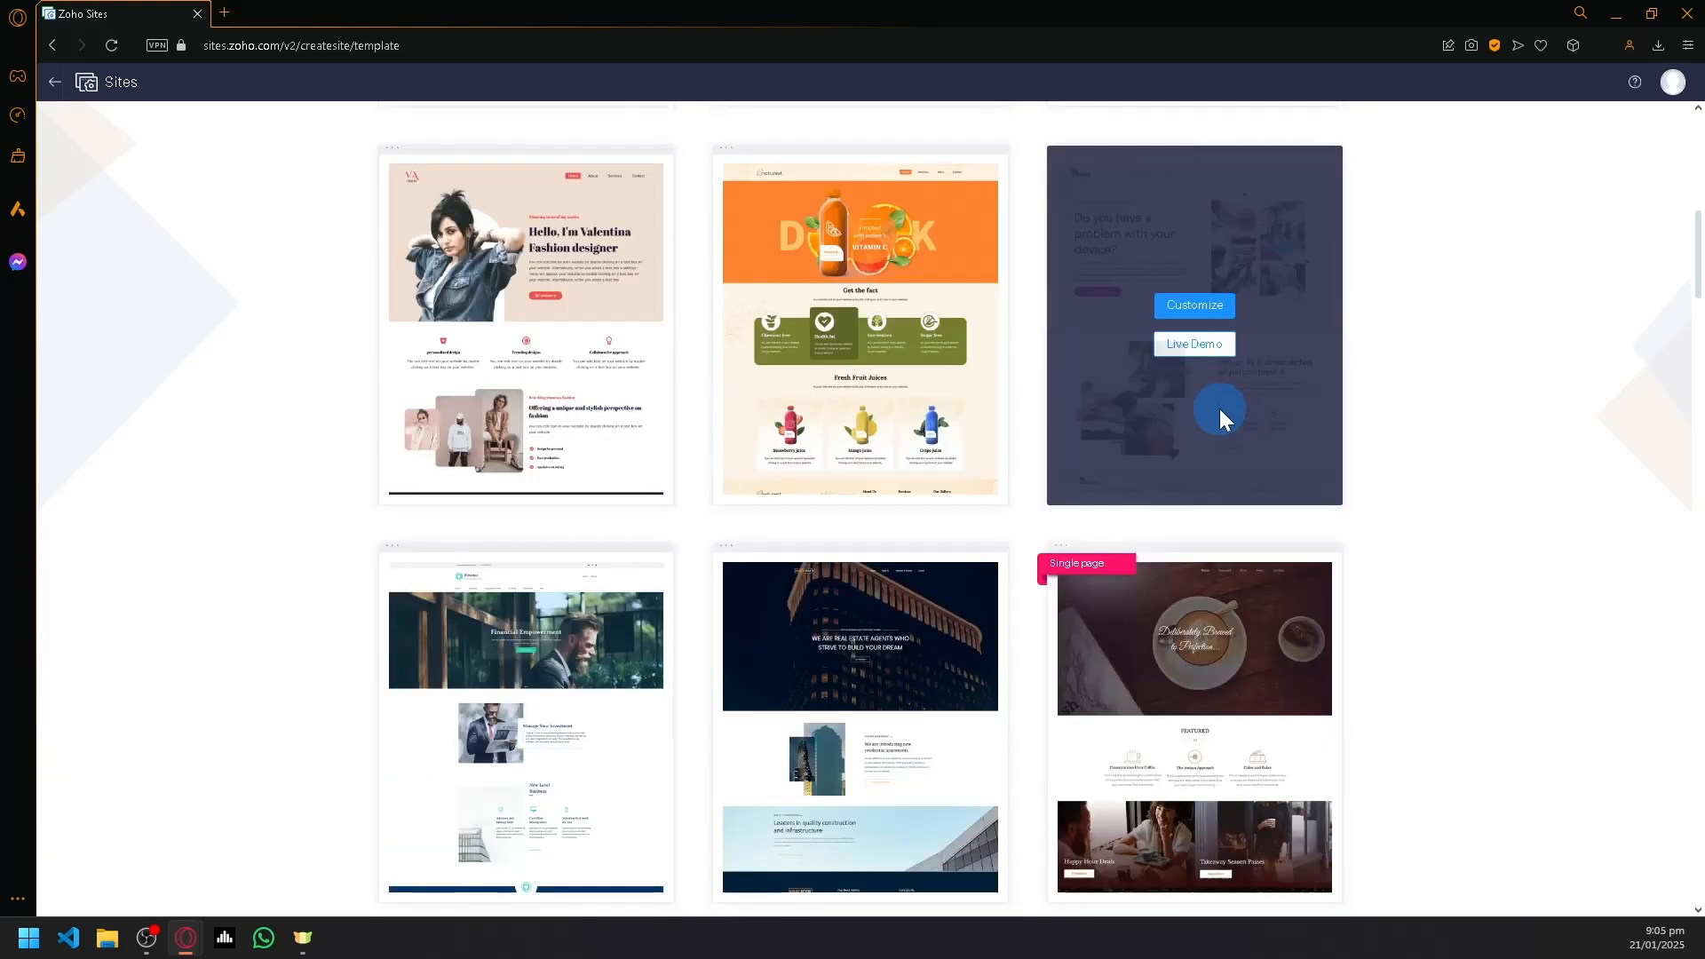
mouse_move(978, 355)
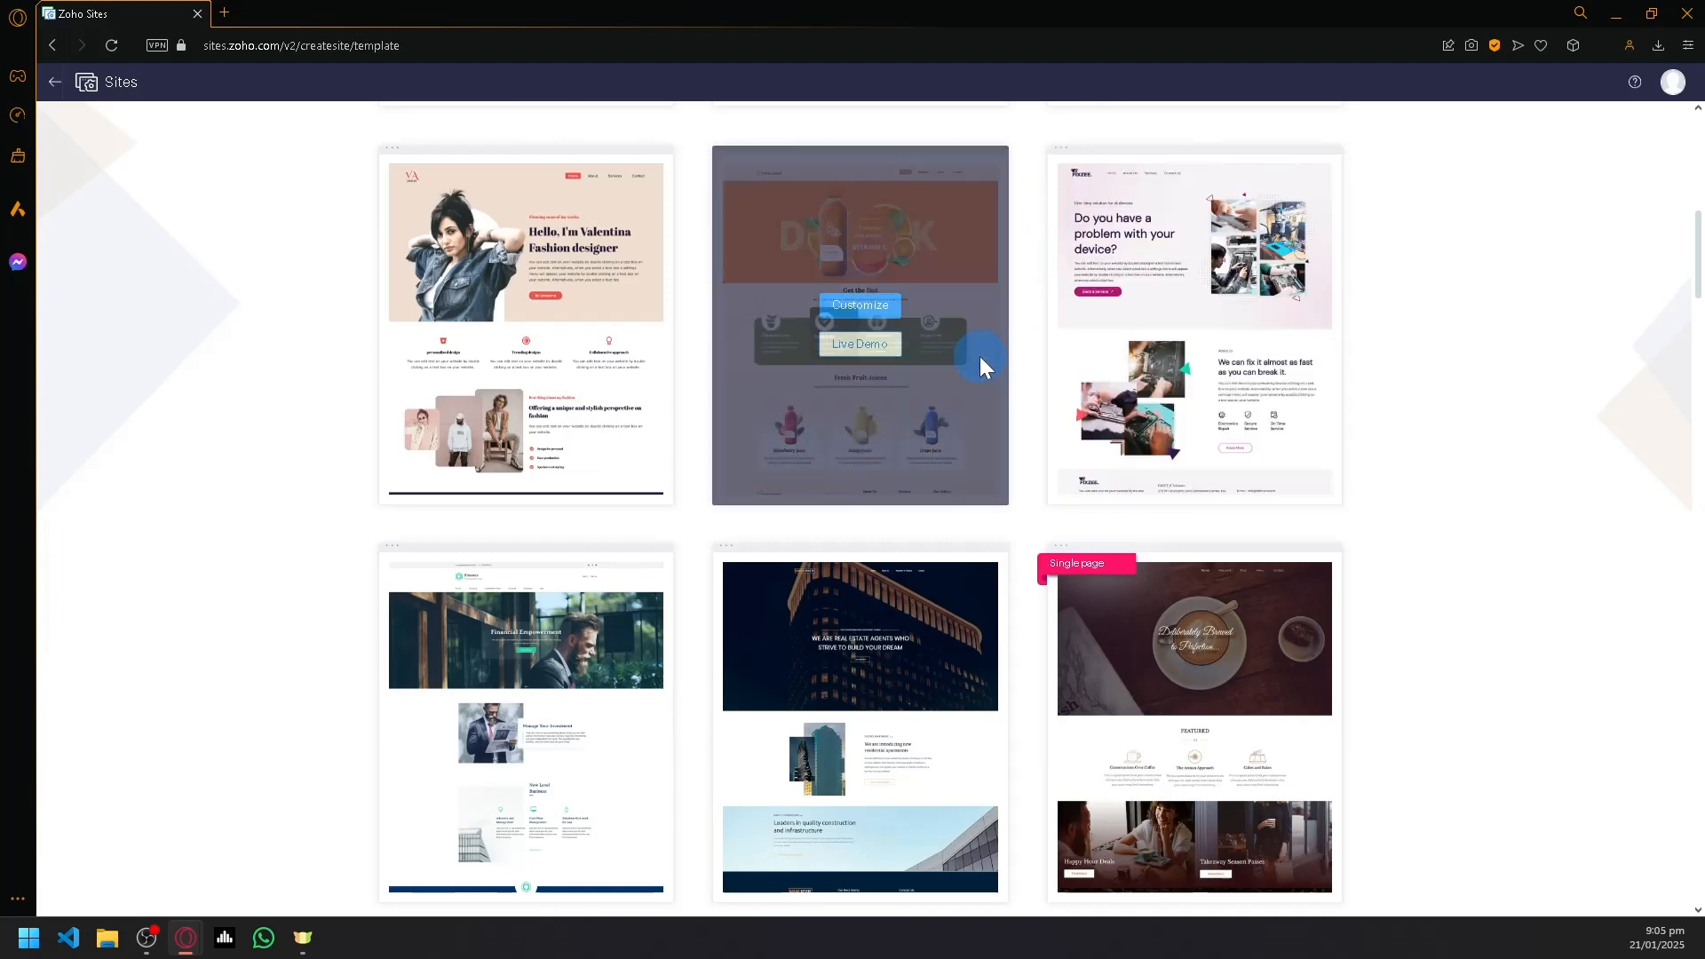
scroll(936, 469, "down", 5)
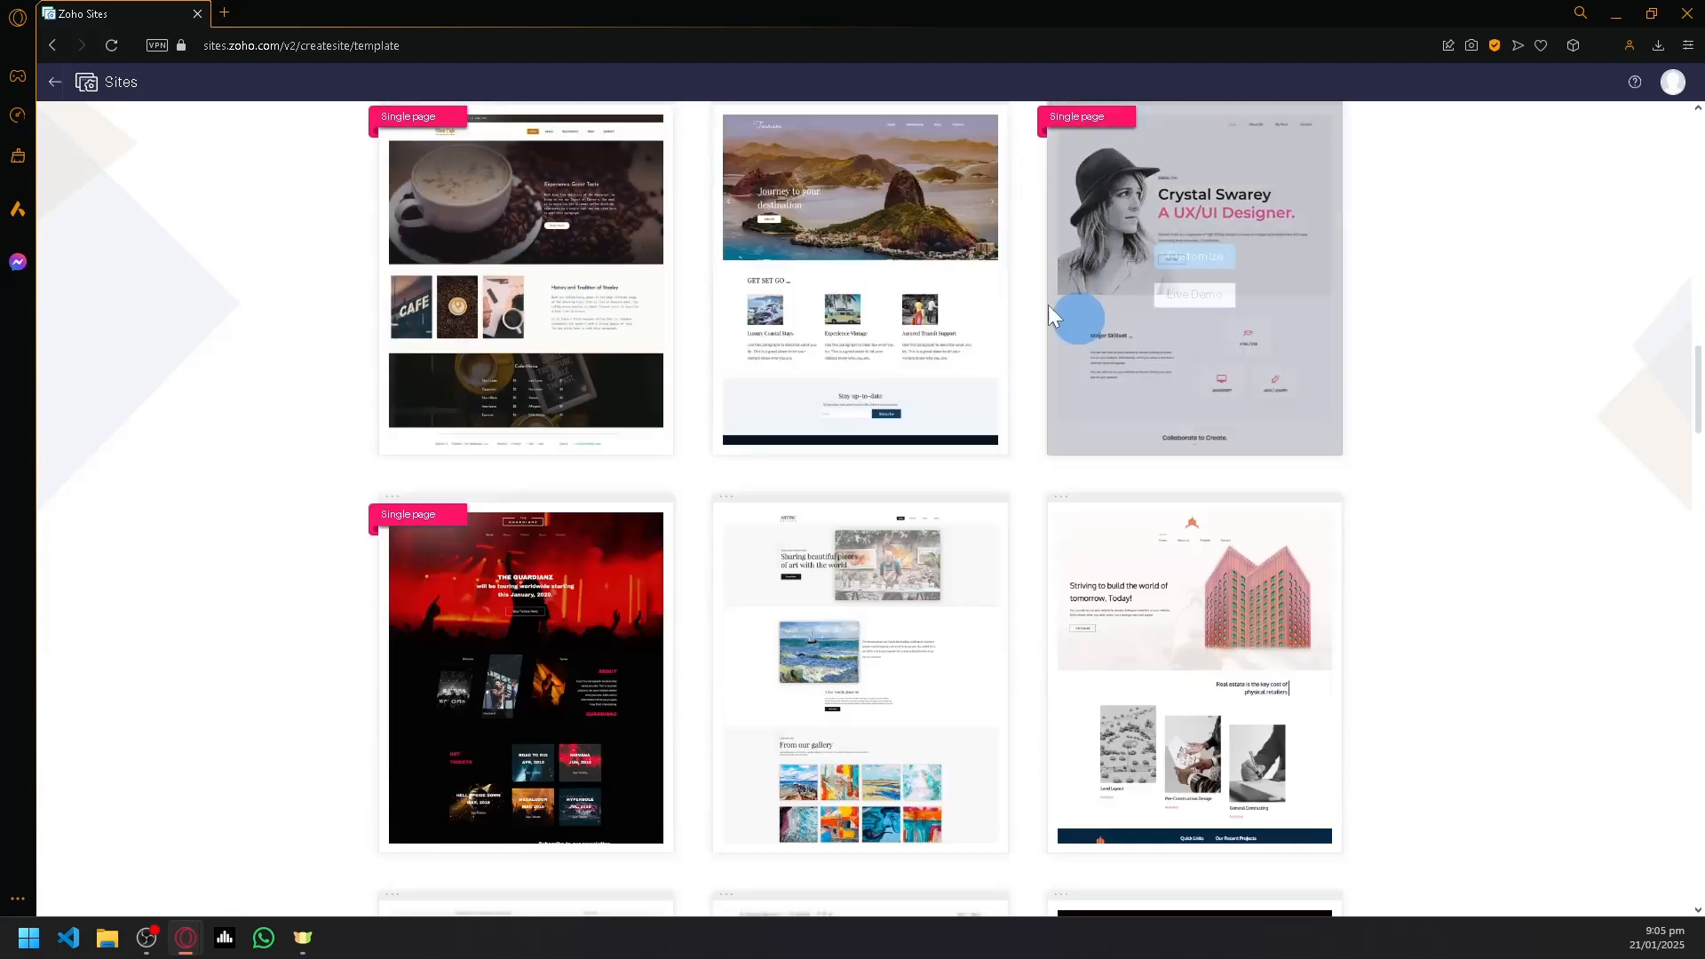
scroll(1048, 306, "down", 5)
scroll(1362, 524, "up", 10)
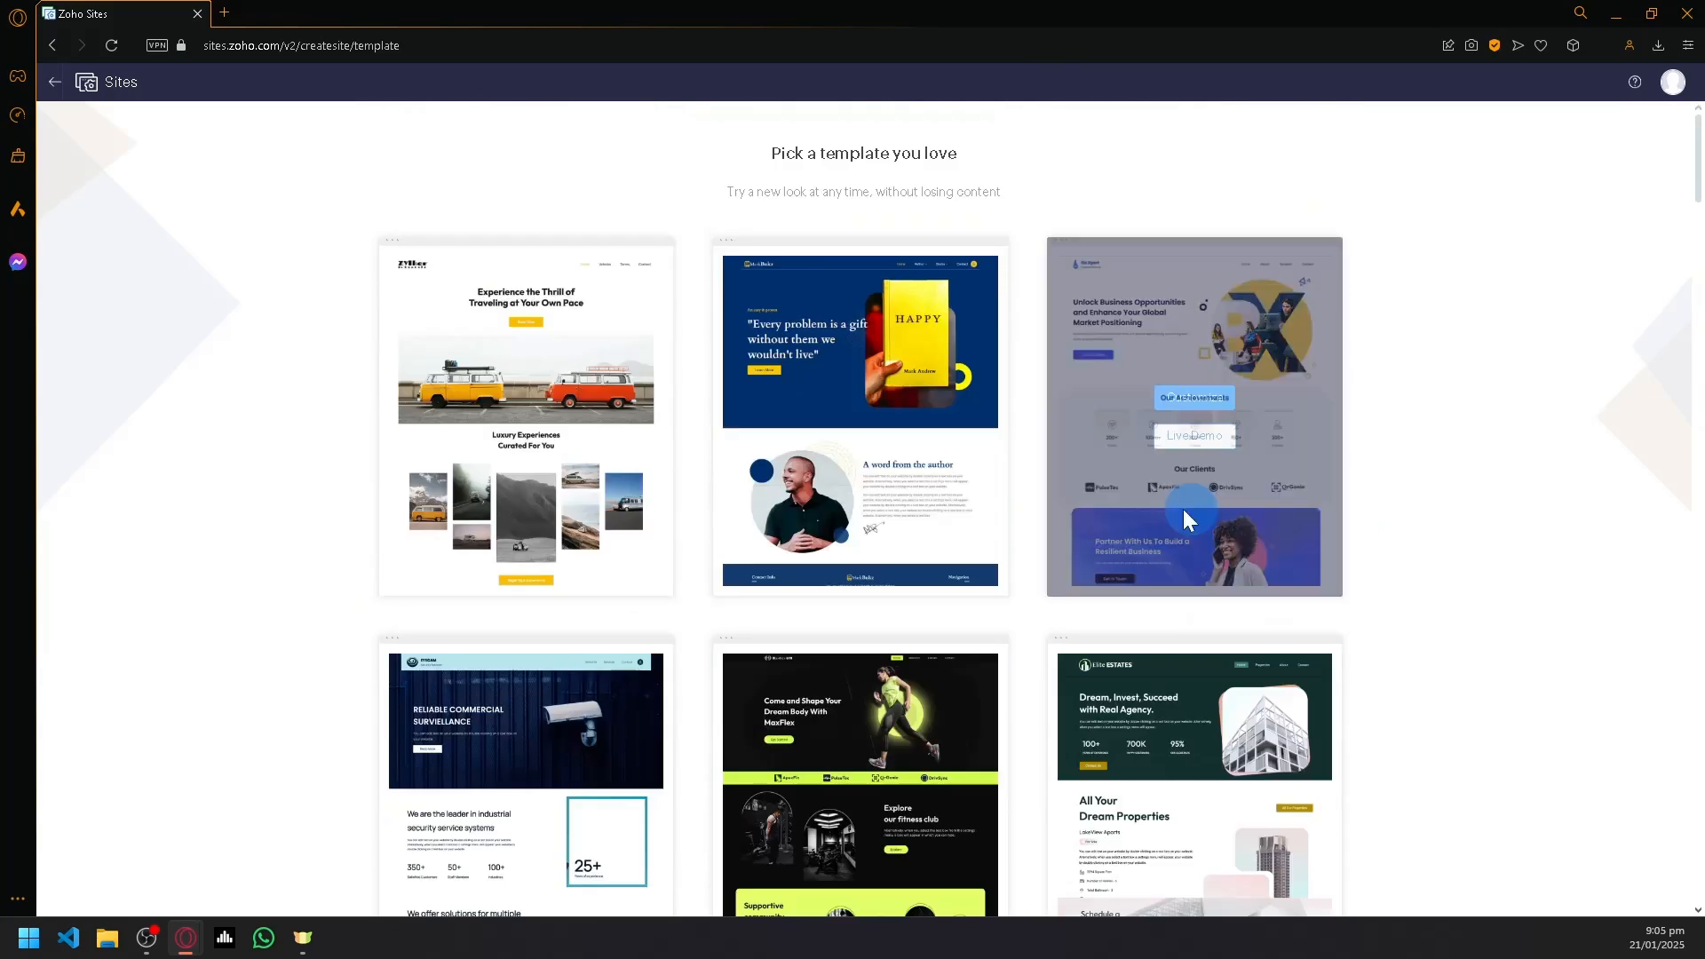
mouse_move(615, 289)
scroll(652, 455, "down", 10)
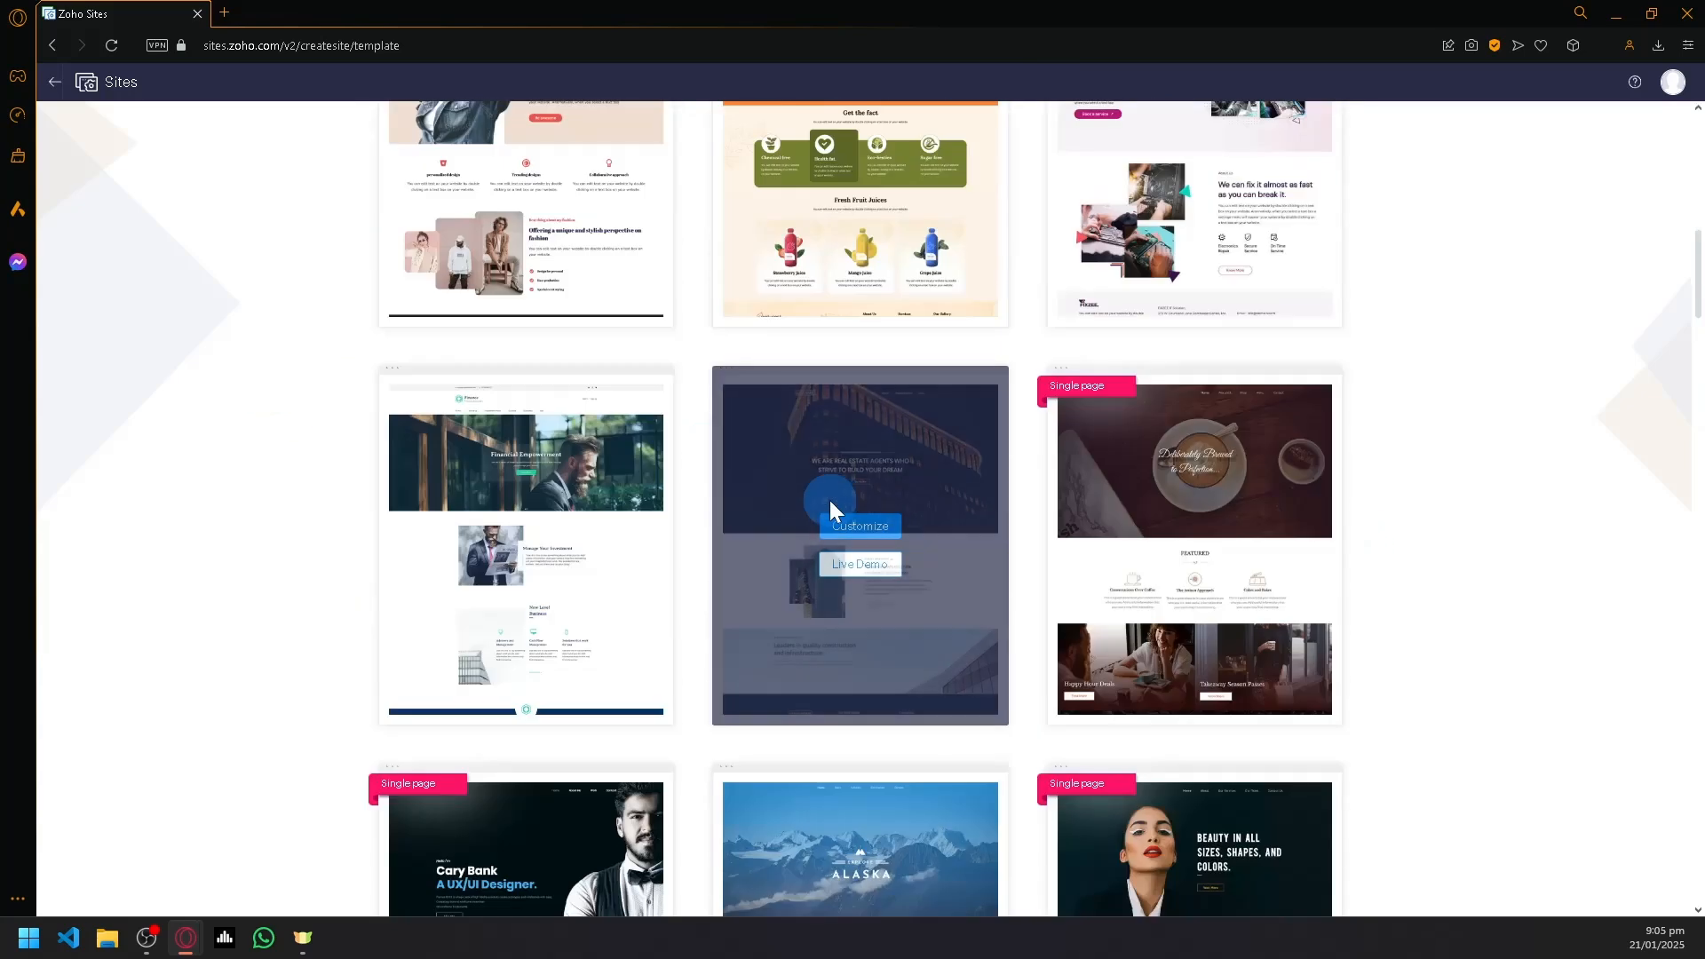
mouse_move(1045, 368)
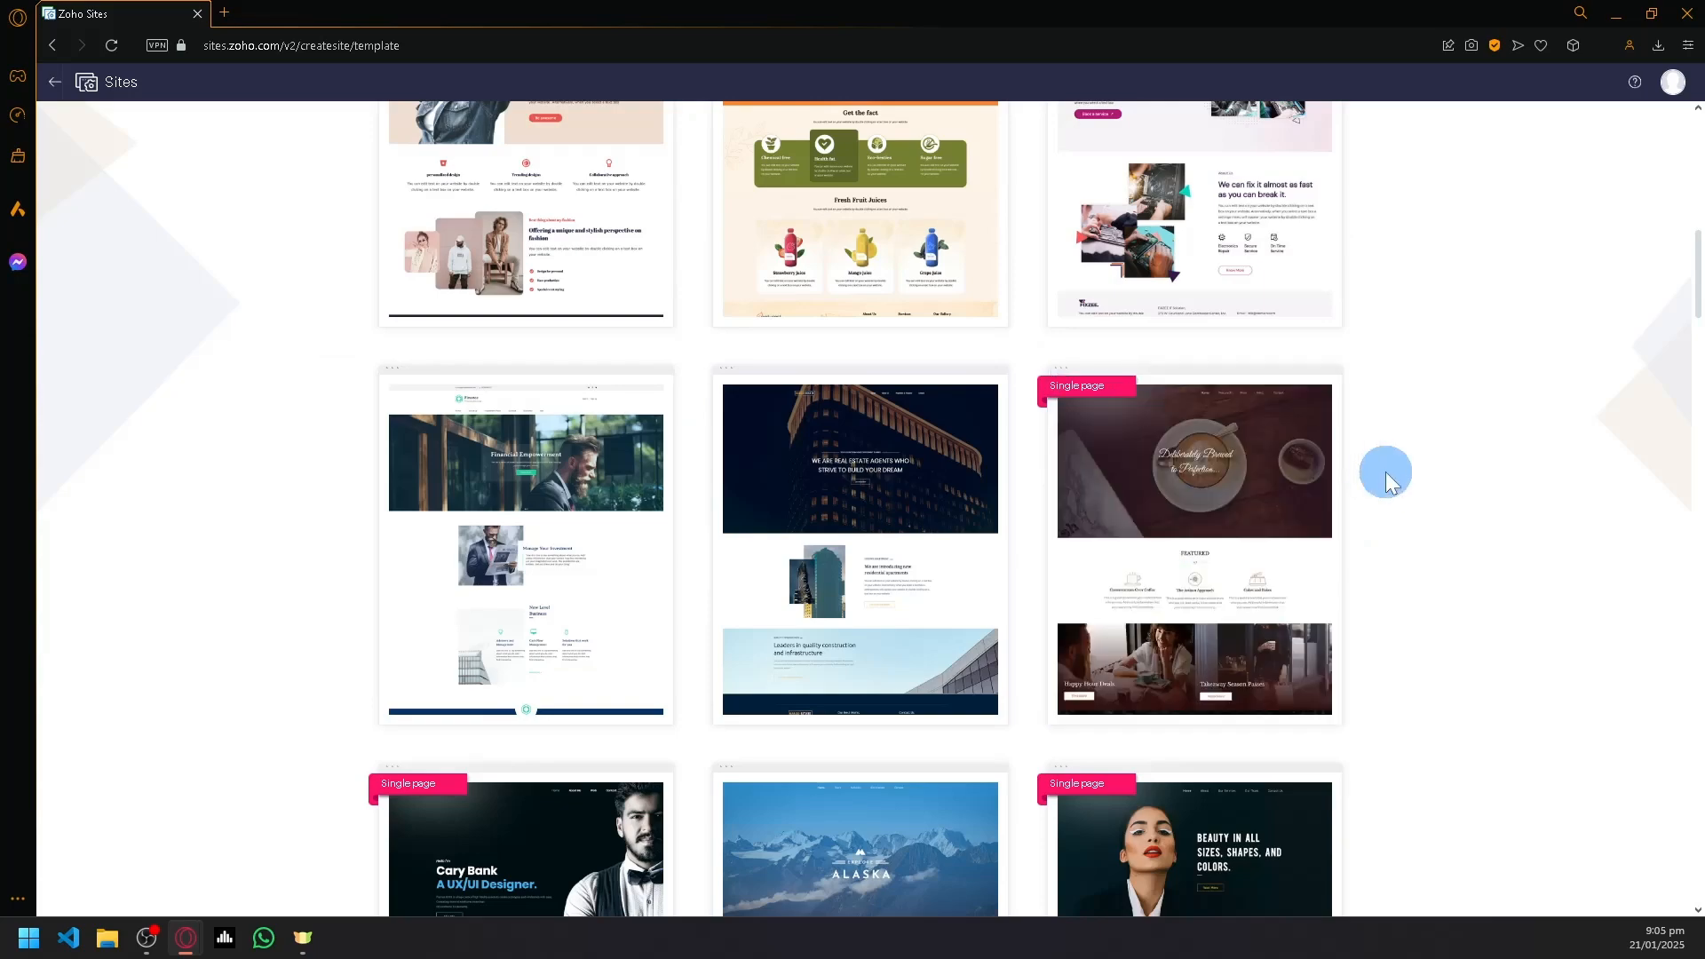
scroll(1293, 439, "down", 10)
scroll(1338, 434, "down", 14)
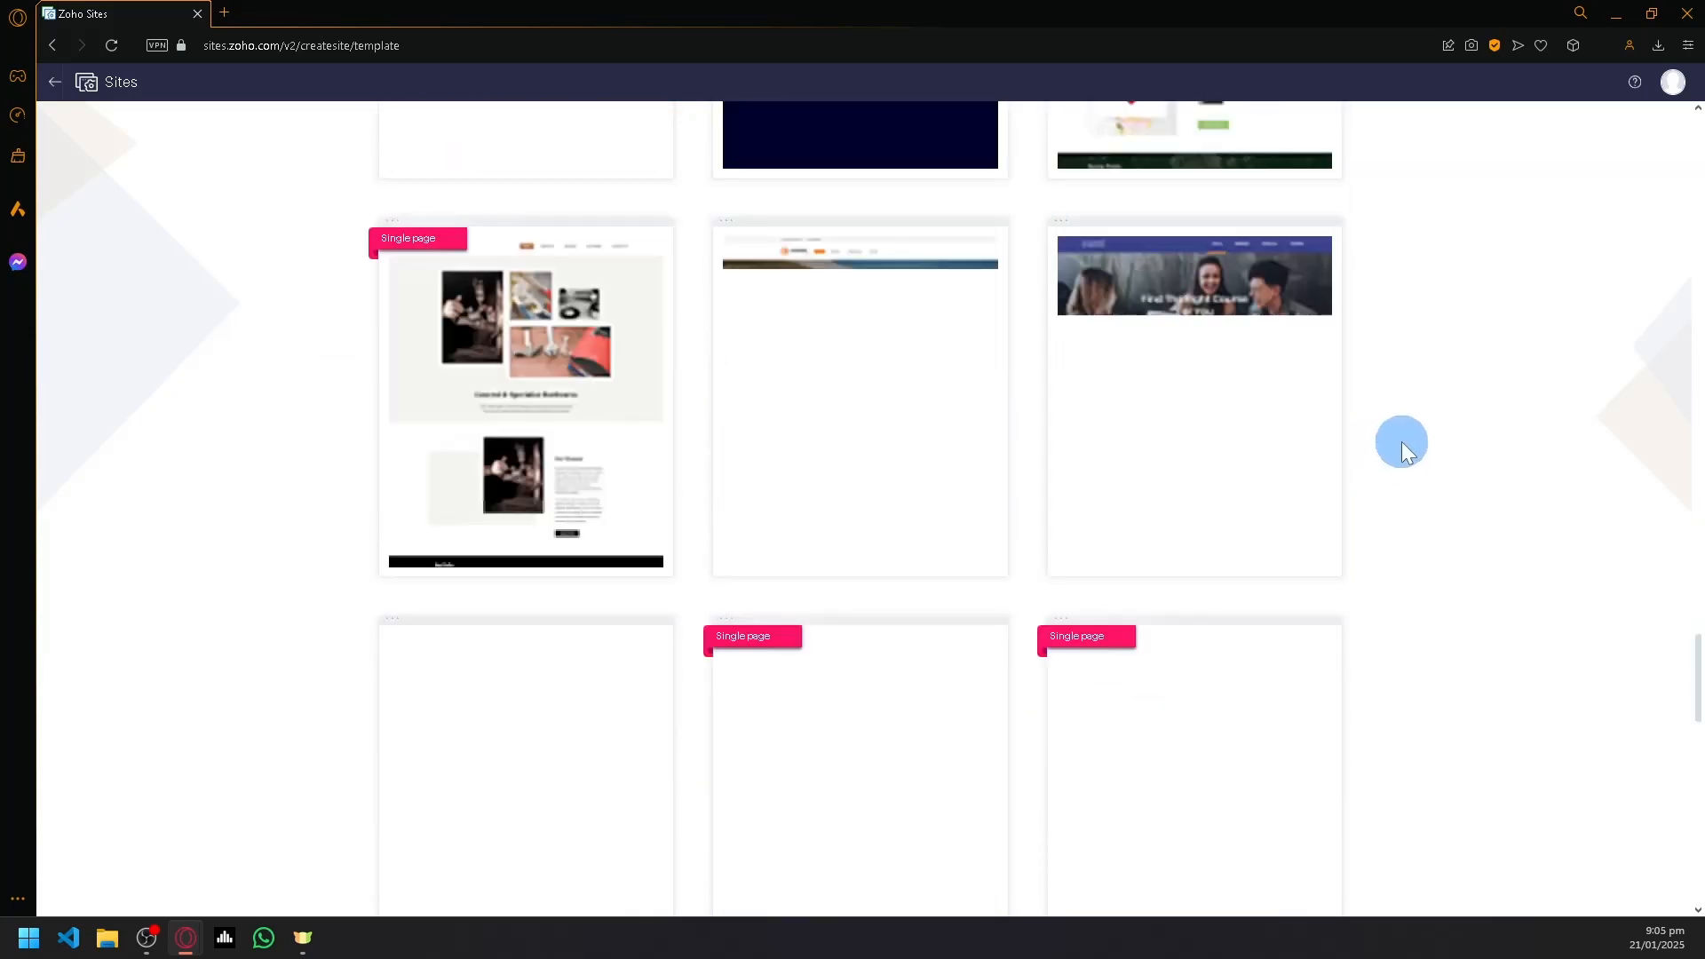
scroll(1399, 440, "up", 20)
scroll(1362, 415, "up", 15)
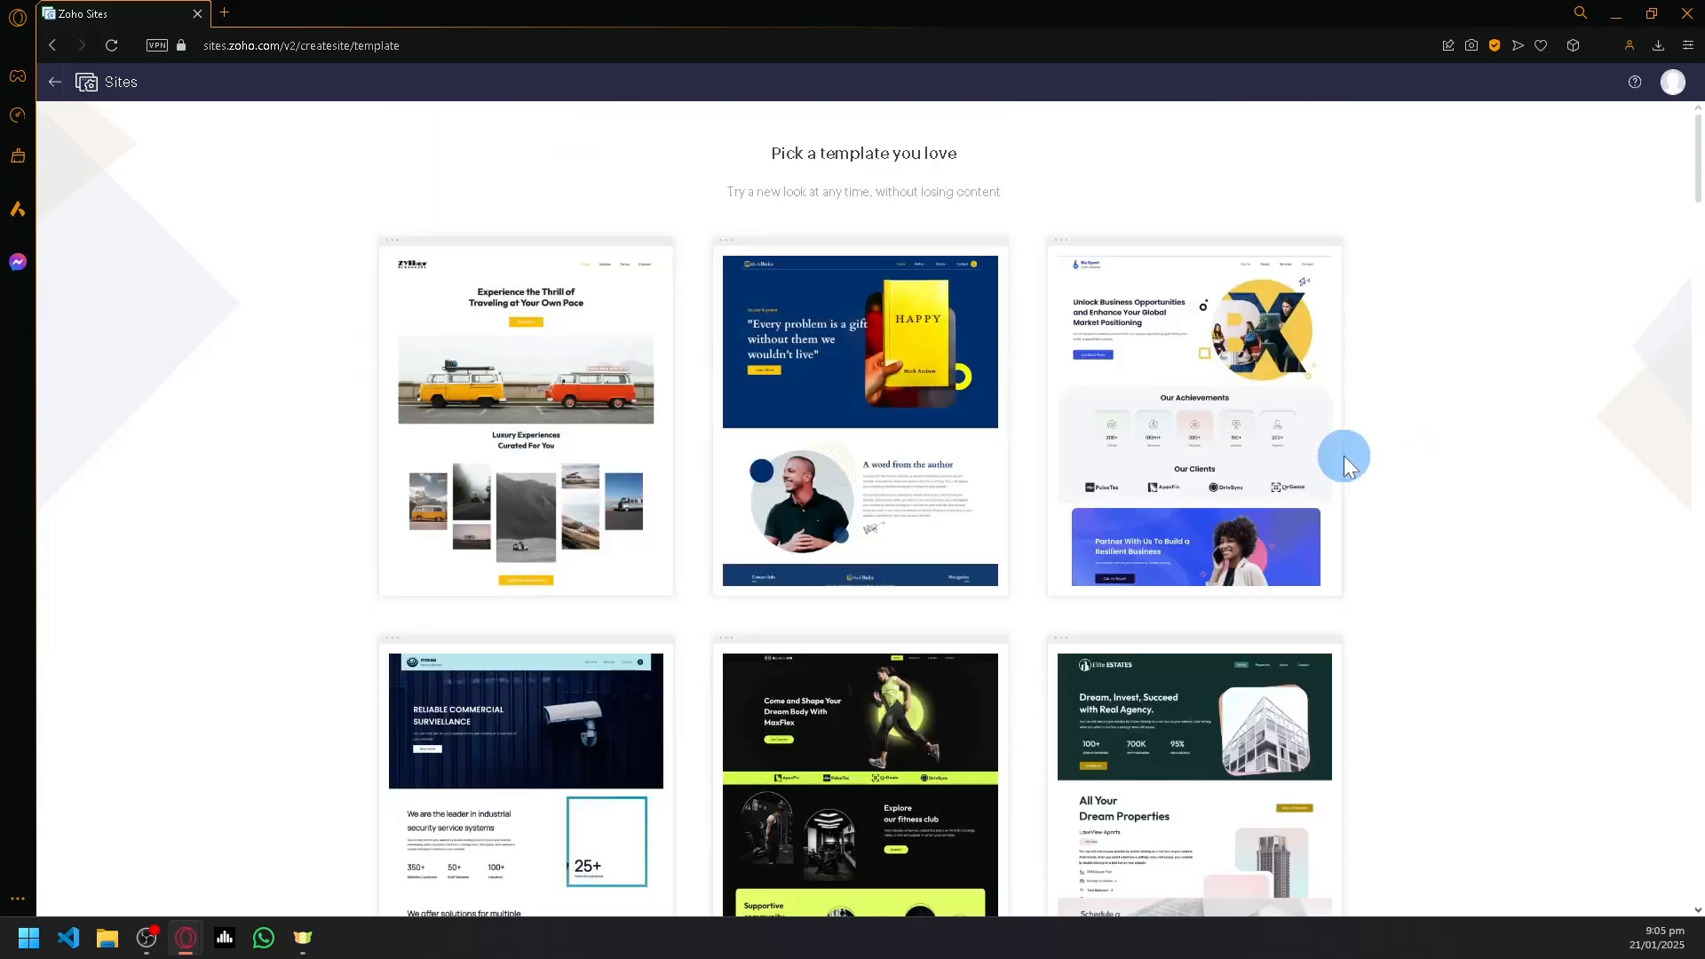
- Open the live demo of the black and lime fitness template and look through its home page
mouse_move(604, 583)
scroll(837, 600, "down", 2)
mouse_move(836, 600)
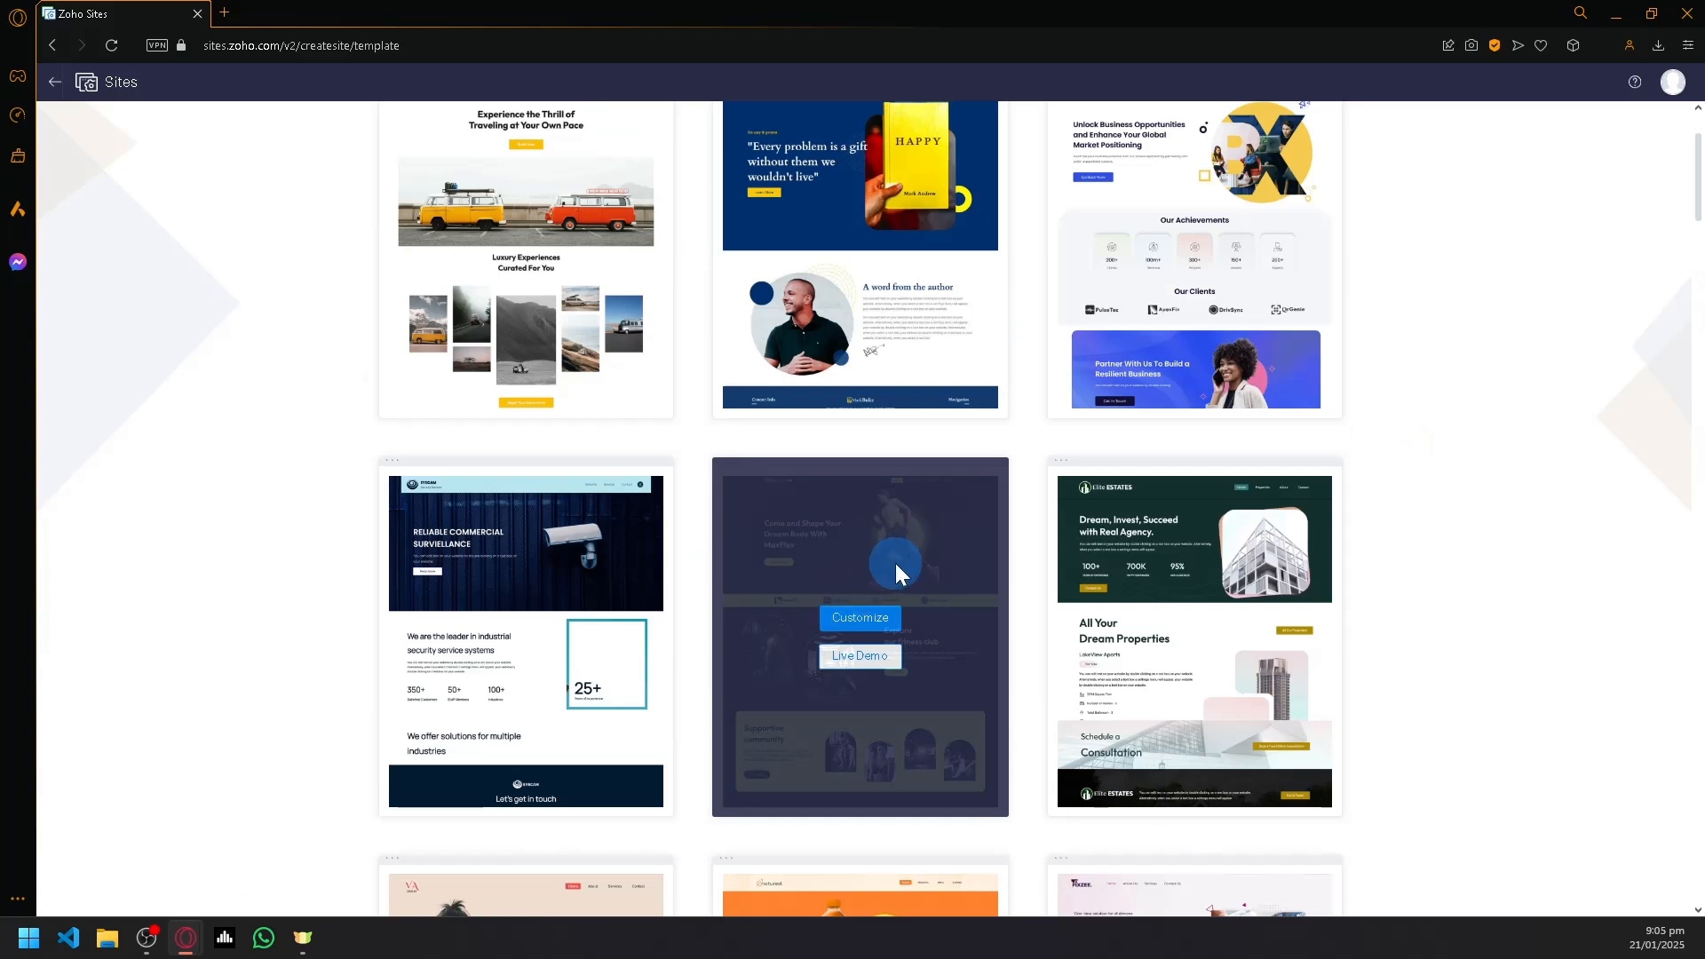
left_click(858, 657)
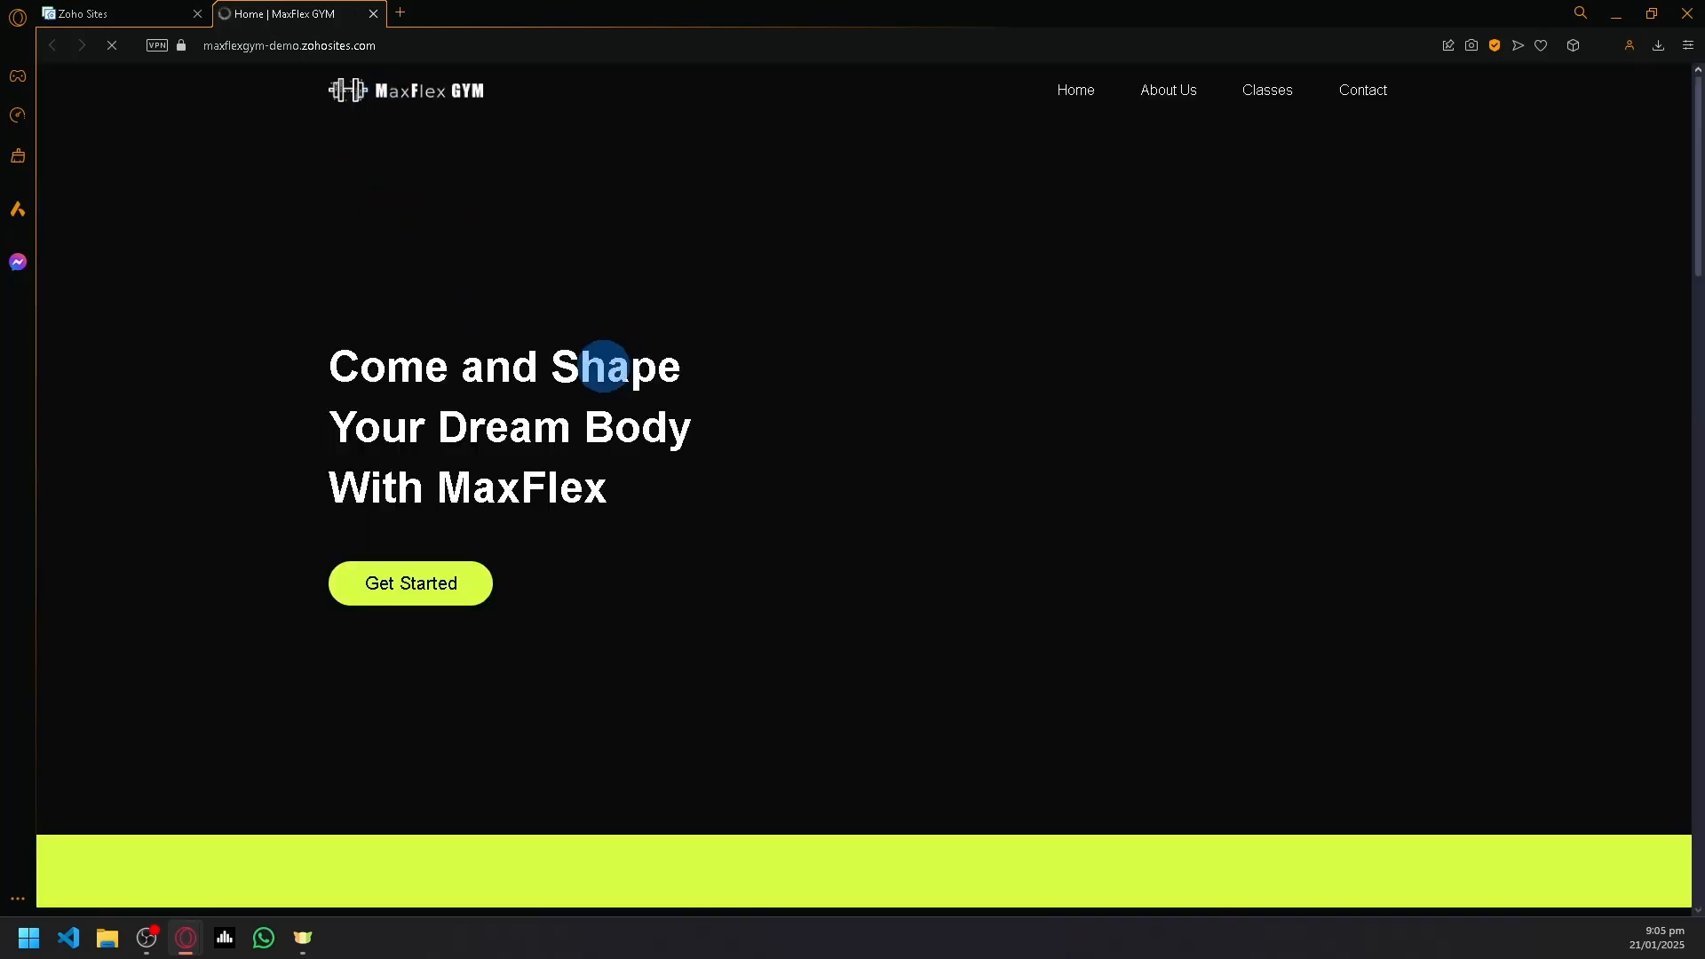
scroll(1382, 399, "down", 10)
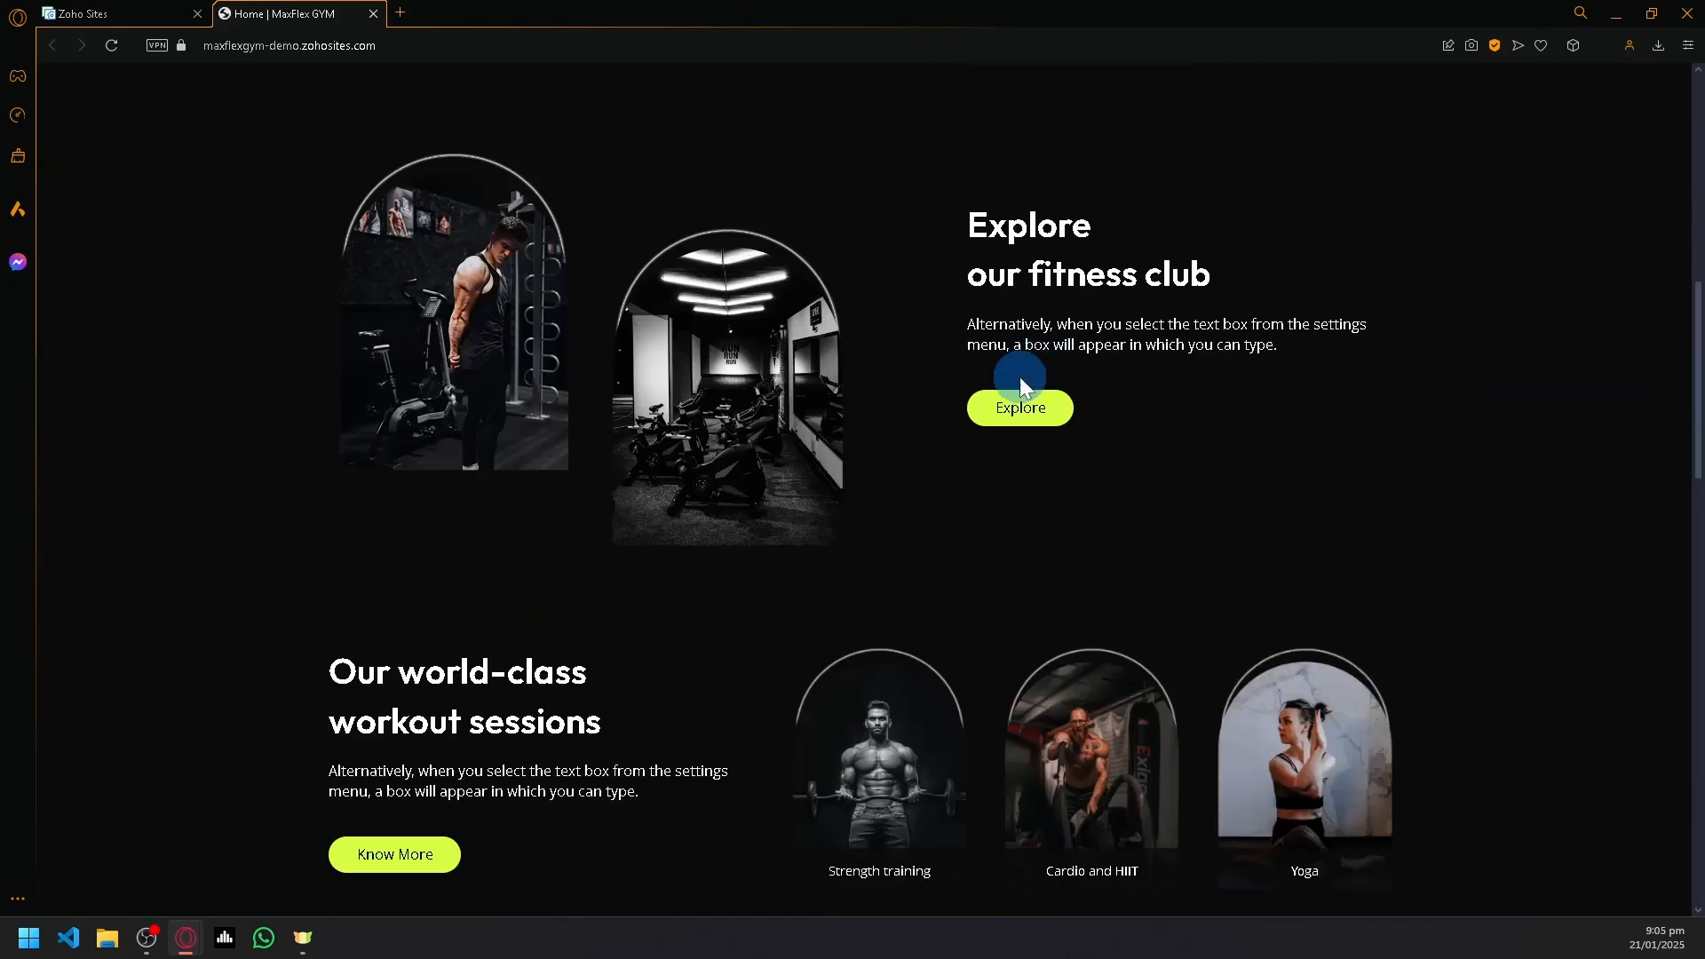
scroll(859, 391, "down", 14)
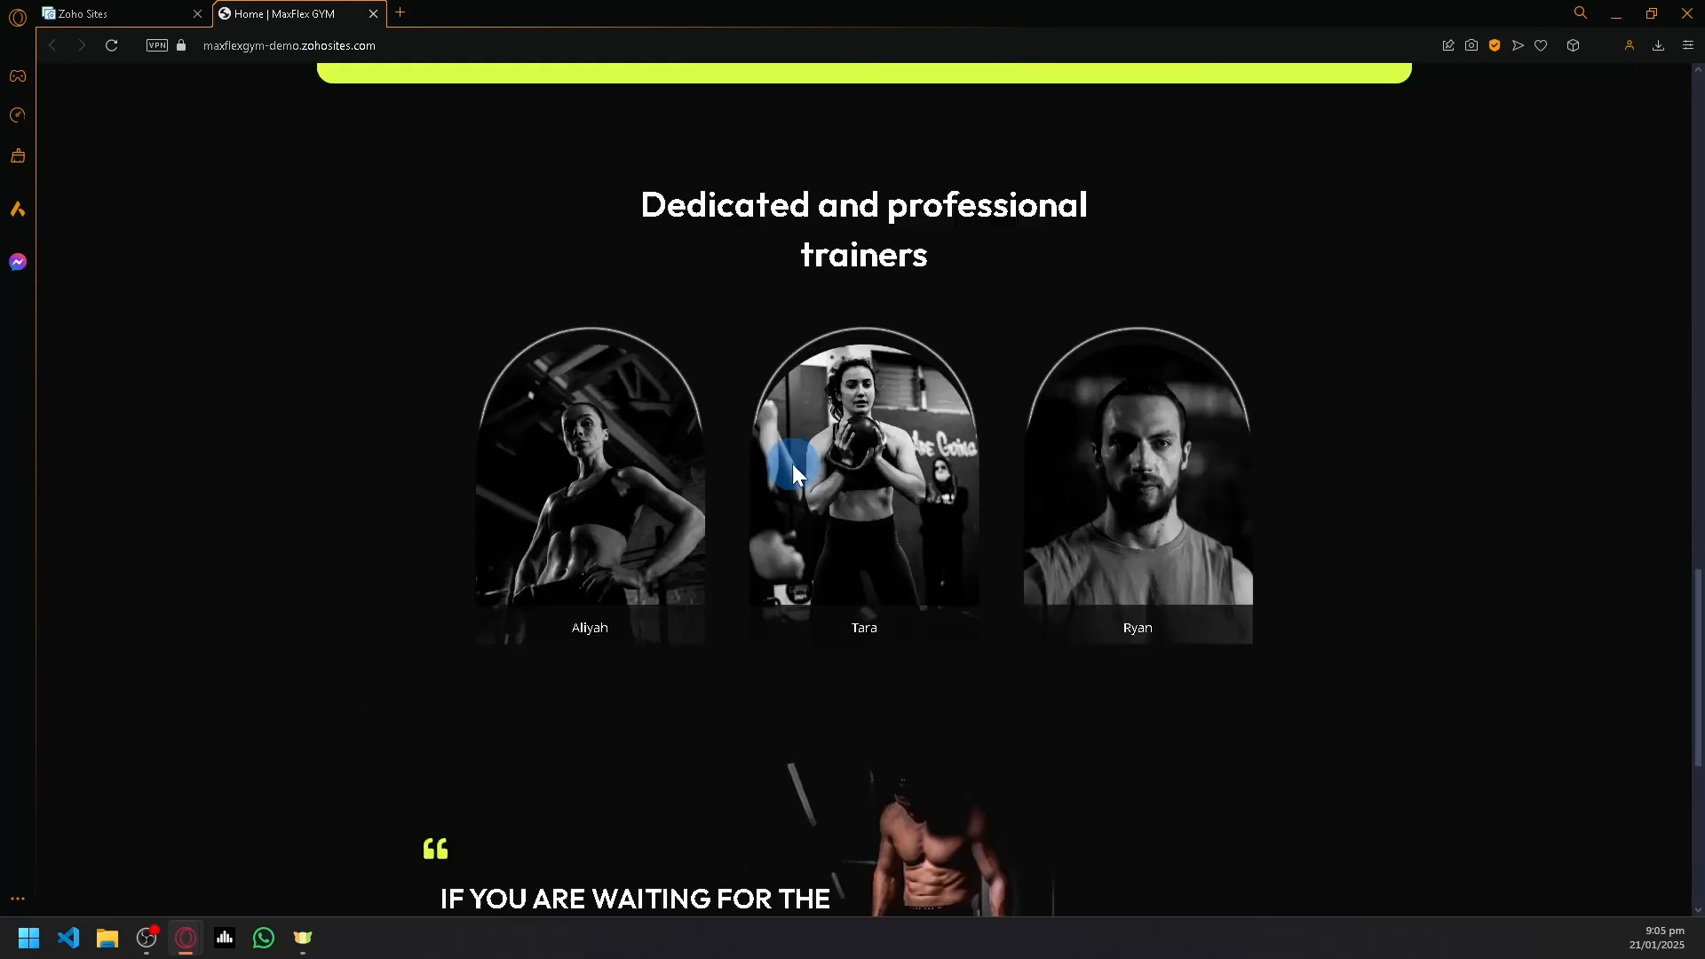
scroll(785, 444, "down", 7)
scroll(1190, 479, "up", 2)
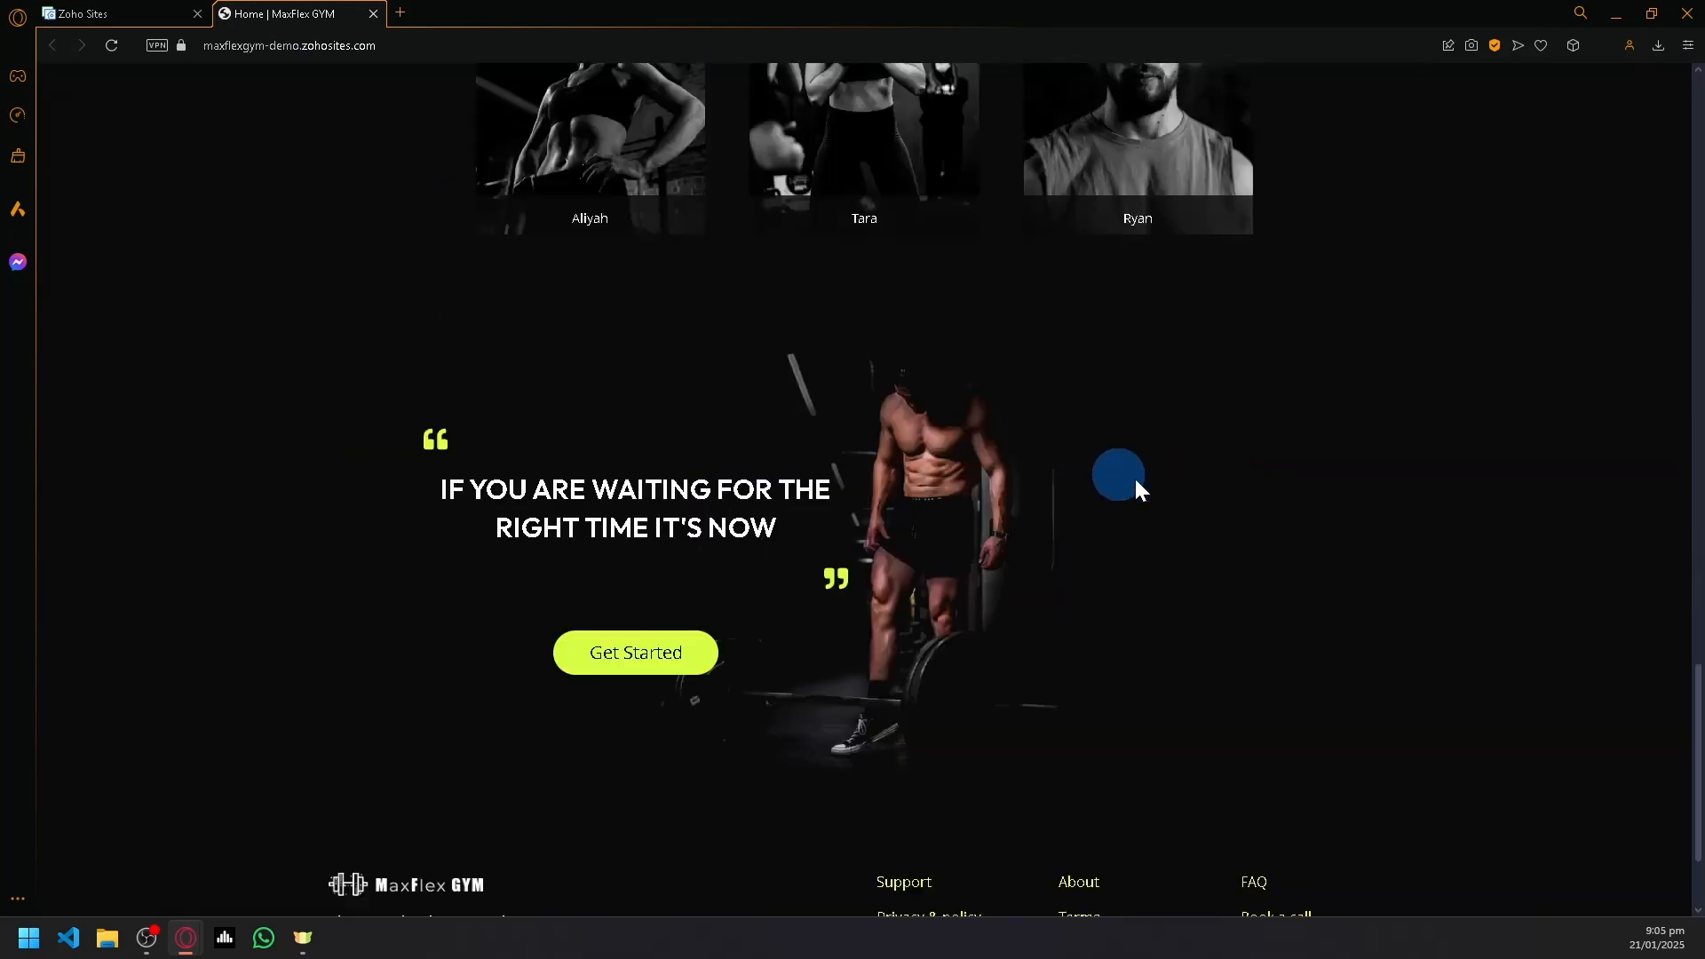
scroll(1207, 444, "up", 20)
- Open the About Us page of the MaxFlex GYM demo and examine its sections
left_click(1181, 97)
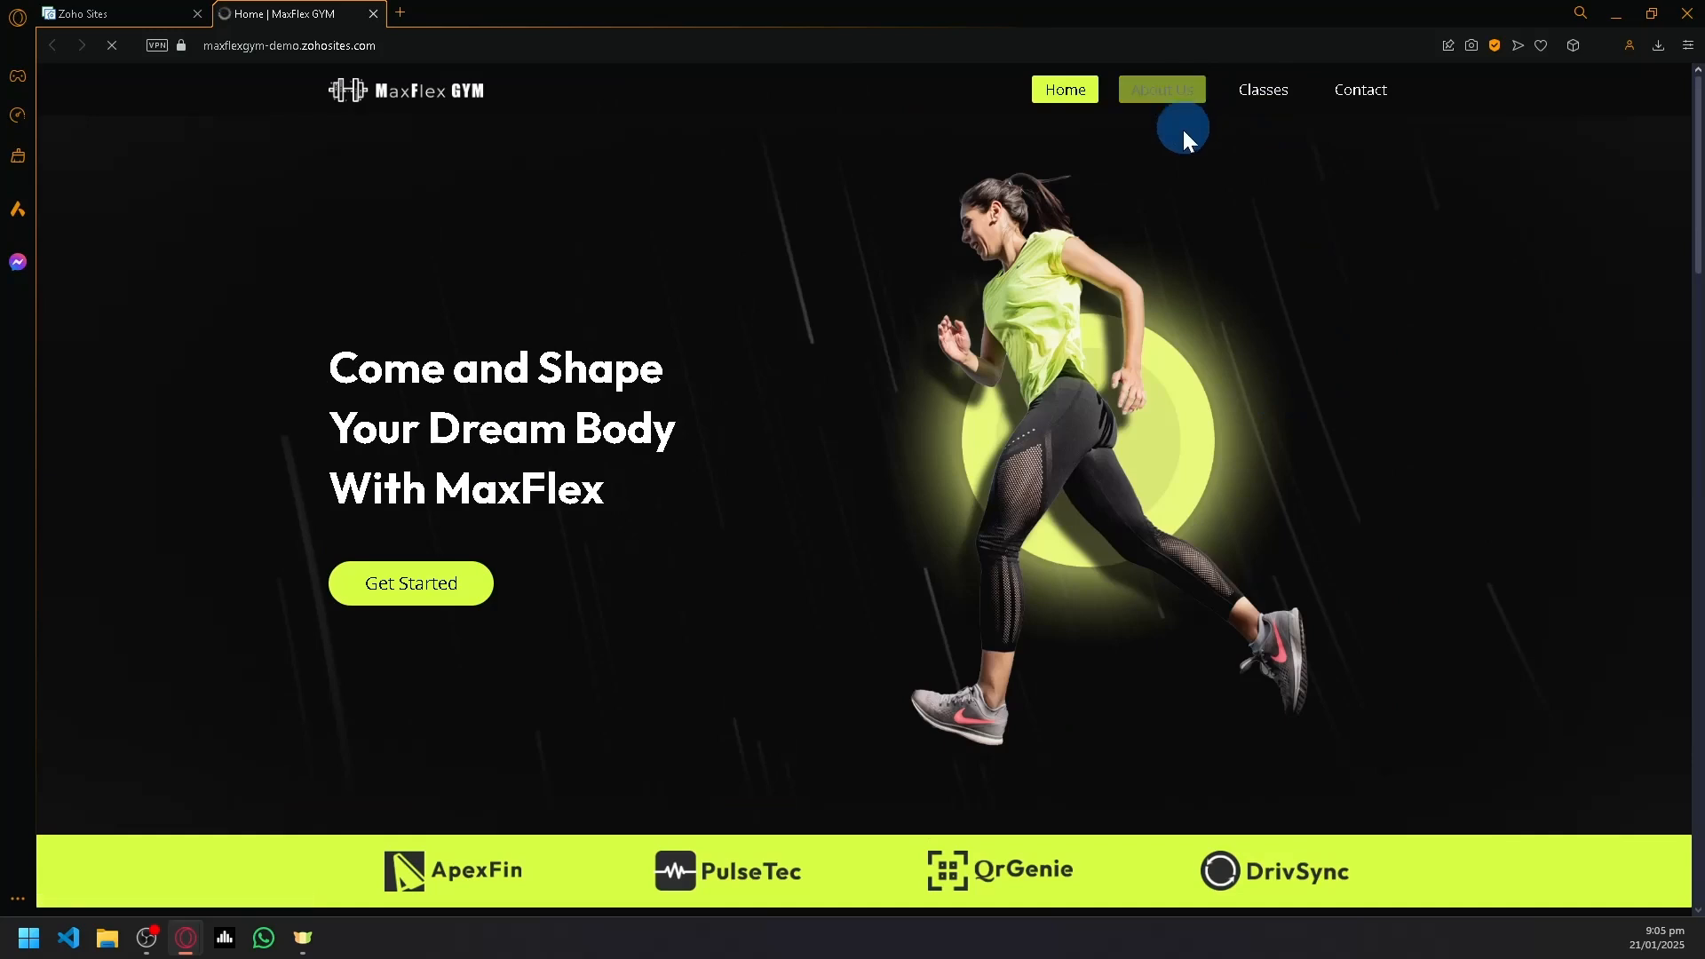
scroll(774, 409, "down", 8)
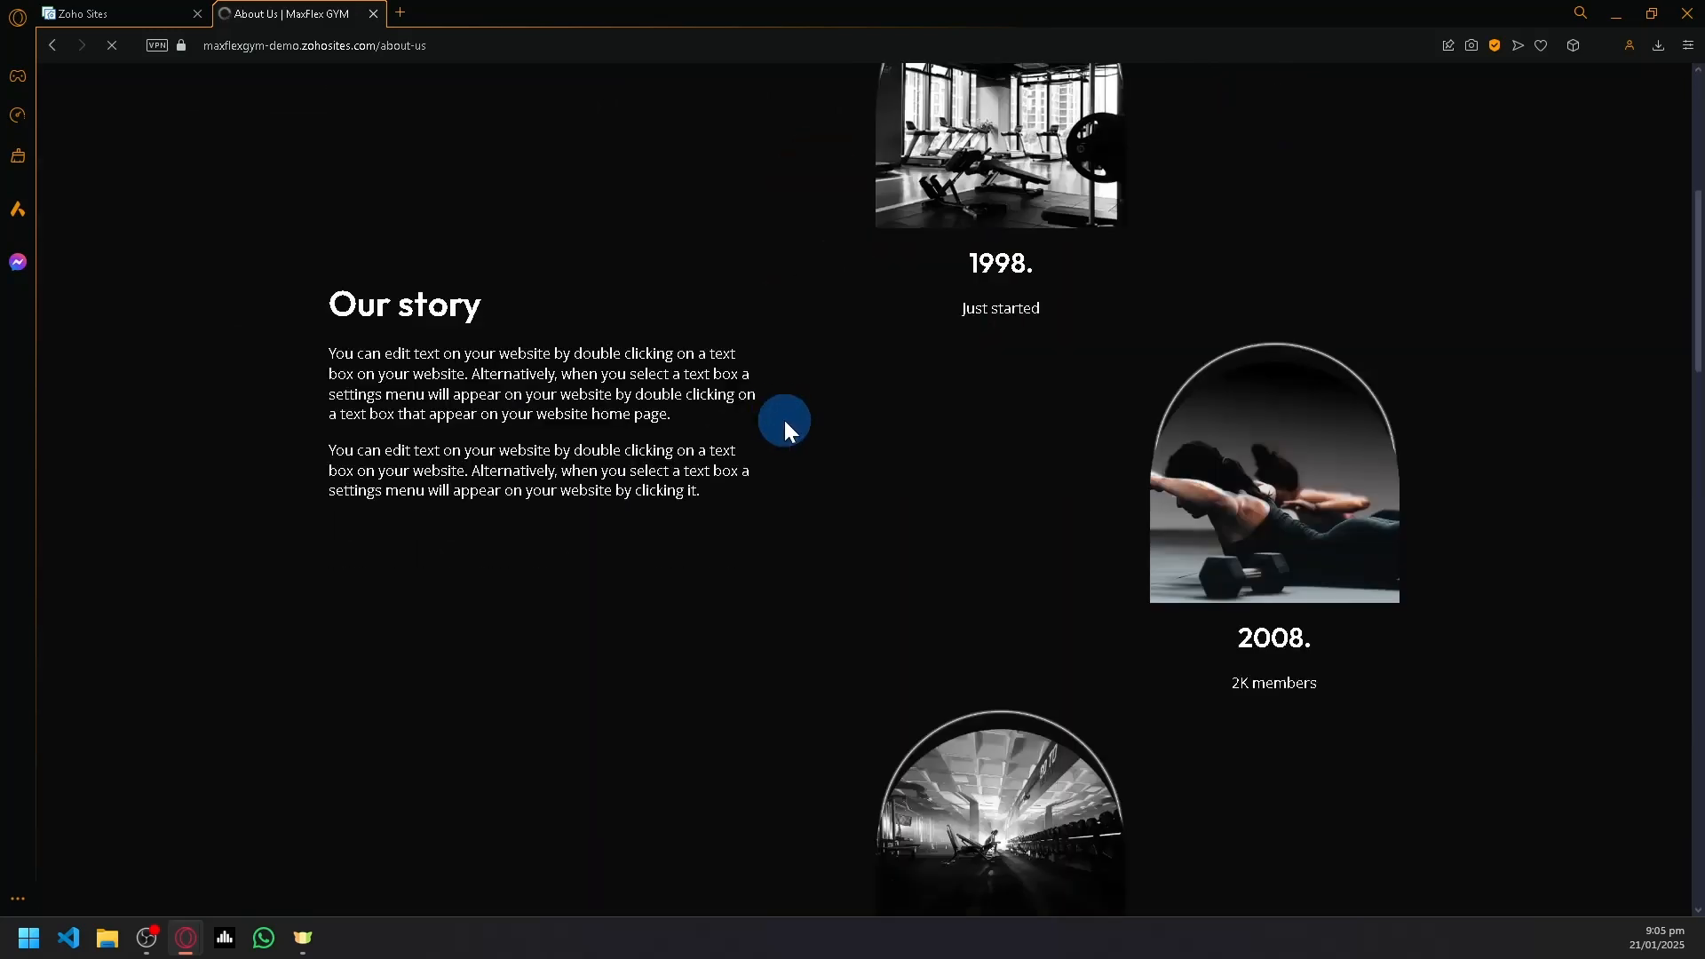
scroll(780, 426, "down", 15)
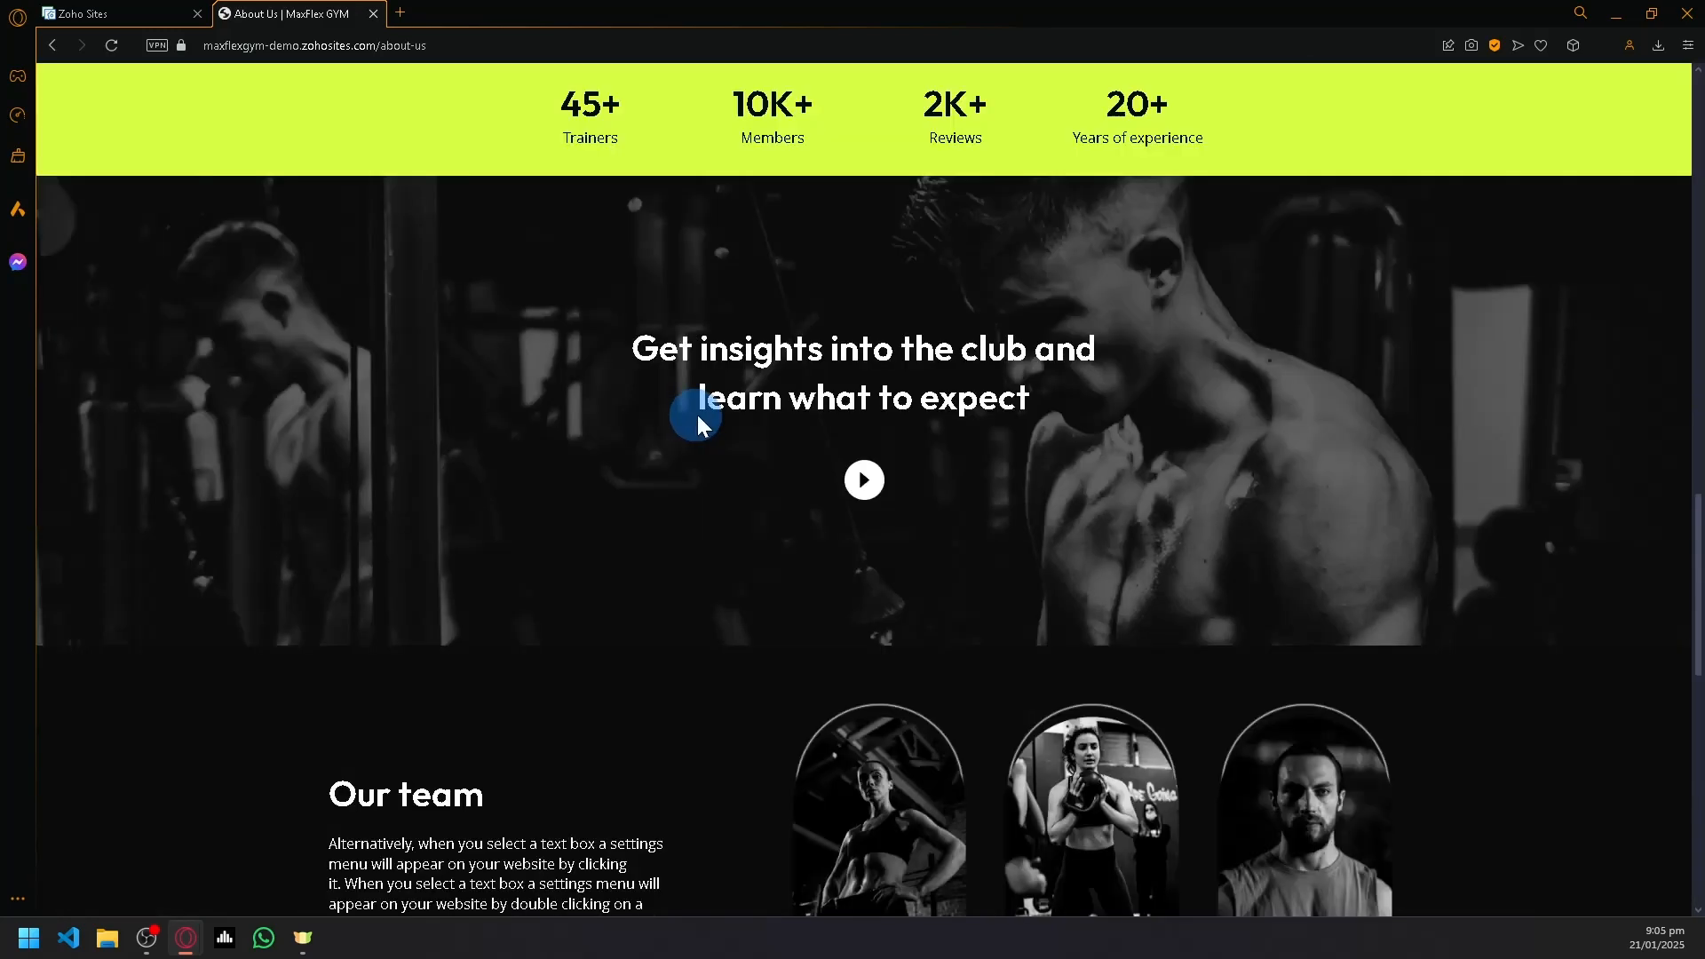
scroll(696, 414, "up", 13)
scroll(707, 420, "up", 3)
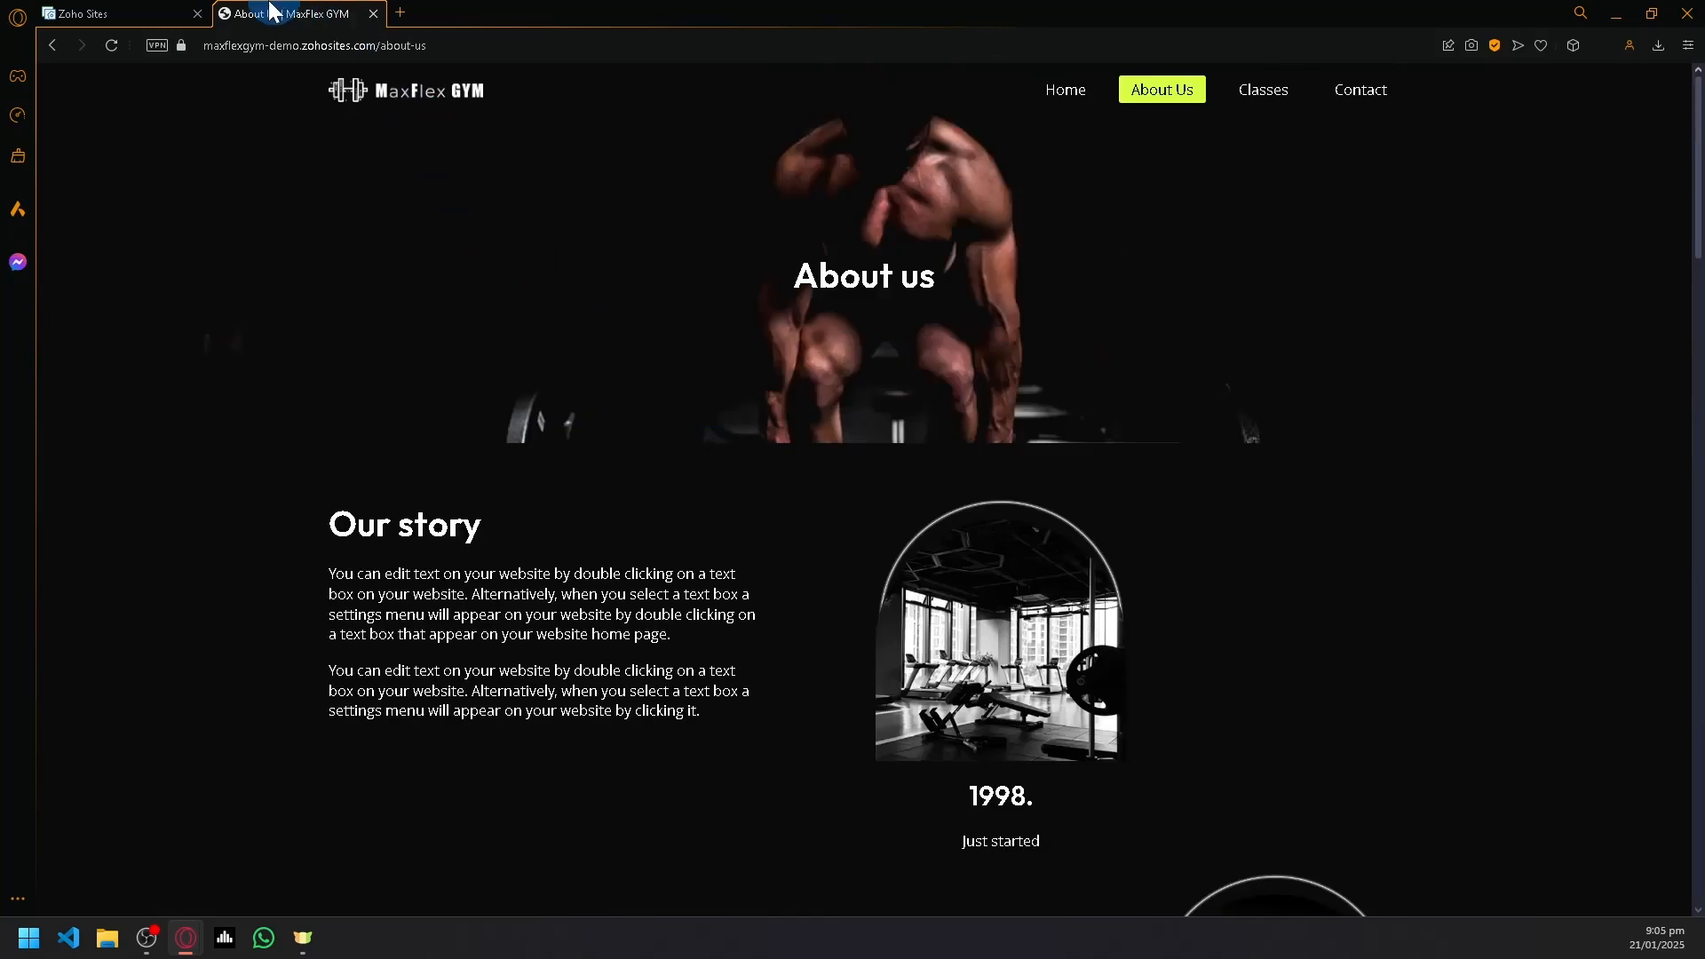
- Return to the template gallery and start customizing the travel template with the two camper vans
left_click(107, 13)
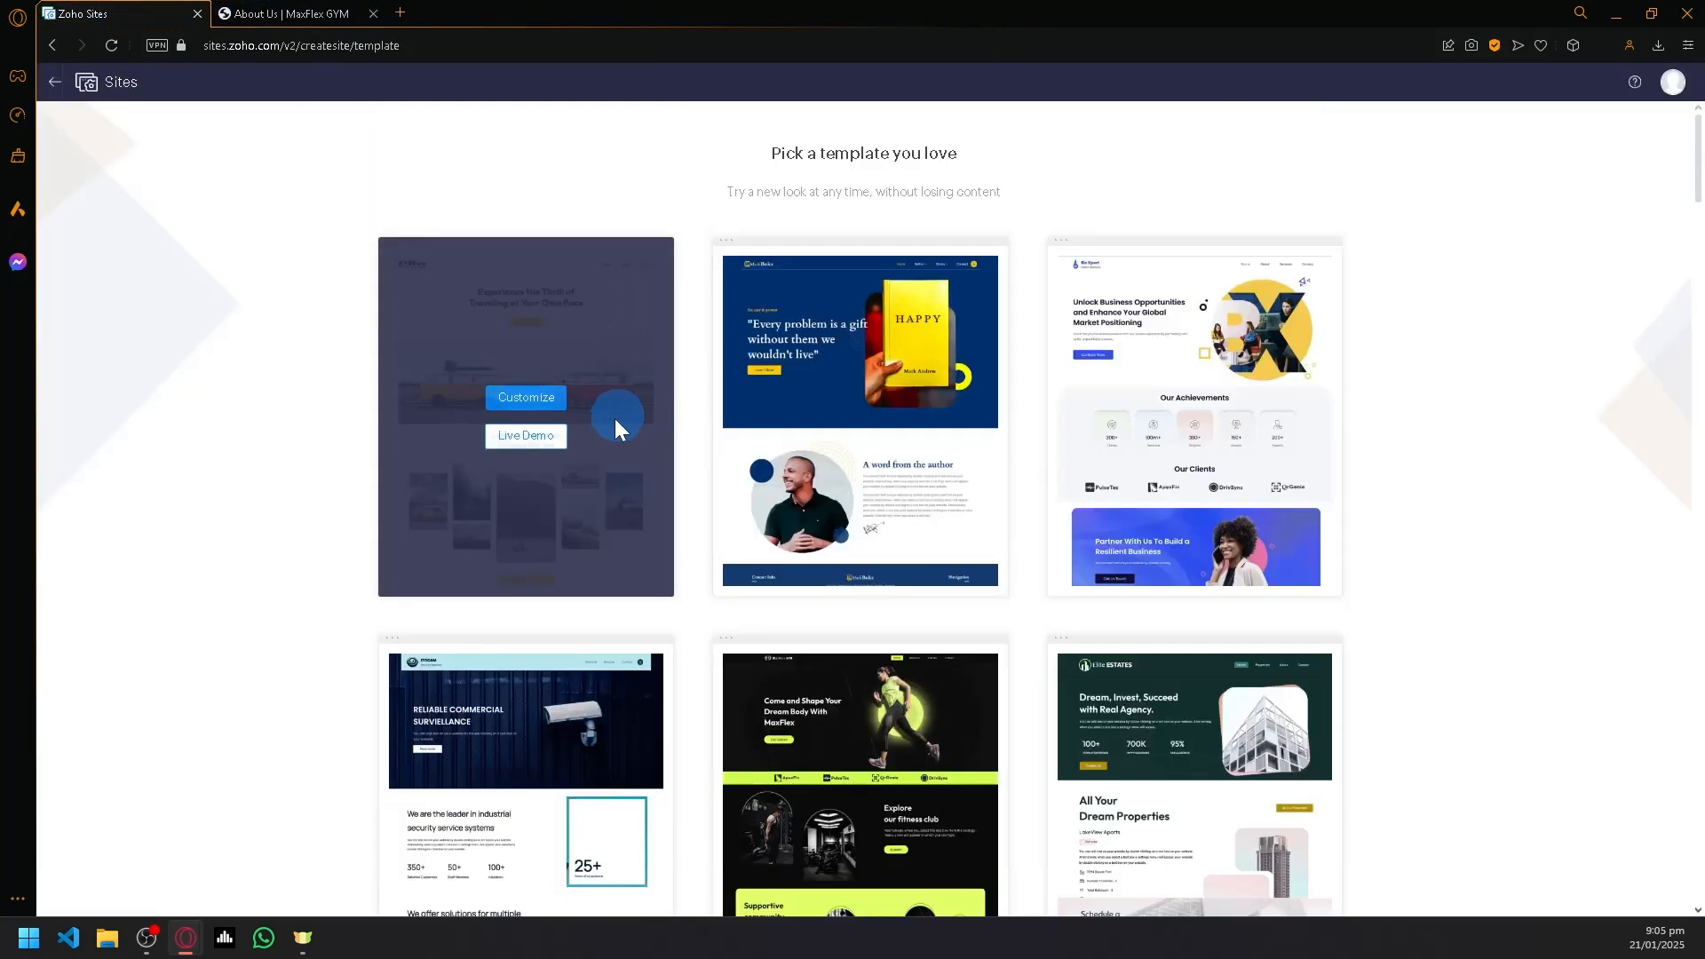
left_click(530, 398)
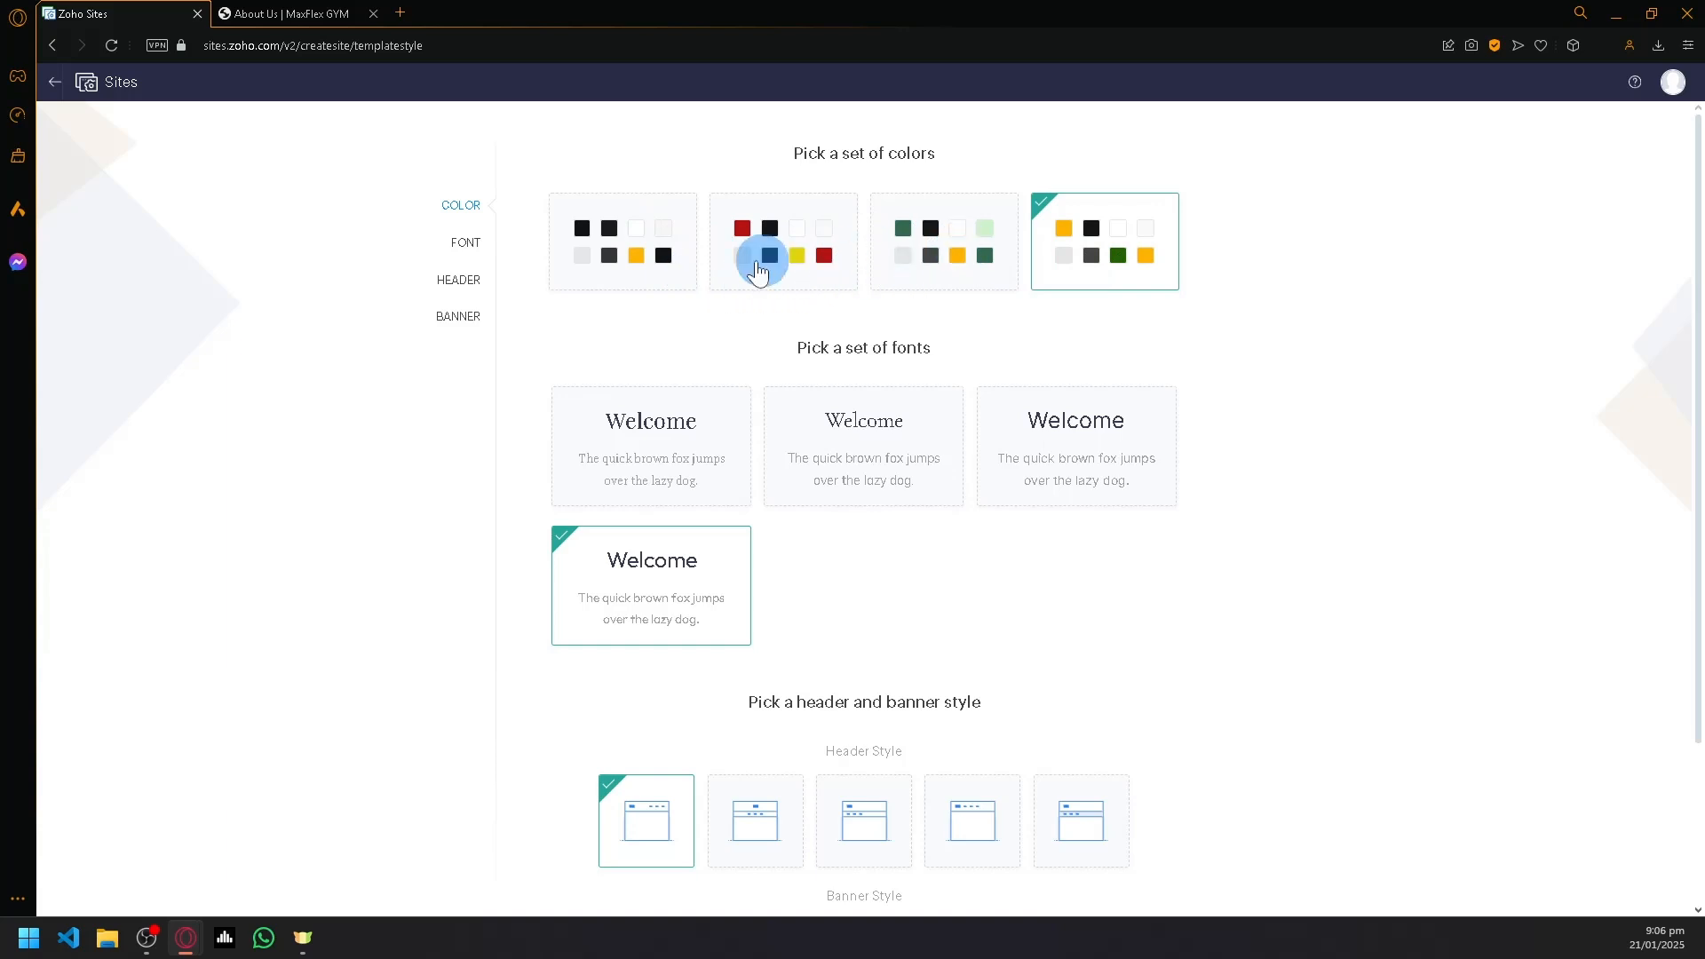
- Choose the green-based color set and the third font set for the website
left_click(616, 258)
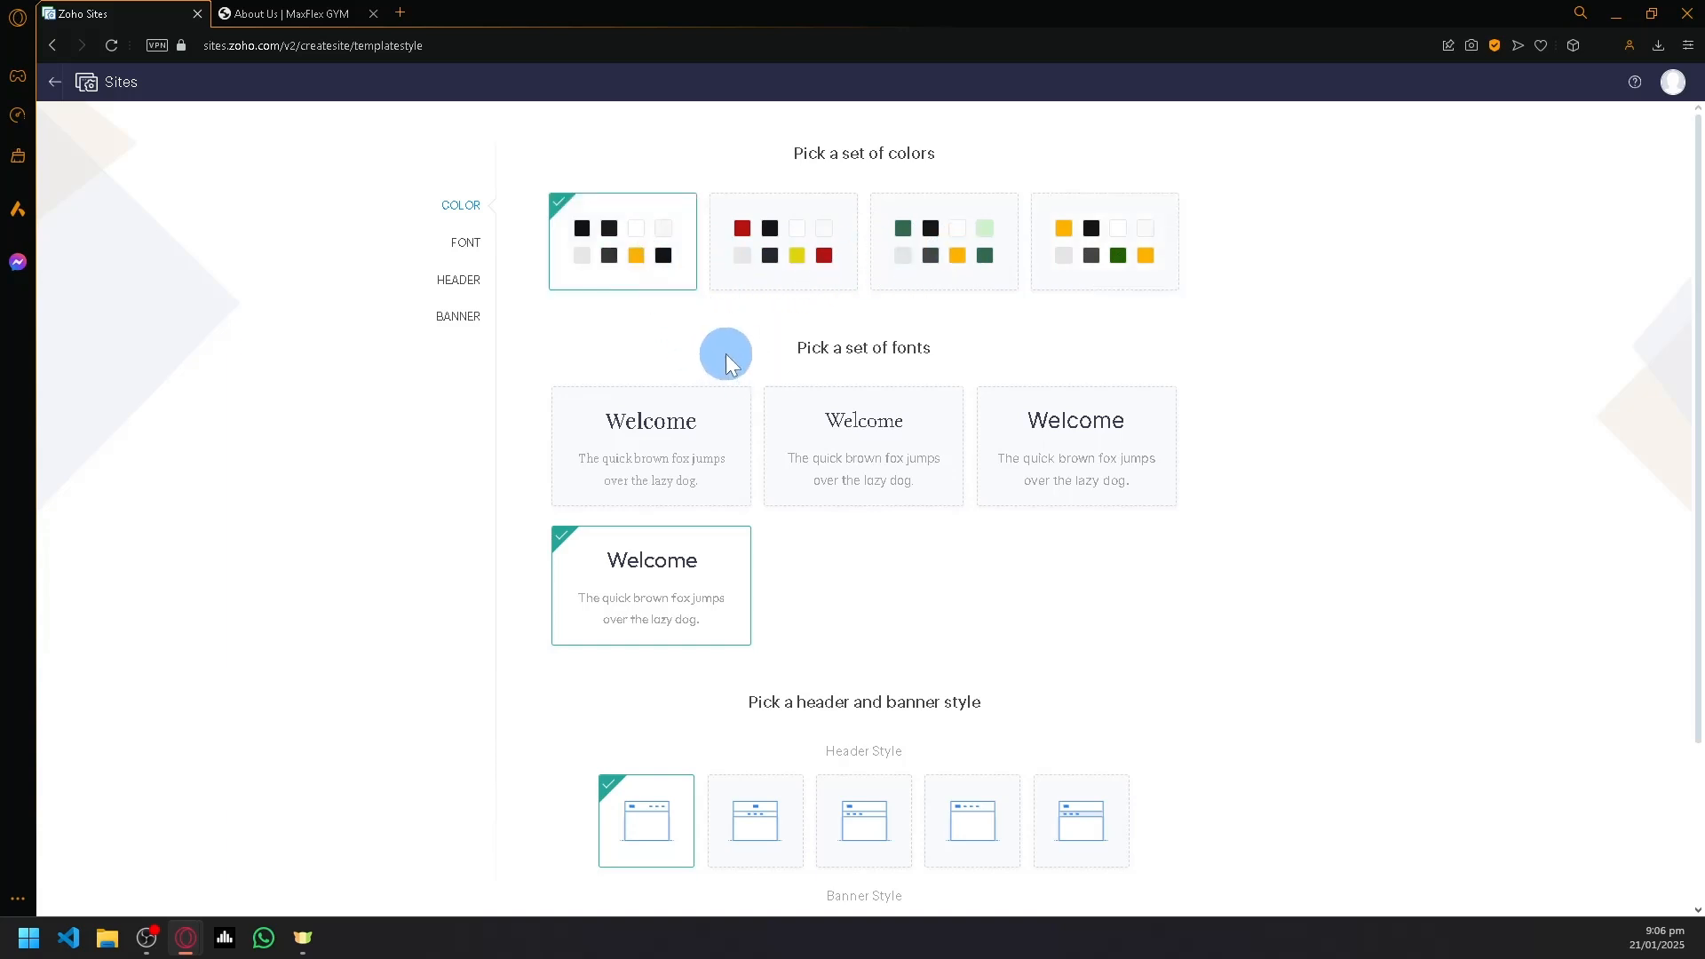
left_click(928, 247)
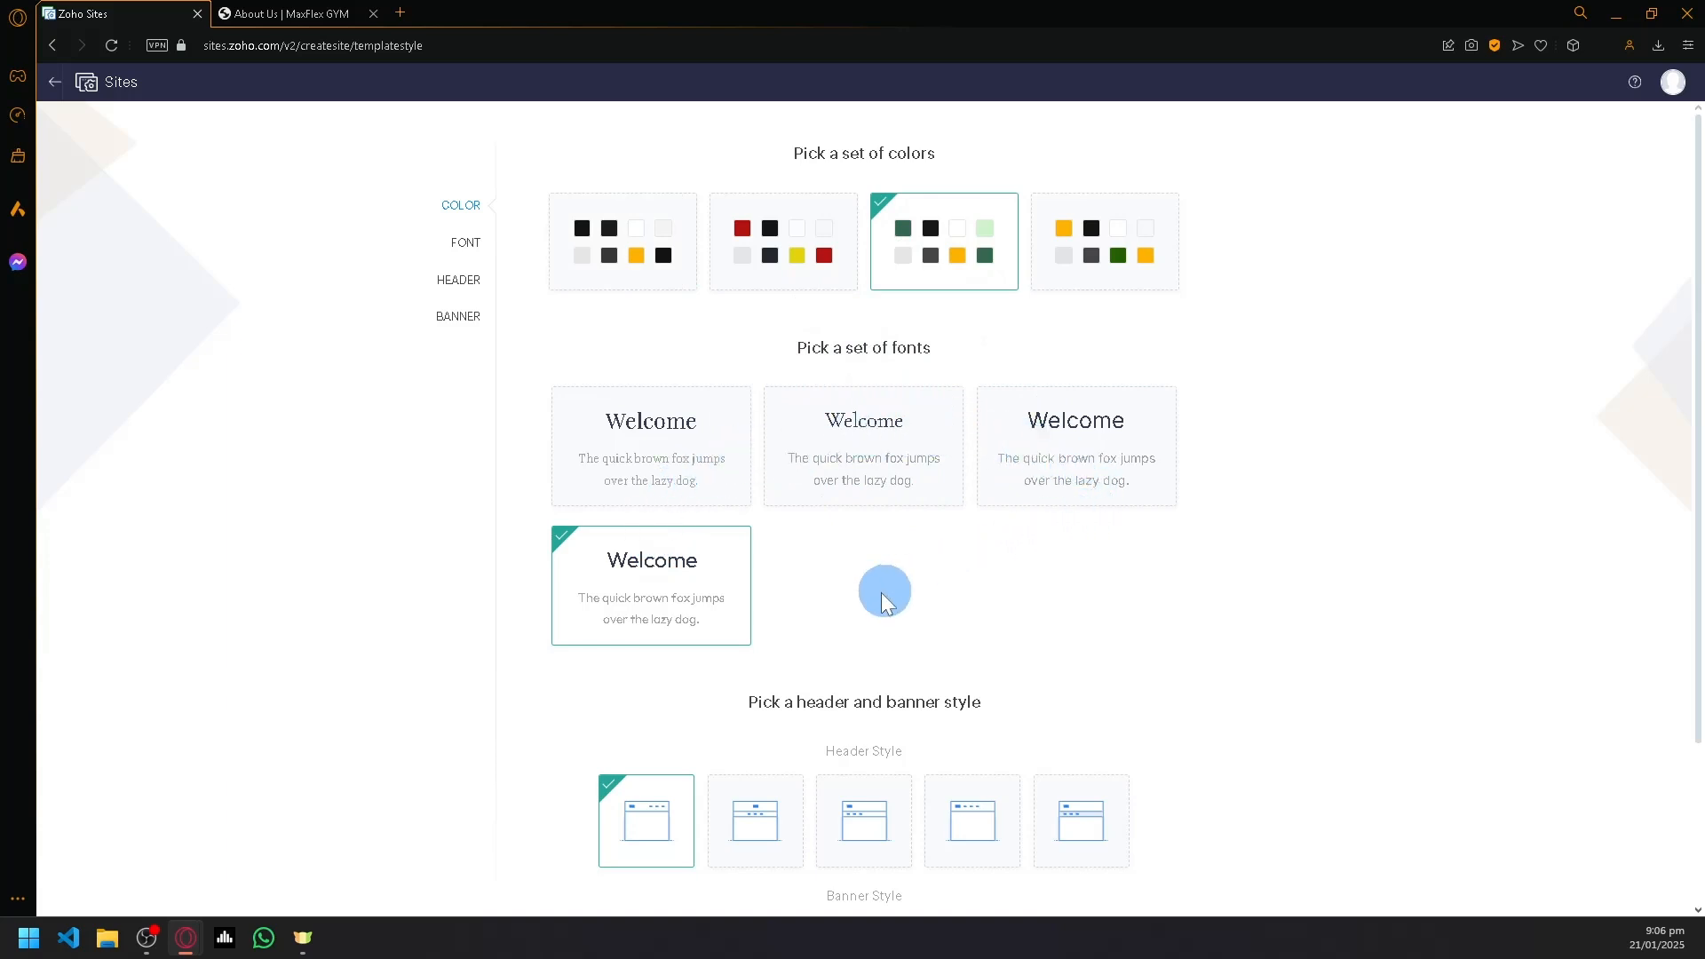
left_click(1121, 442)
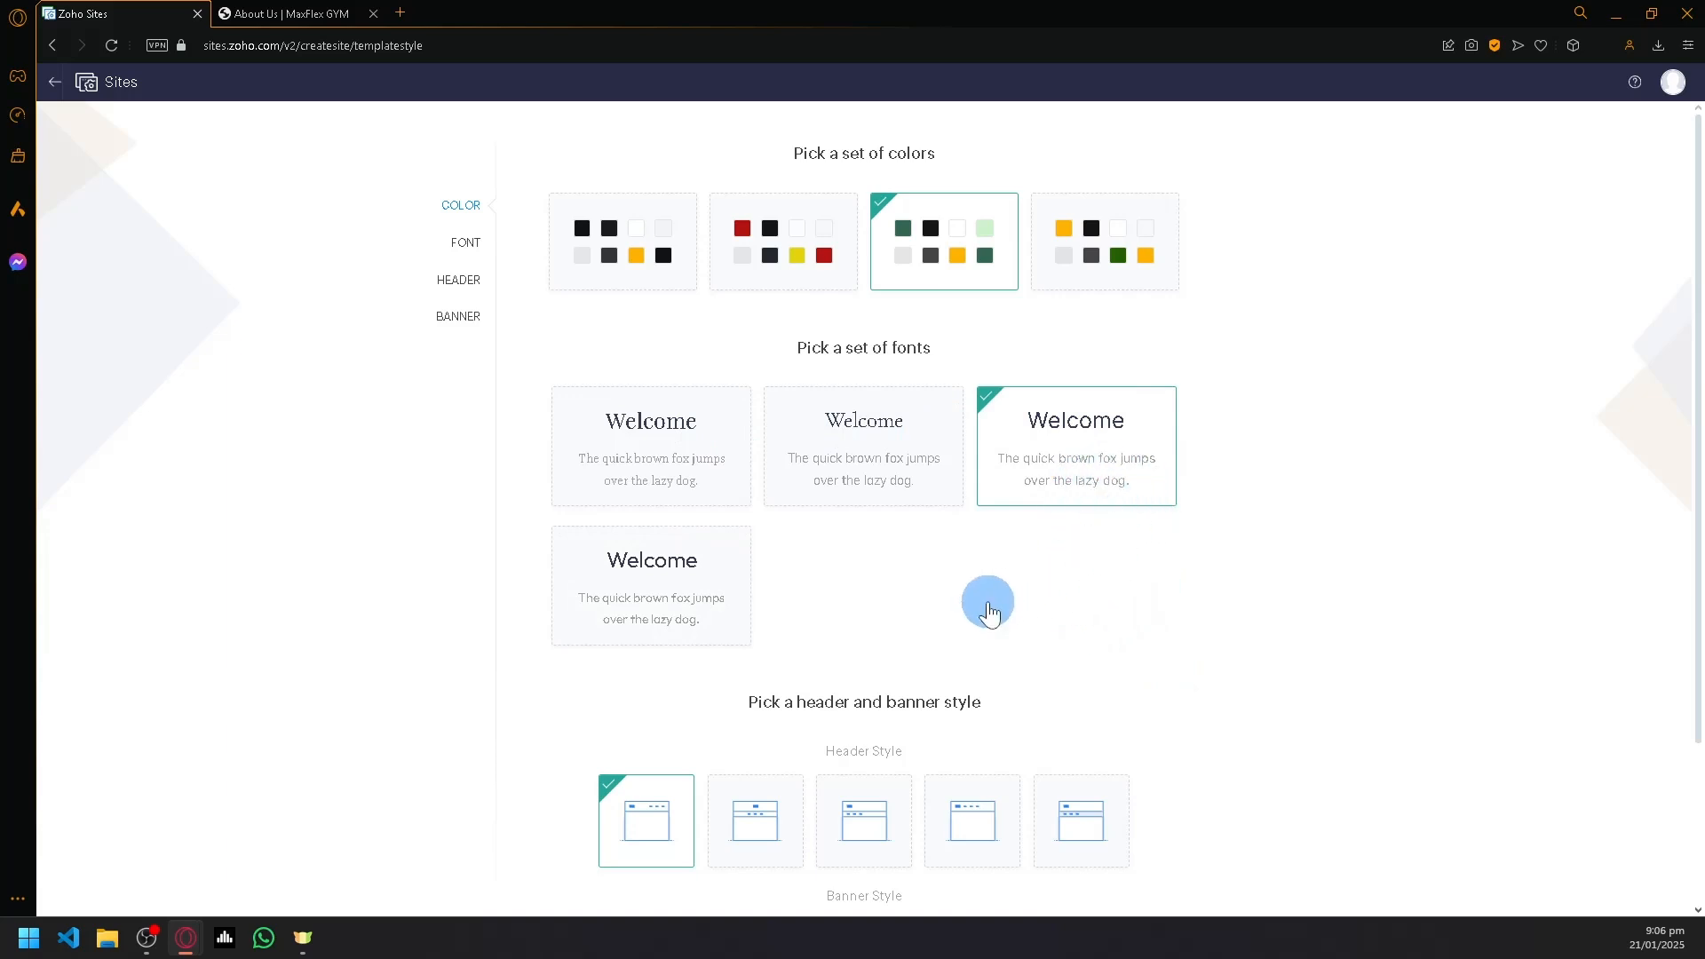
- Try the second and fifth header styles, then reselect the first header style
scroll(984, 609, "down", 2)
scroll(980, 613, "down", 1)
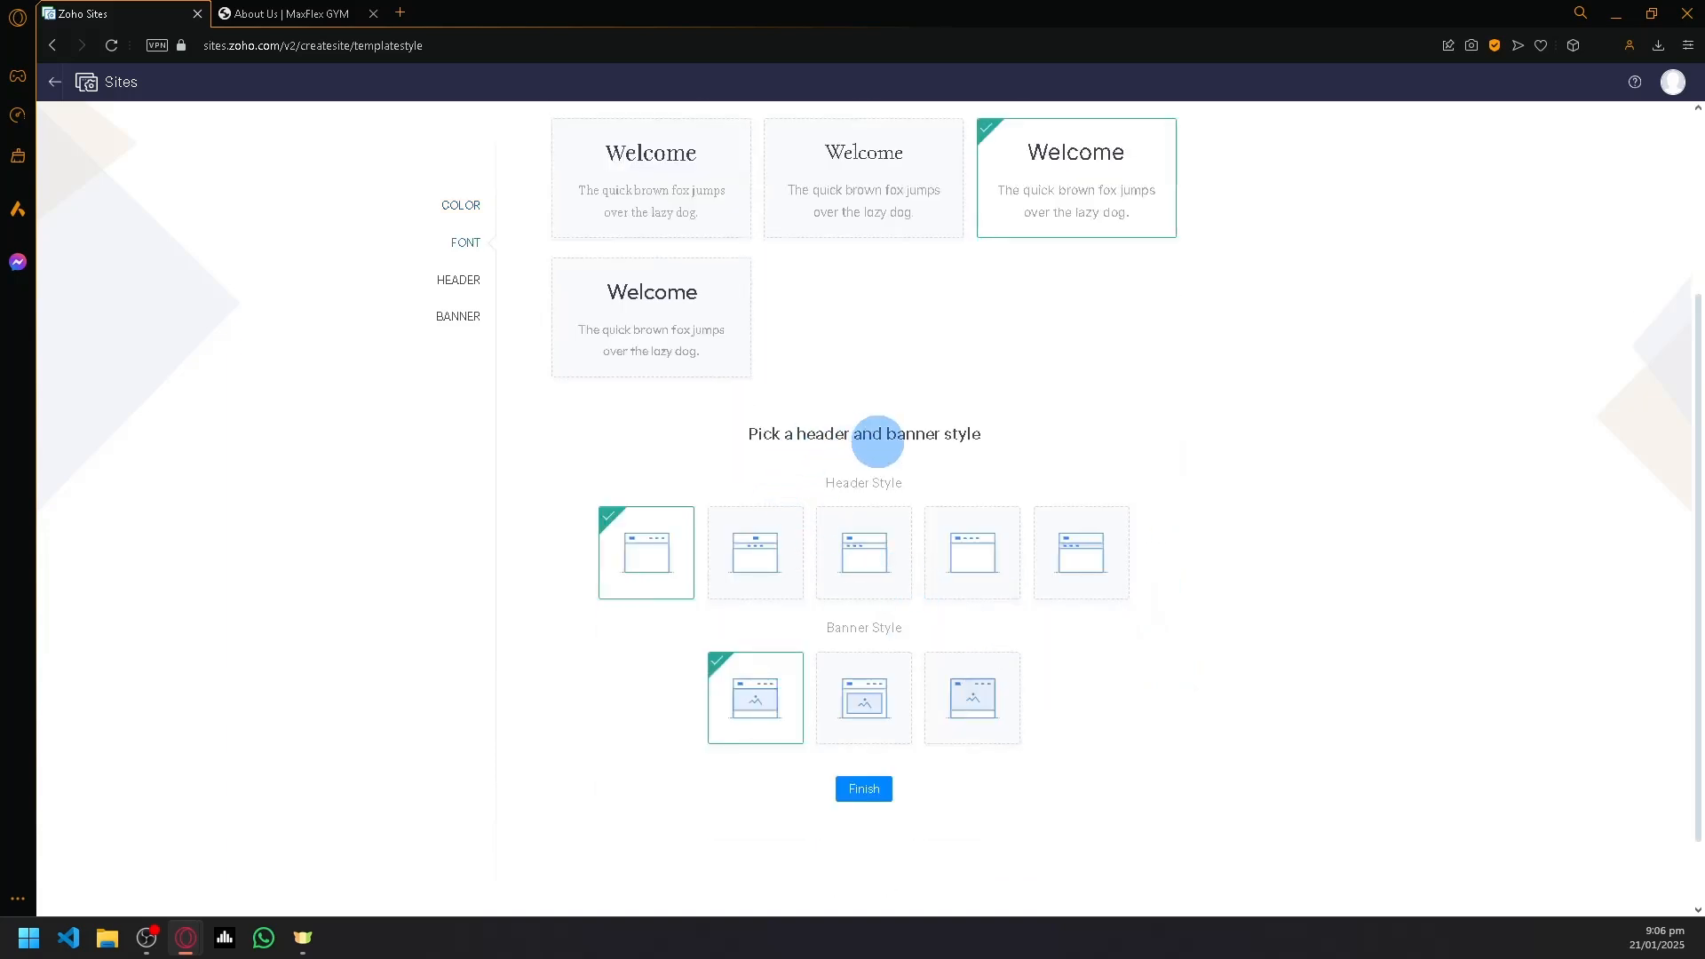
scroll(1048, 453, "down", 1)
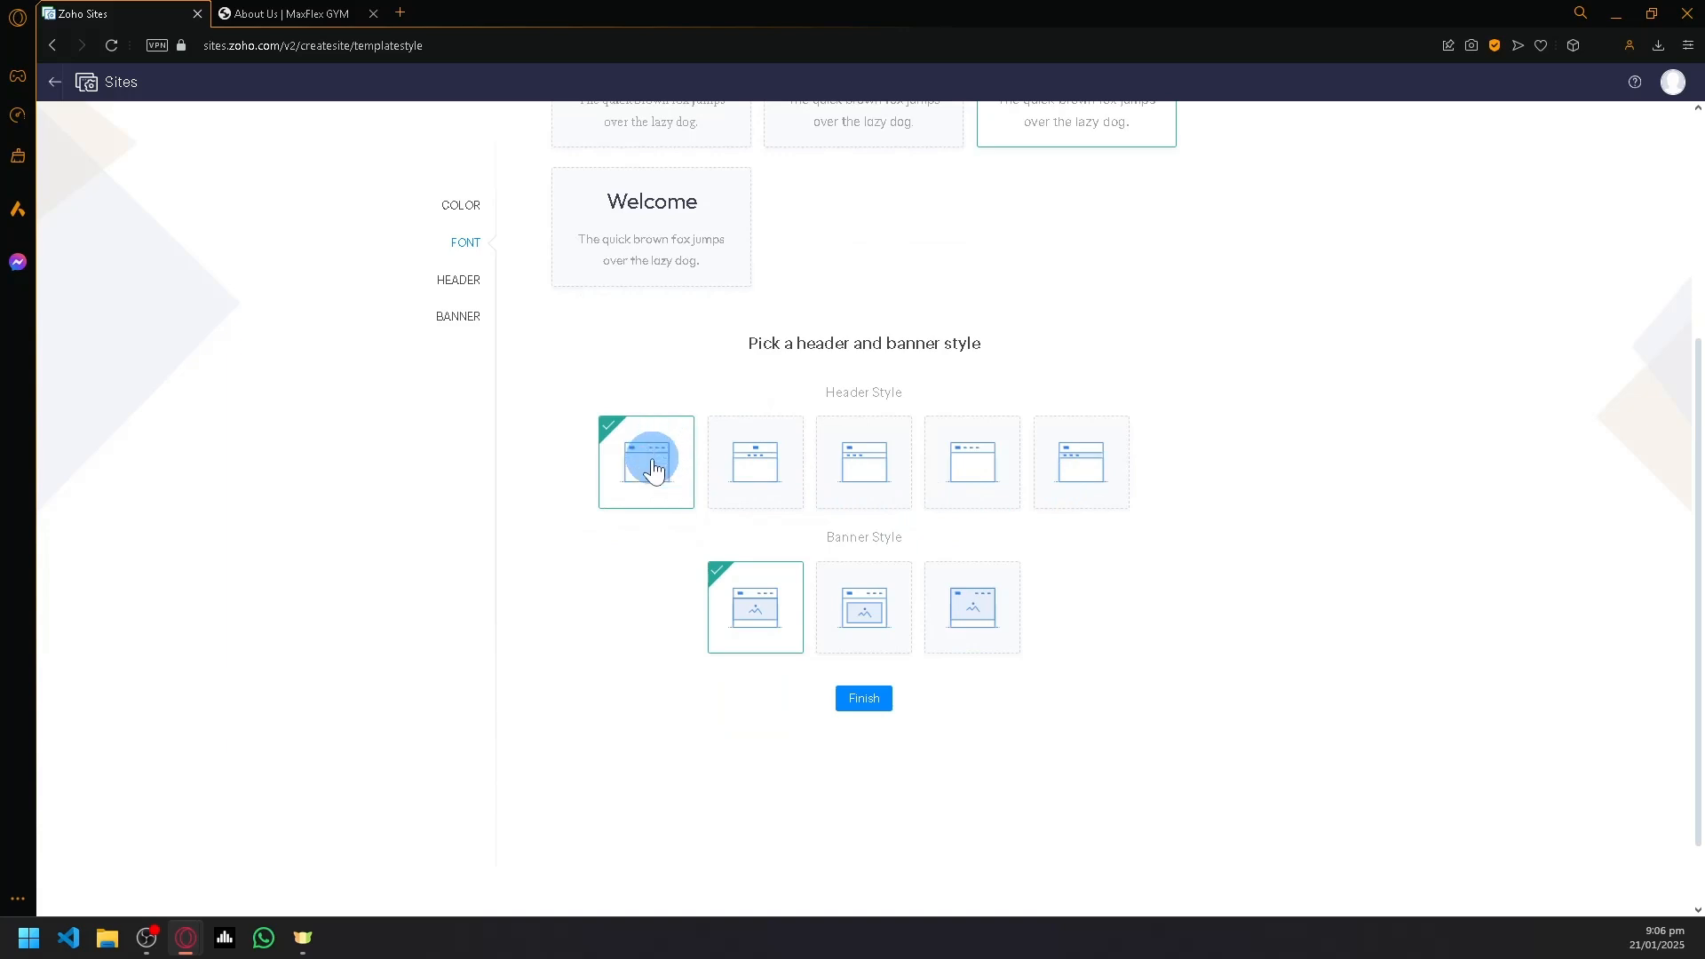
left_click(759, 480)
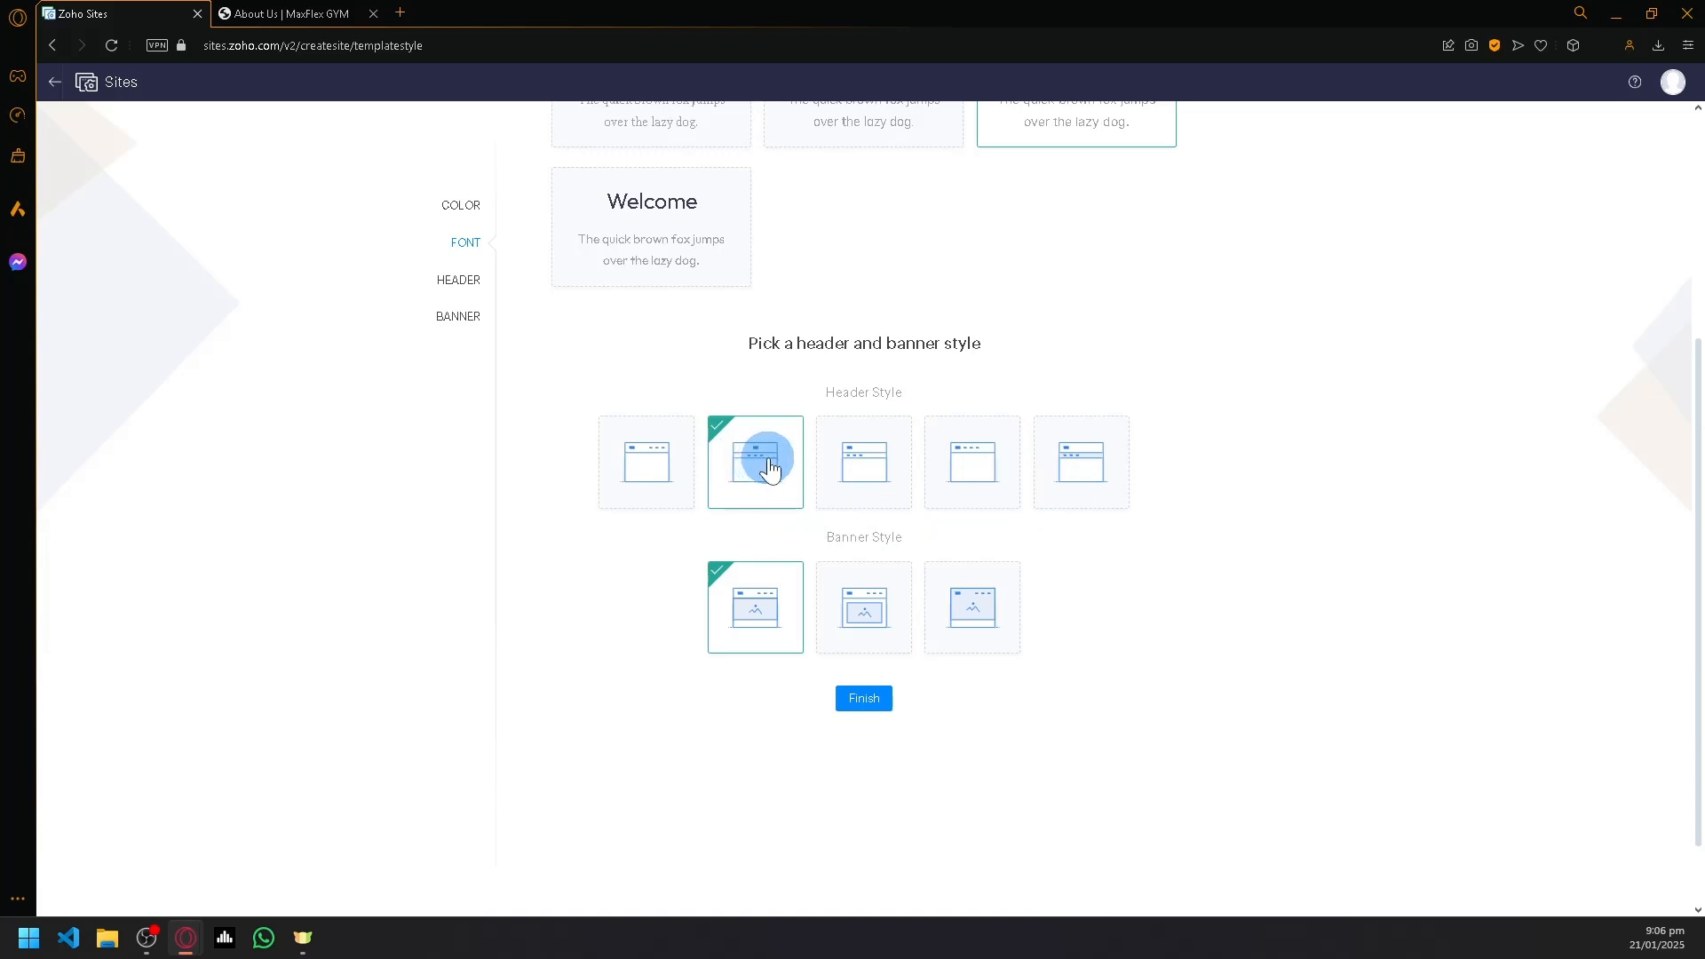
left_click(1083, 475)
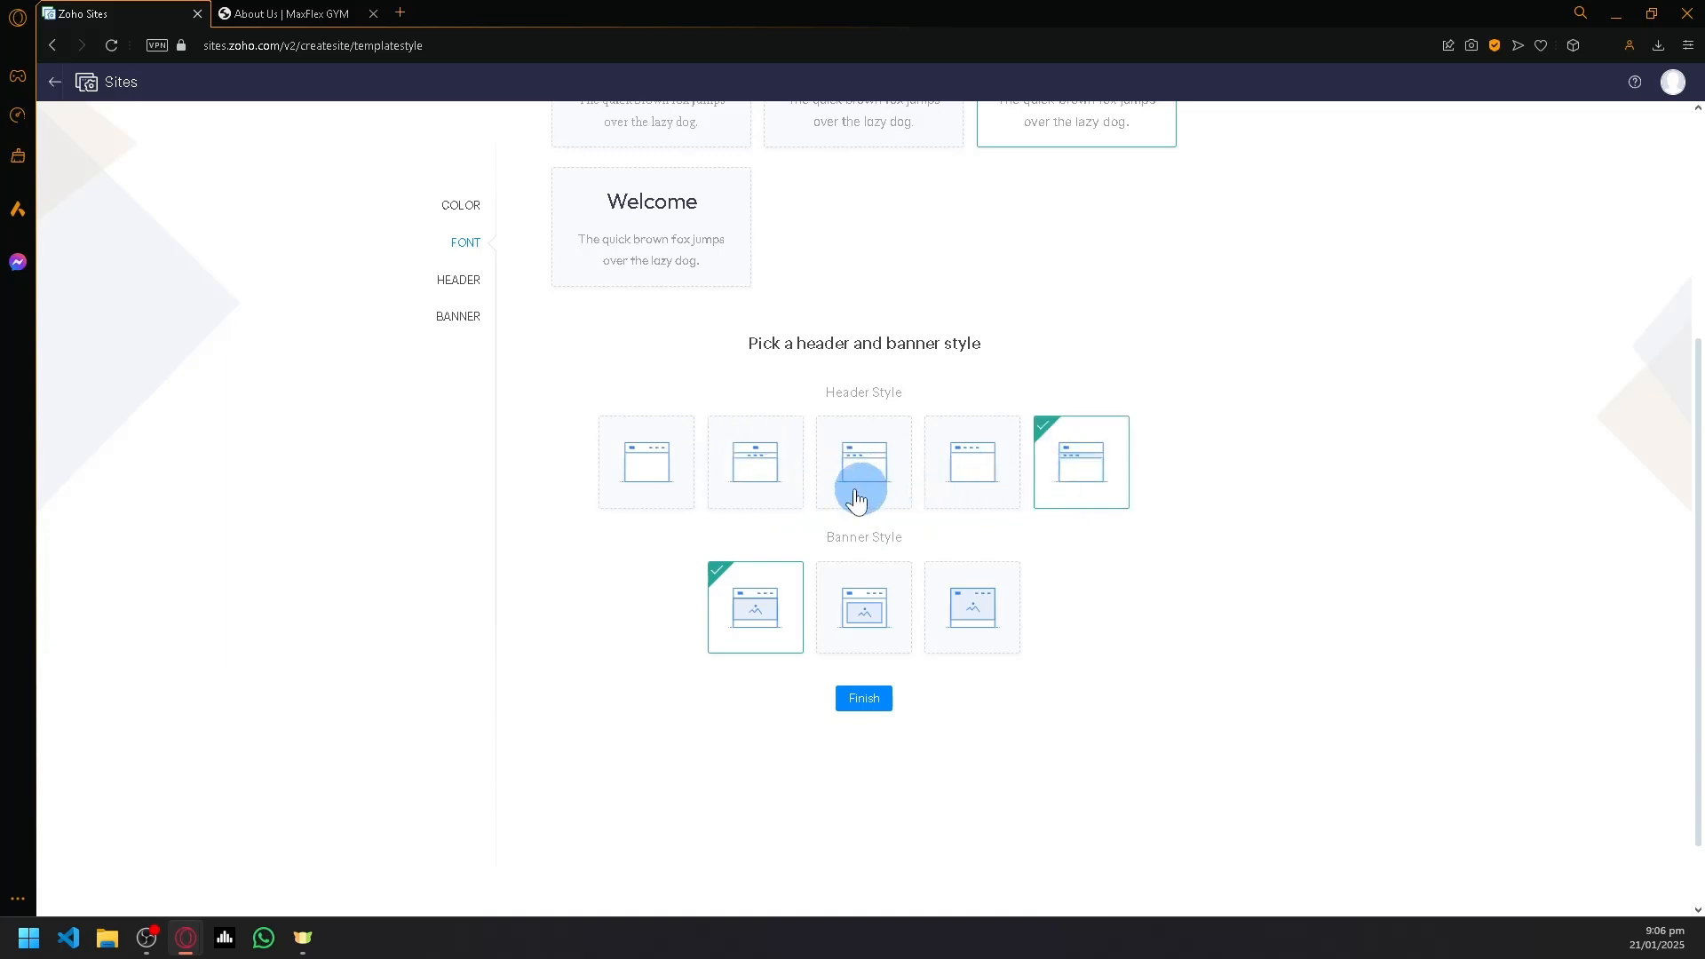
left_click(669, 479)
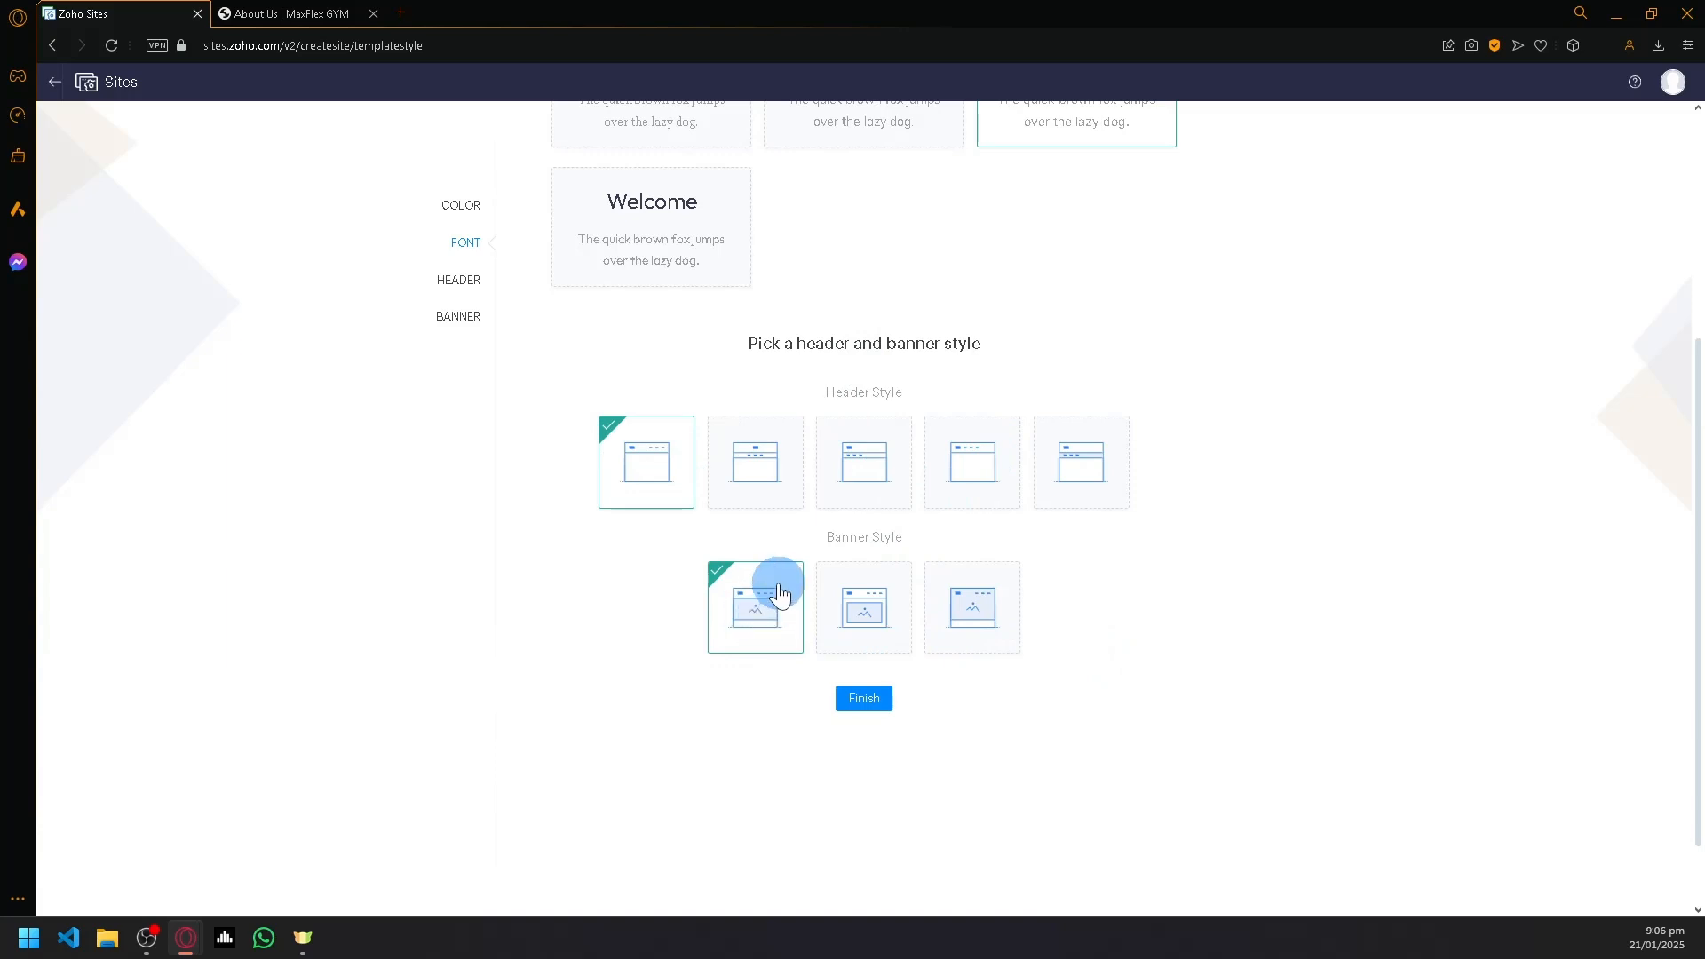
- Choose the third banner style and finish creating the site, skipping the introductory tour
left_click(973, 613)
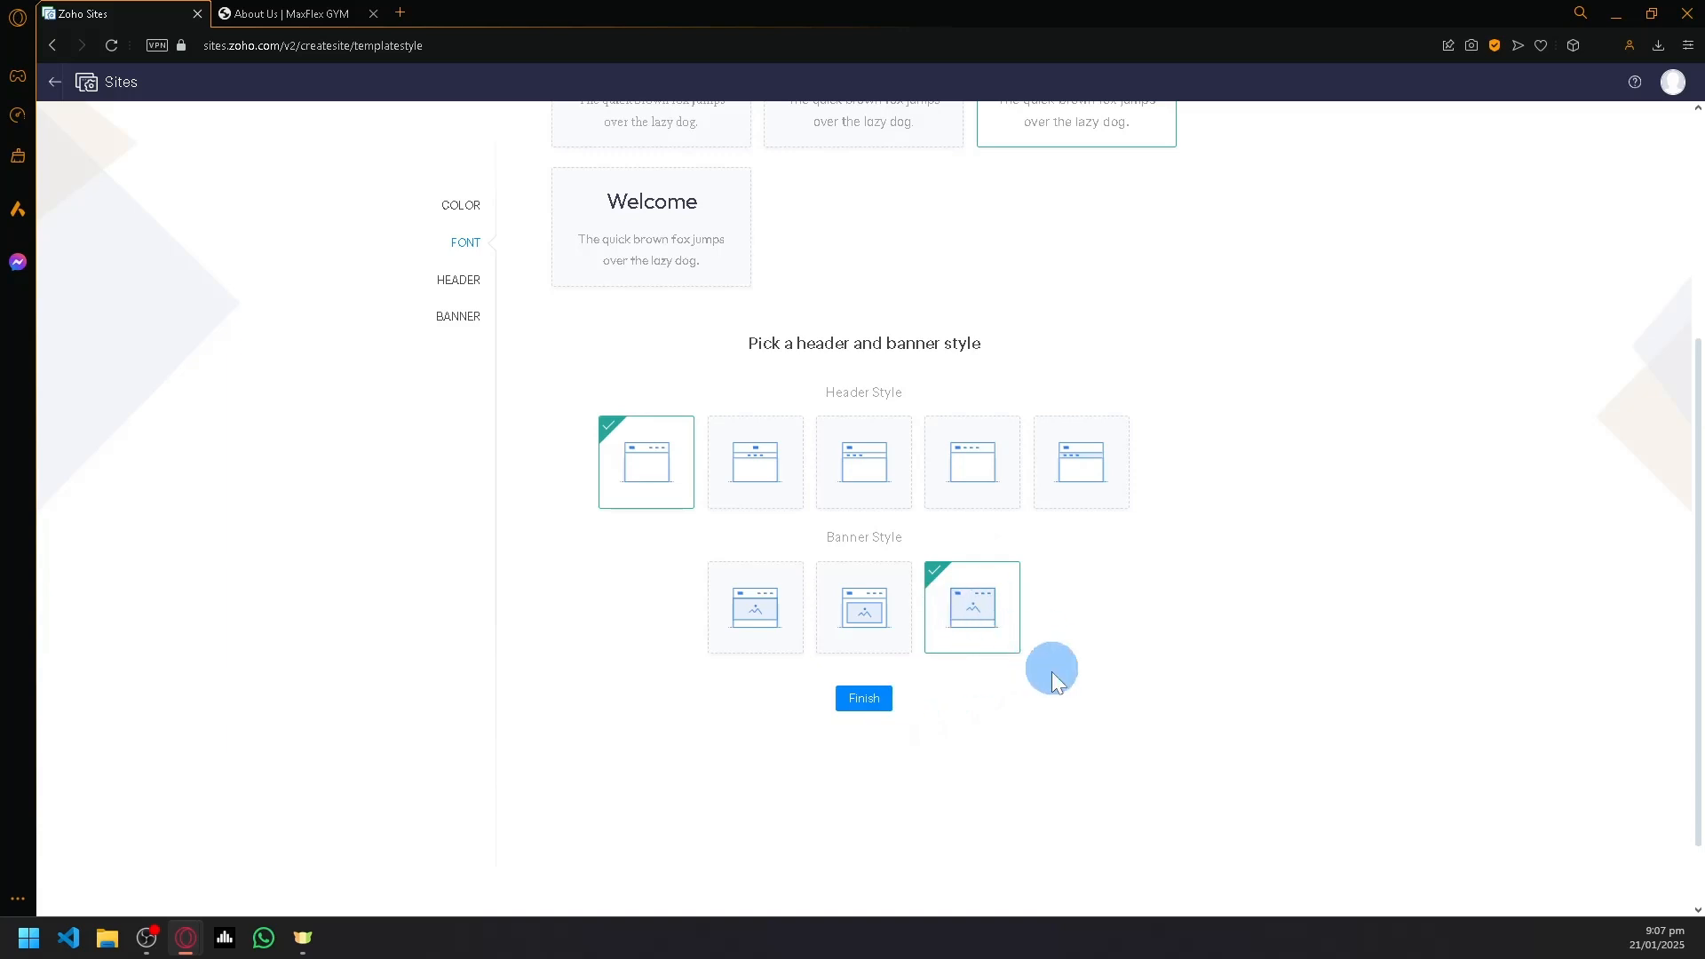
scroll(977, 673, "down", 4)
scroll(963, 648, "up", 4)
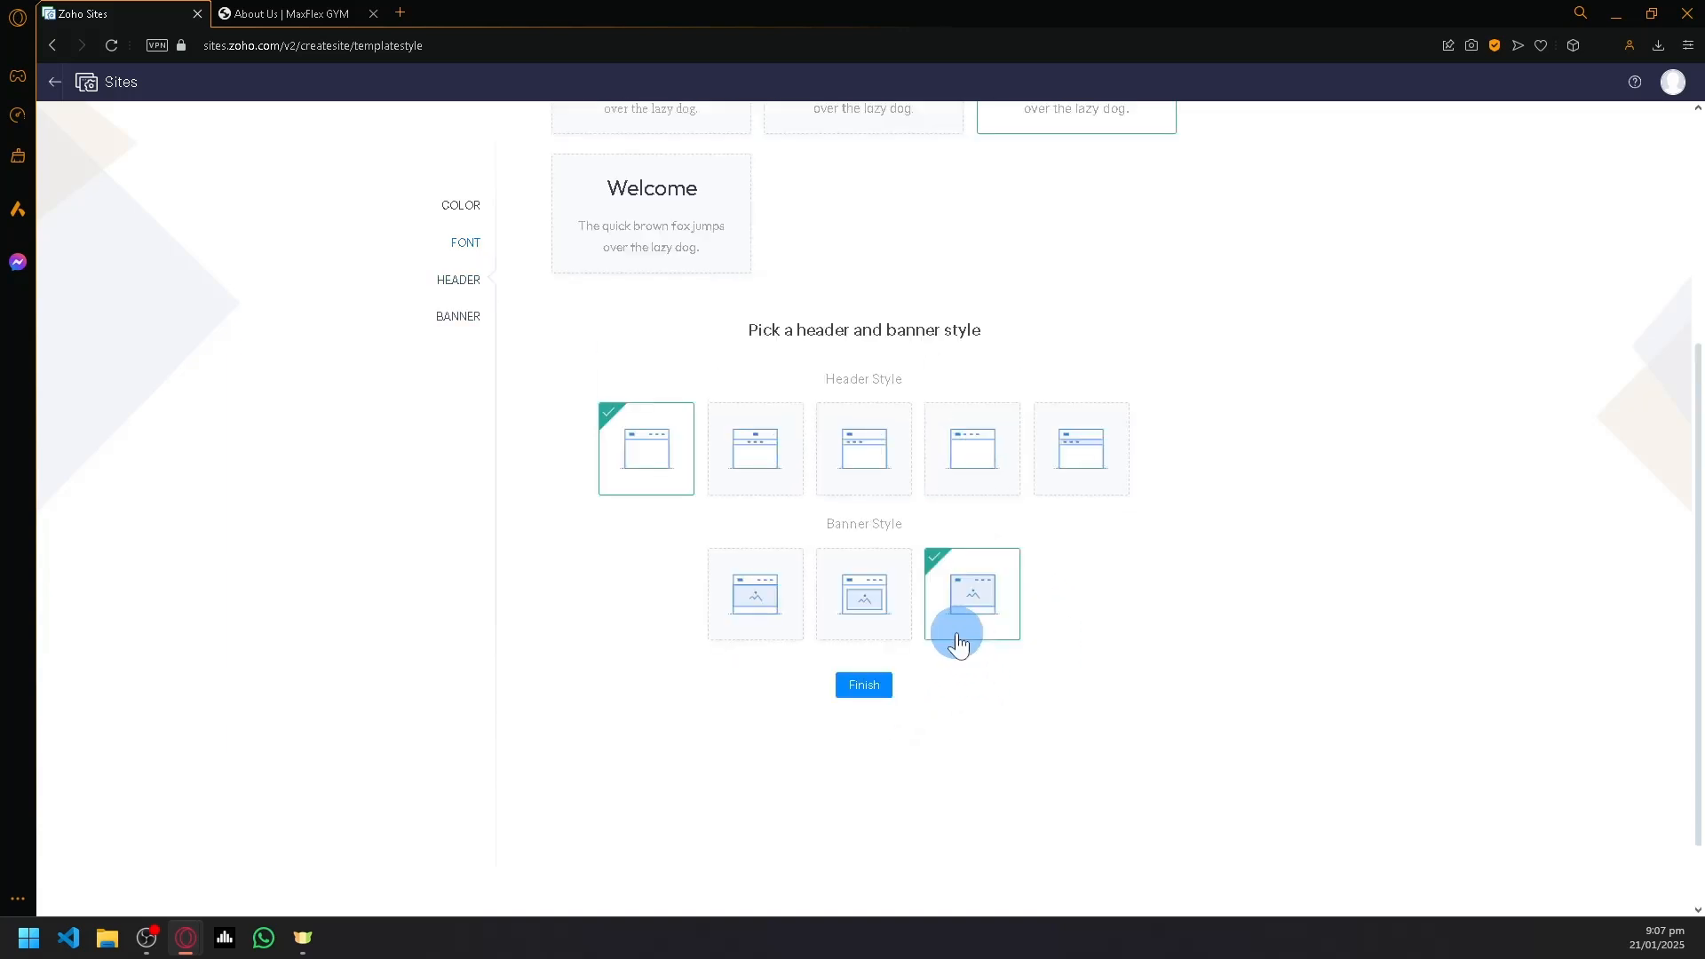
scroll(888, 618, "down", 1)
left_click(879, 600)
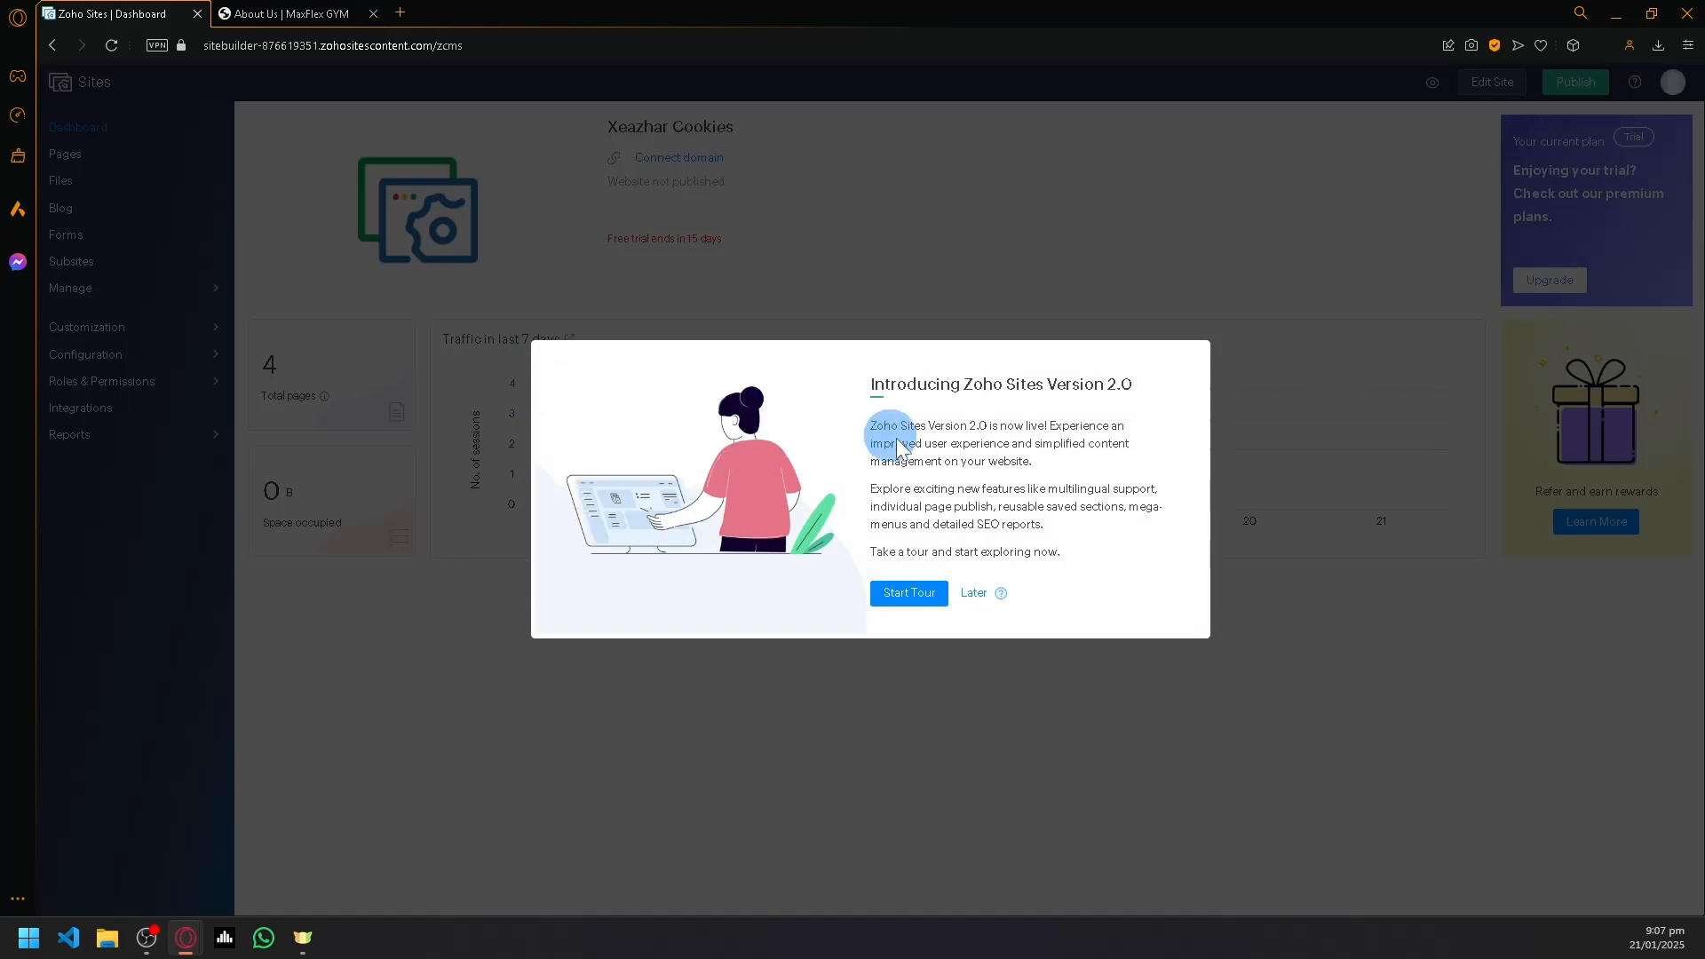
left_click(976, 594)
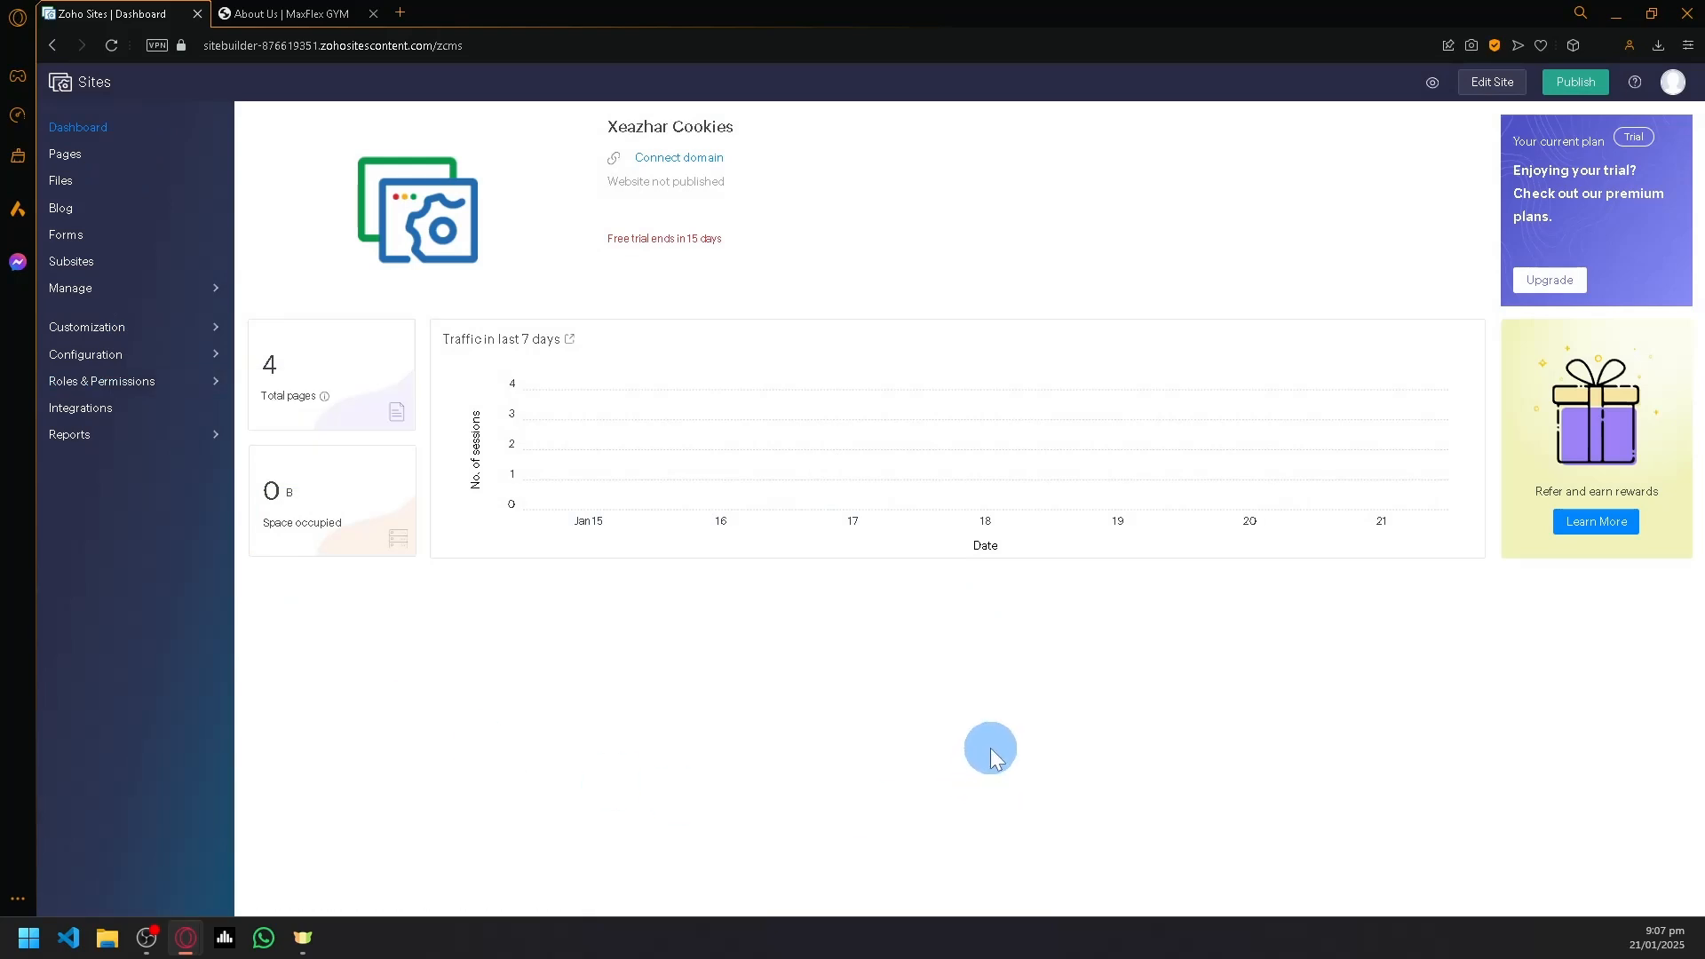
- Examine the site's Pages, Files, Blog and Forms management sections
left_click(68, 153)
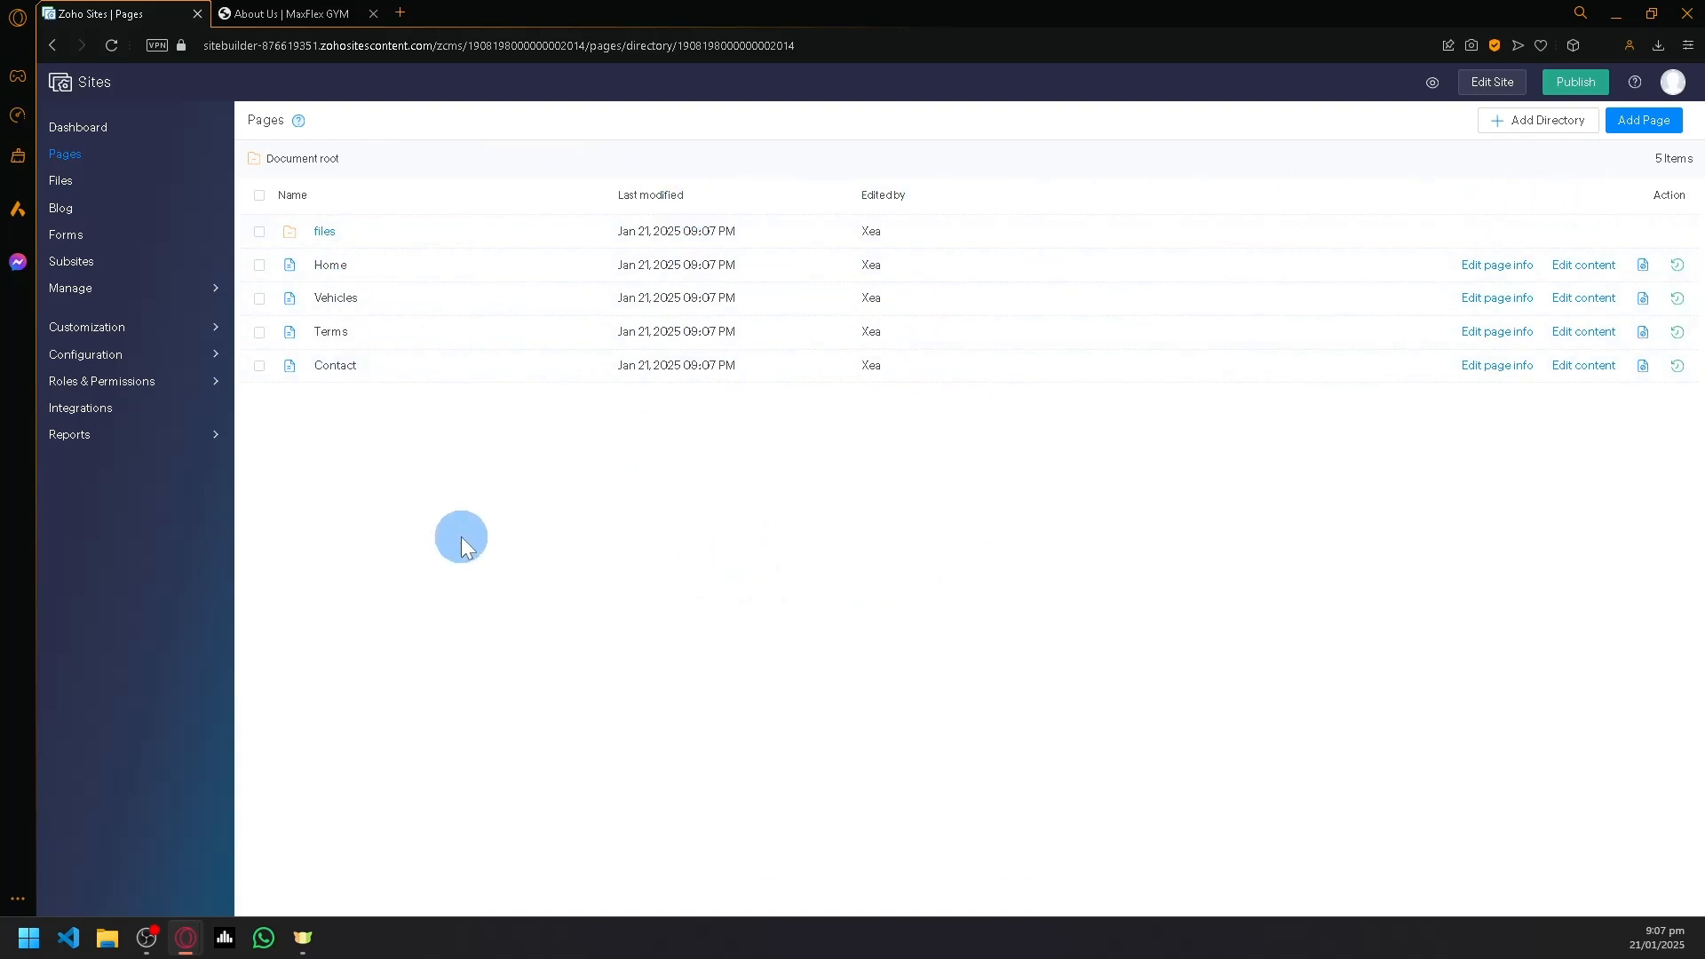
left_click(62, 180)
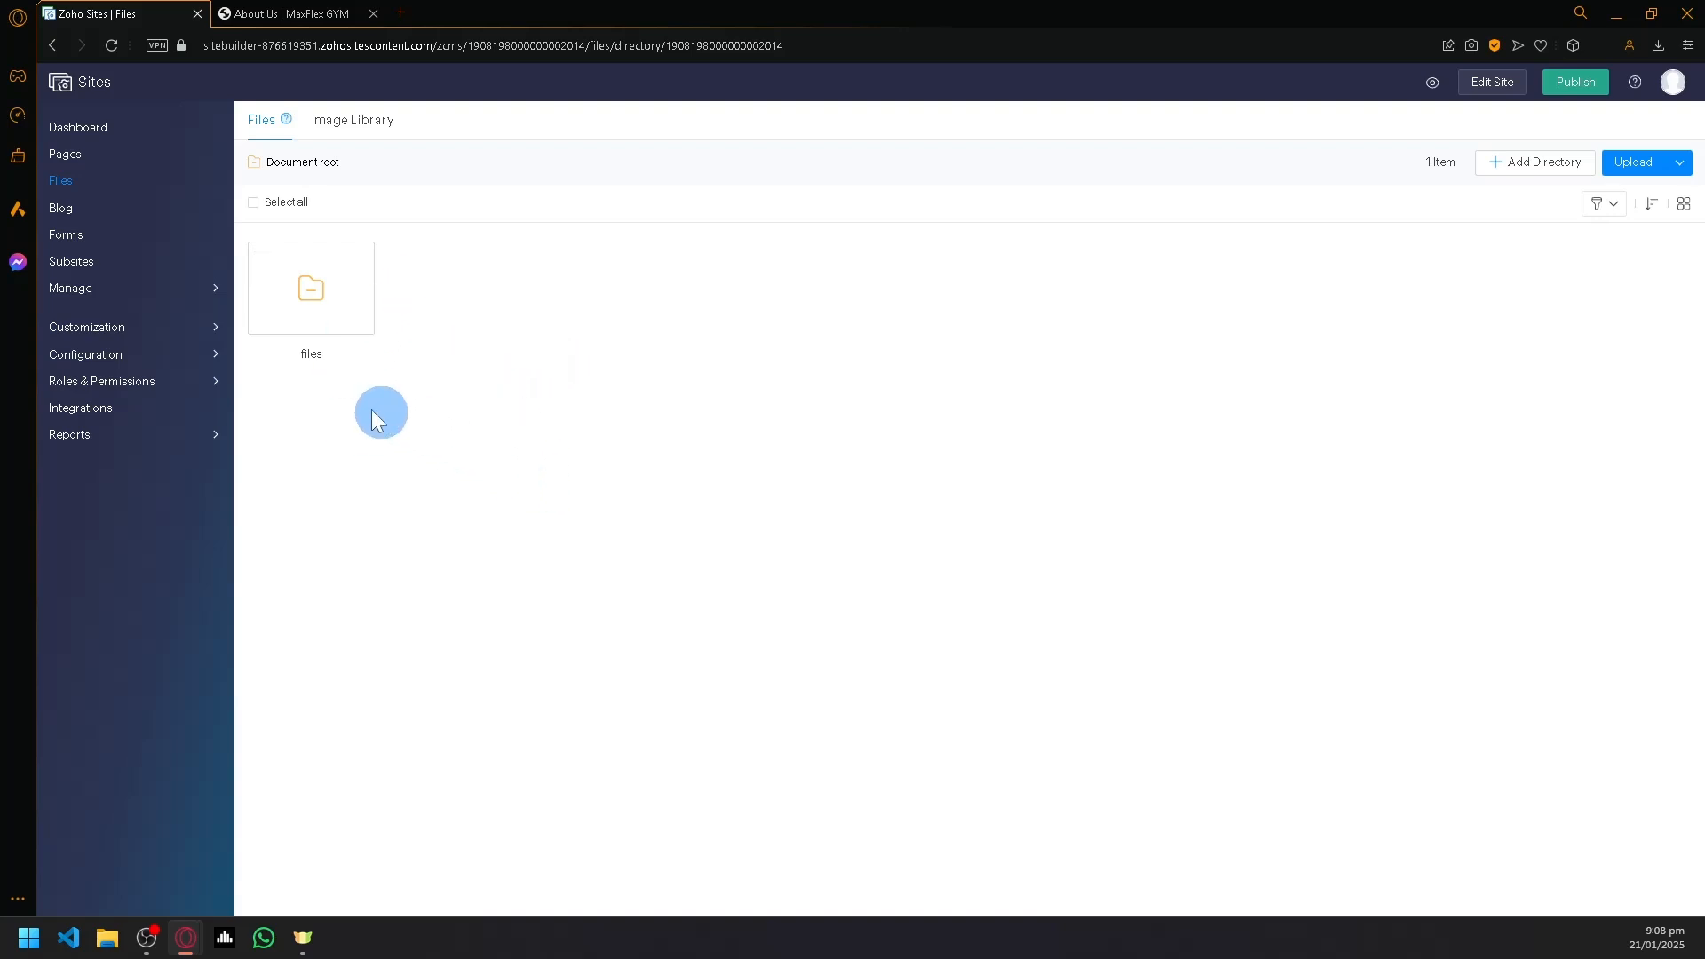
left_click(53, 206)
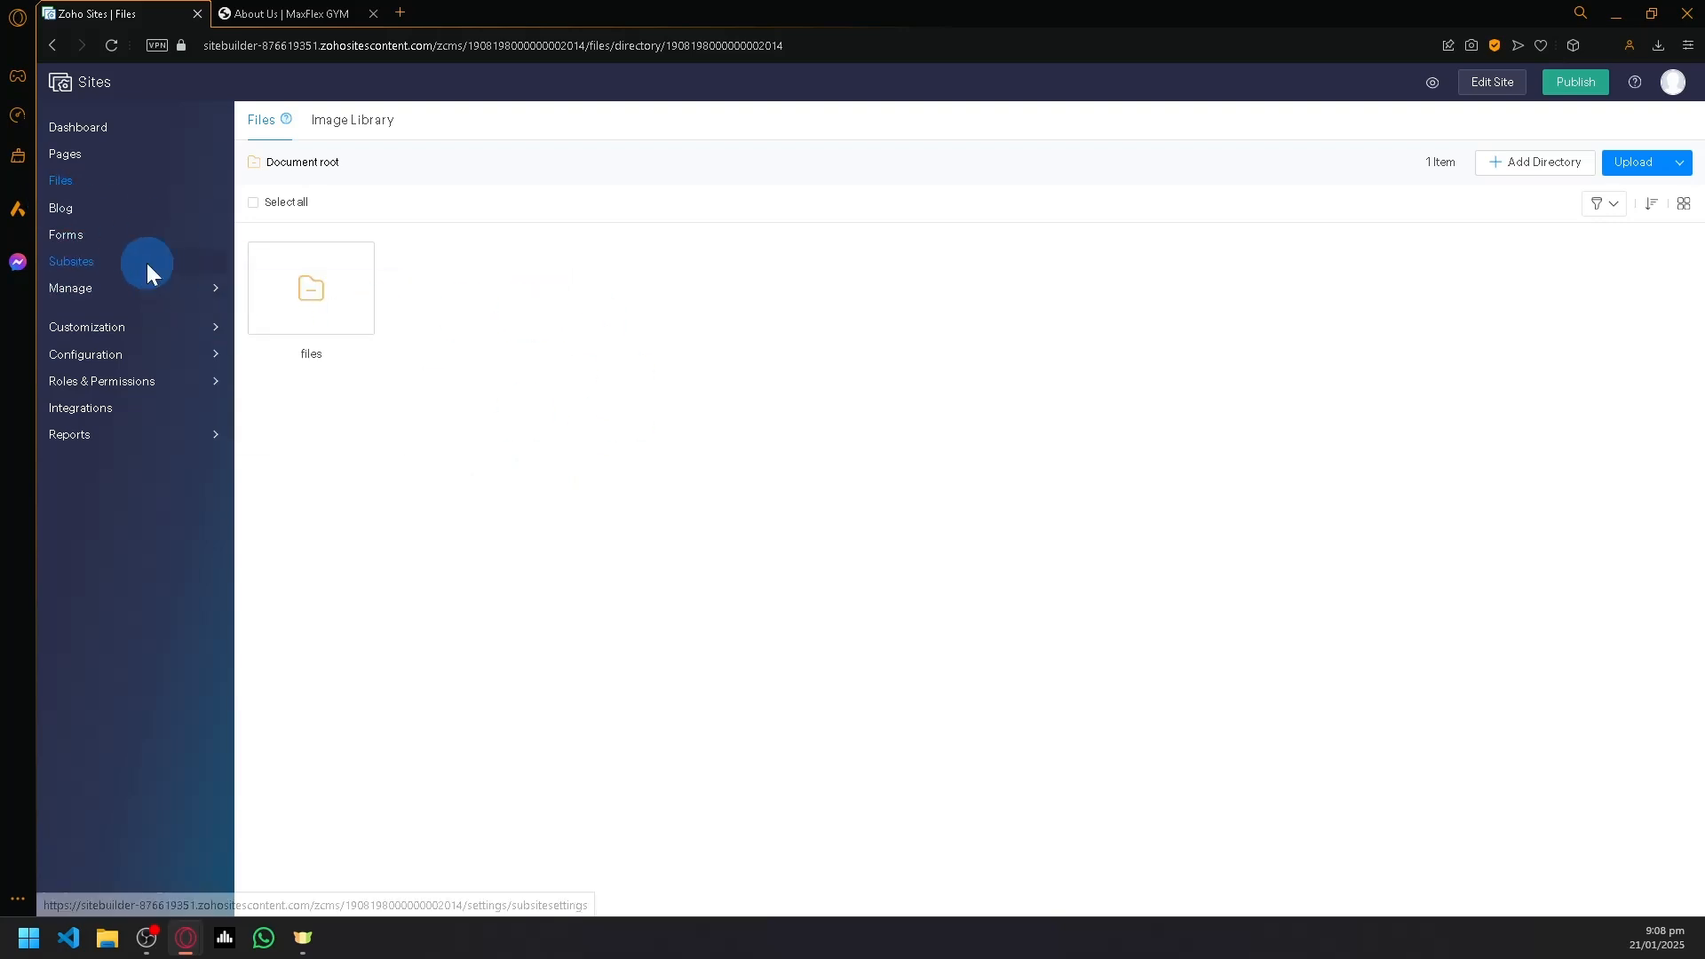
left_click(78, 238)
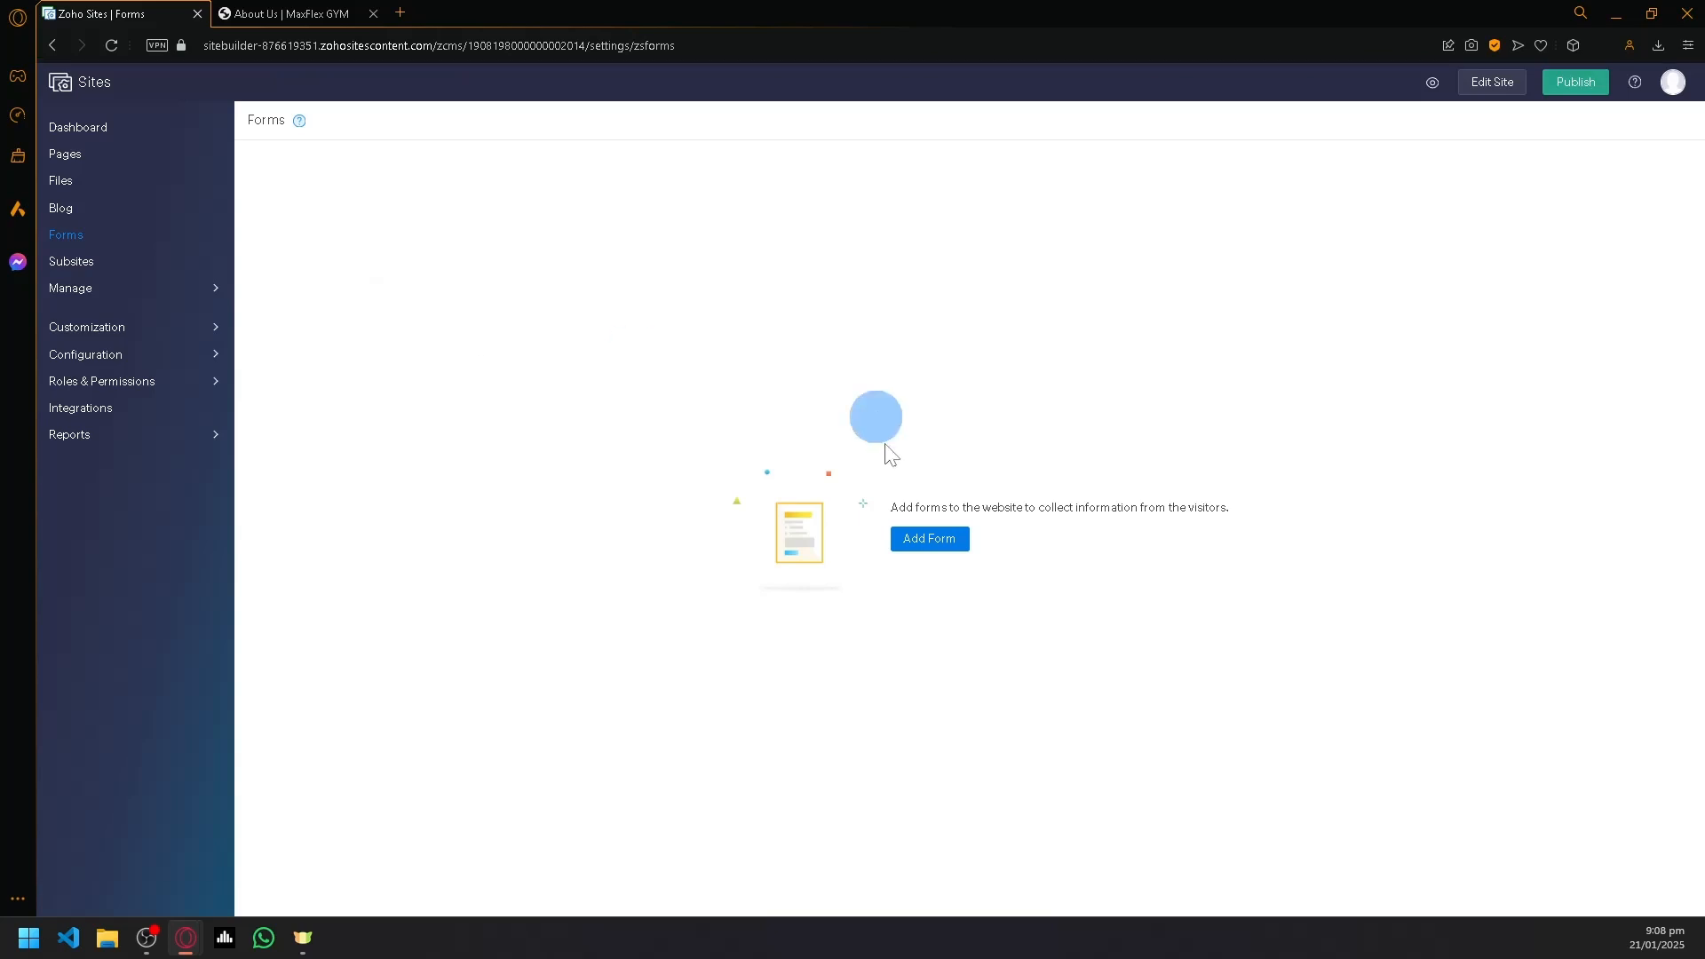
right_click(904, 678)
left_click(696, 558)
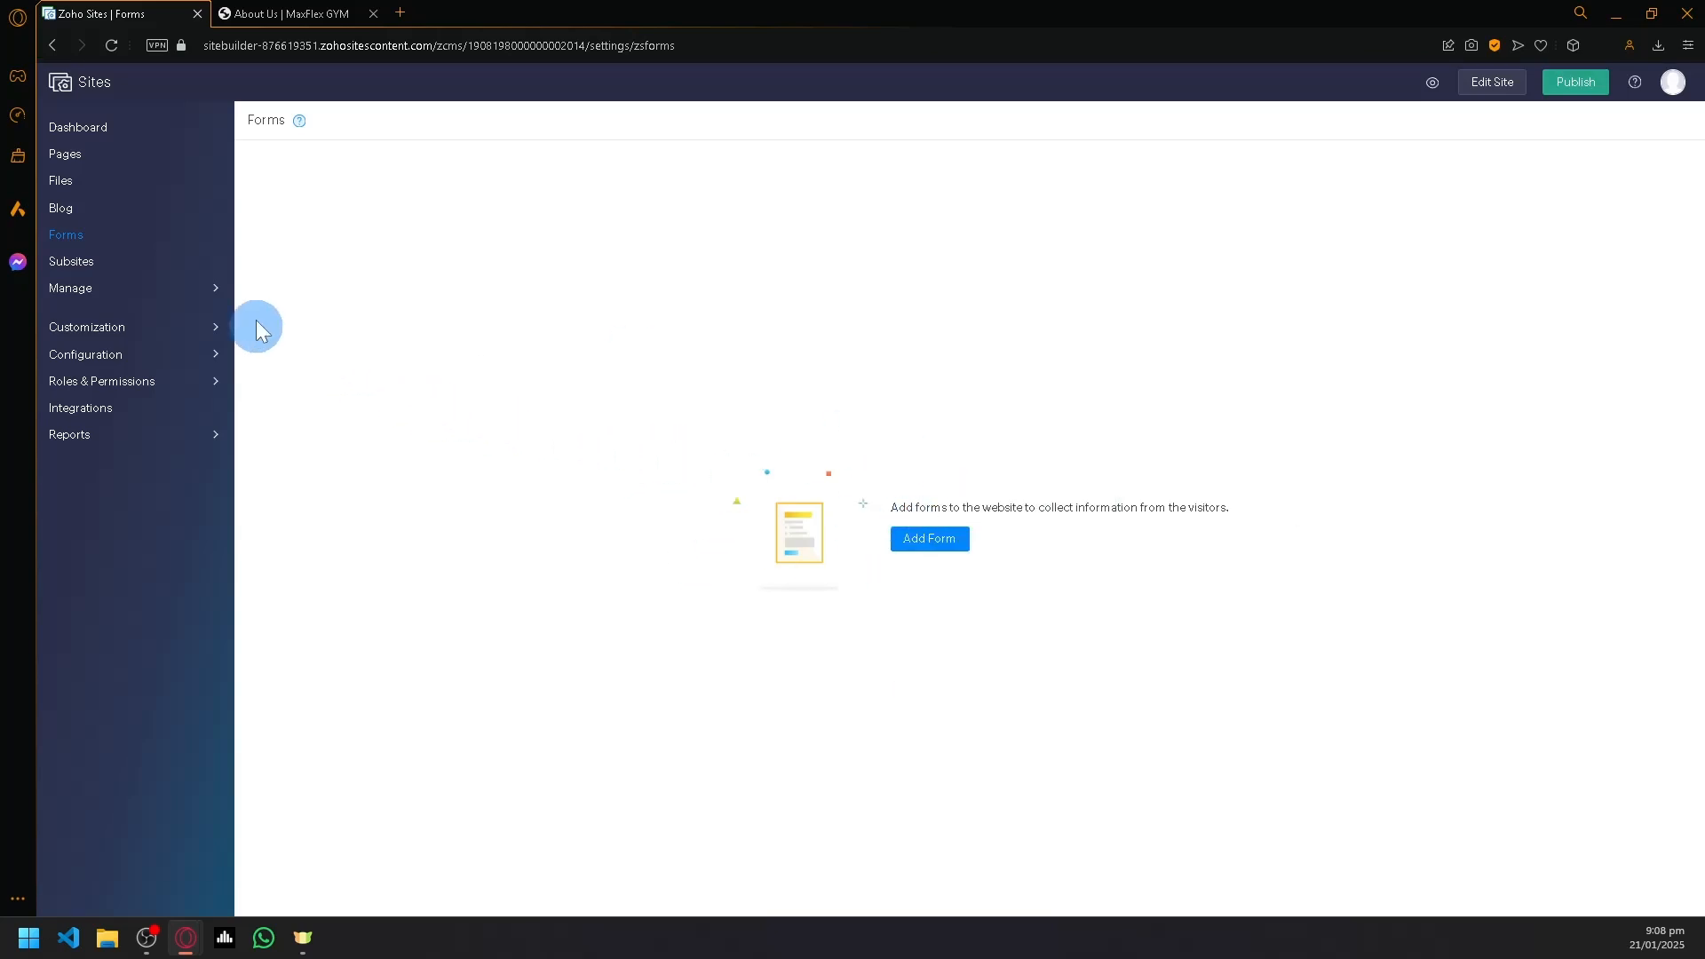
left_click(190, 291)
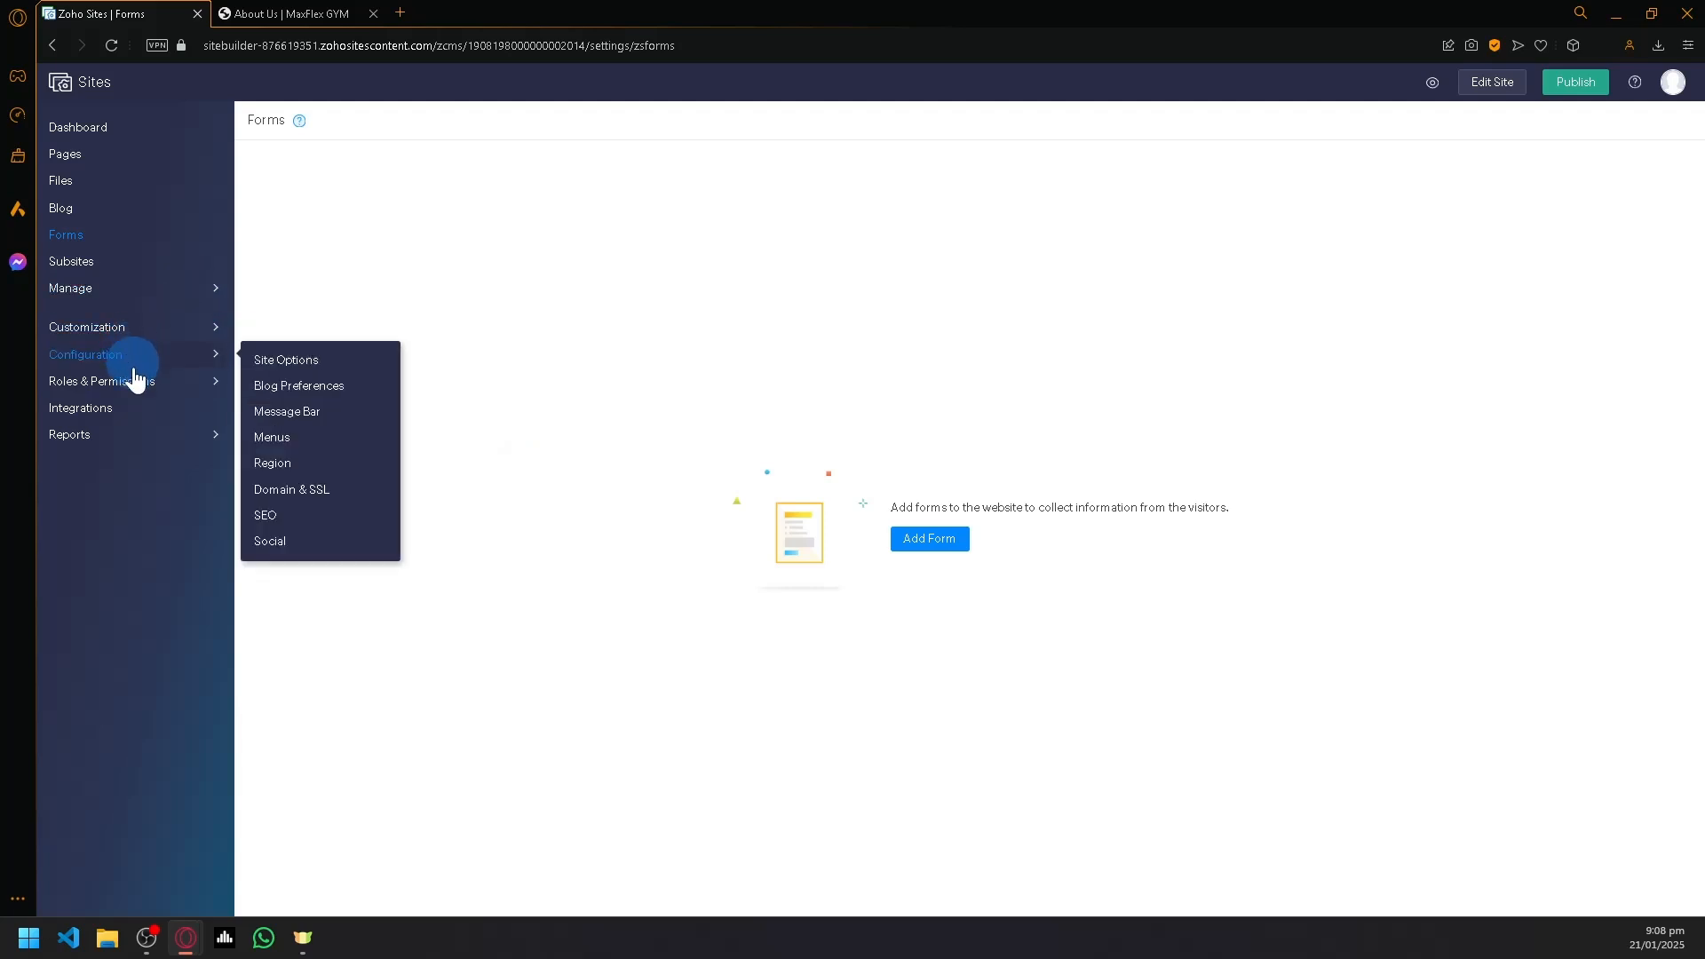
- Return to the site dashboard and open the site in the editor, dismissing the building blocks guide
left_click(126, 129)
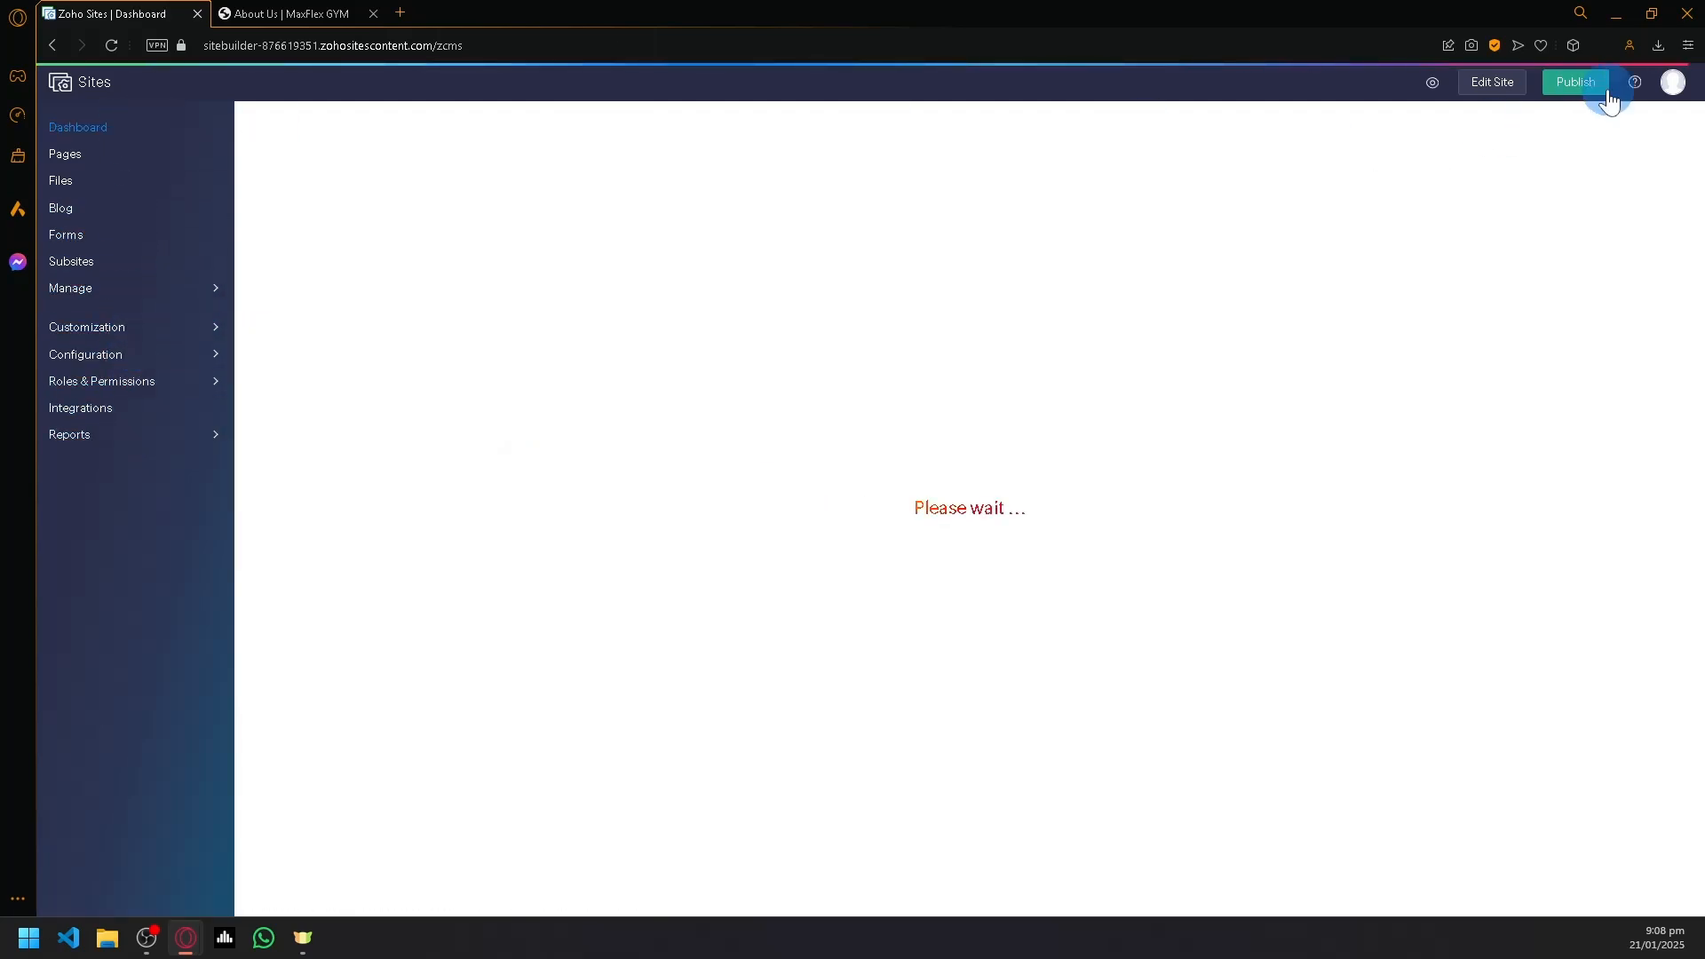
left_click(1514, 92)
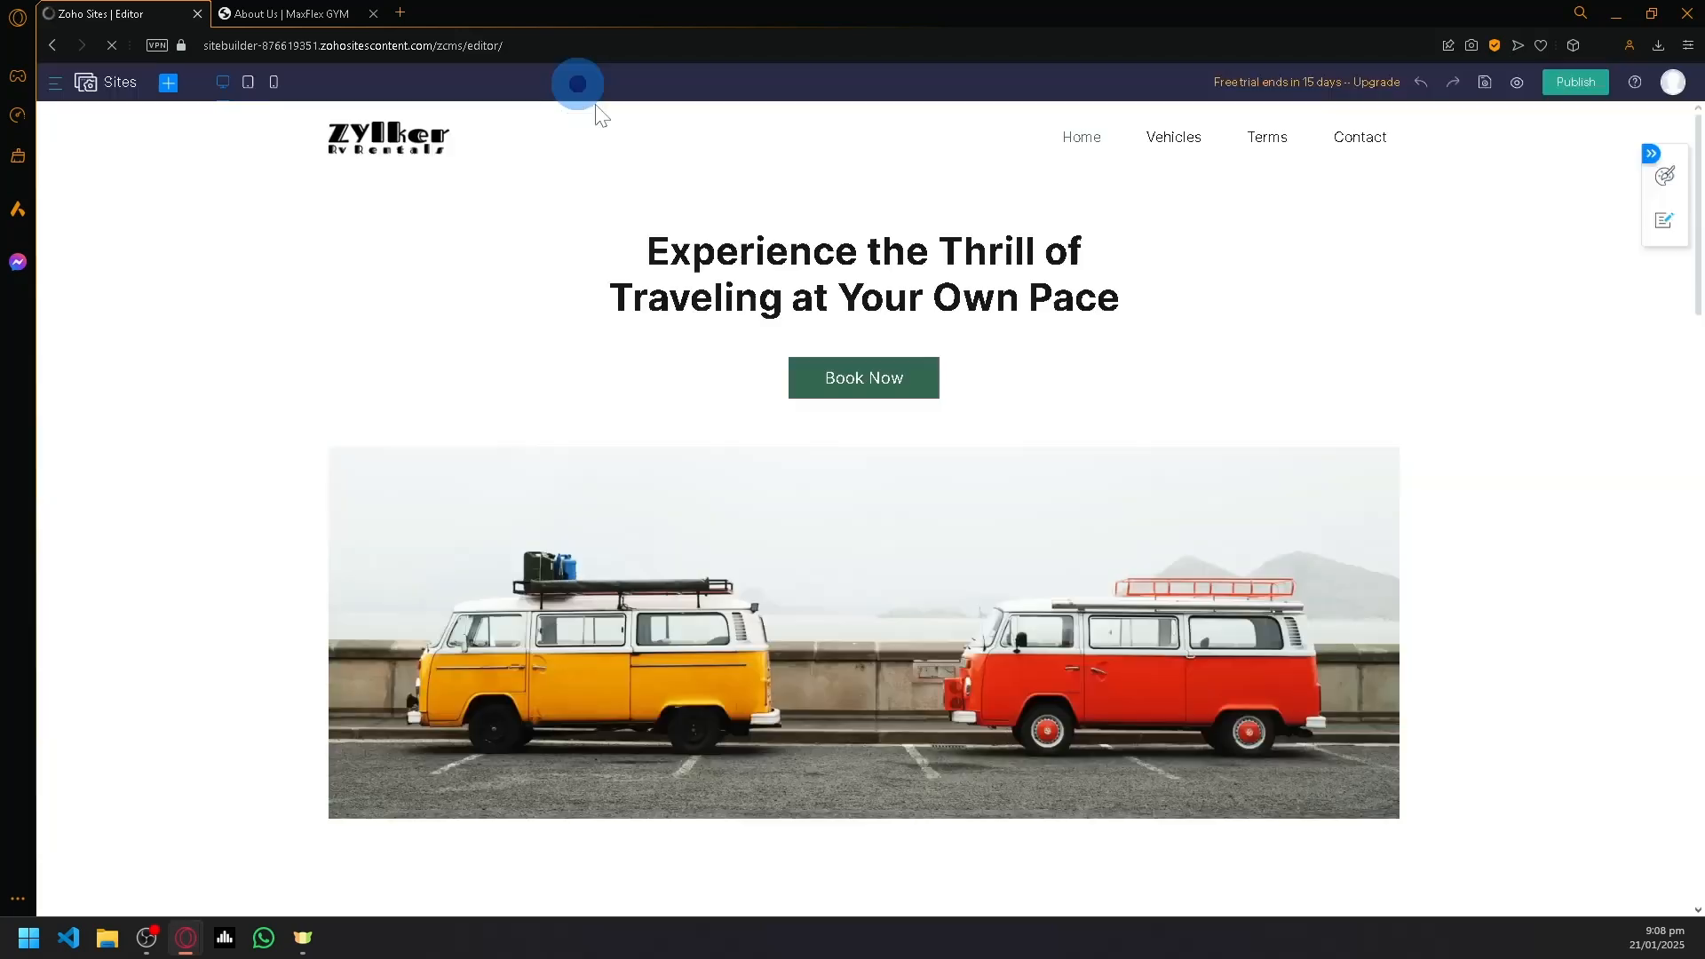
left_click(583, 91)
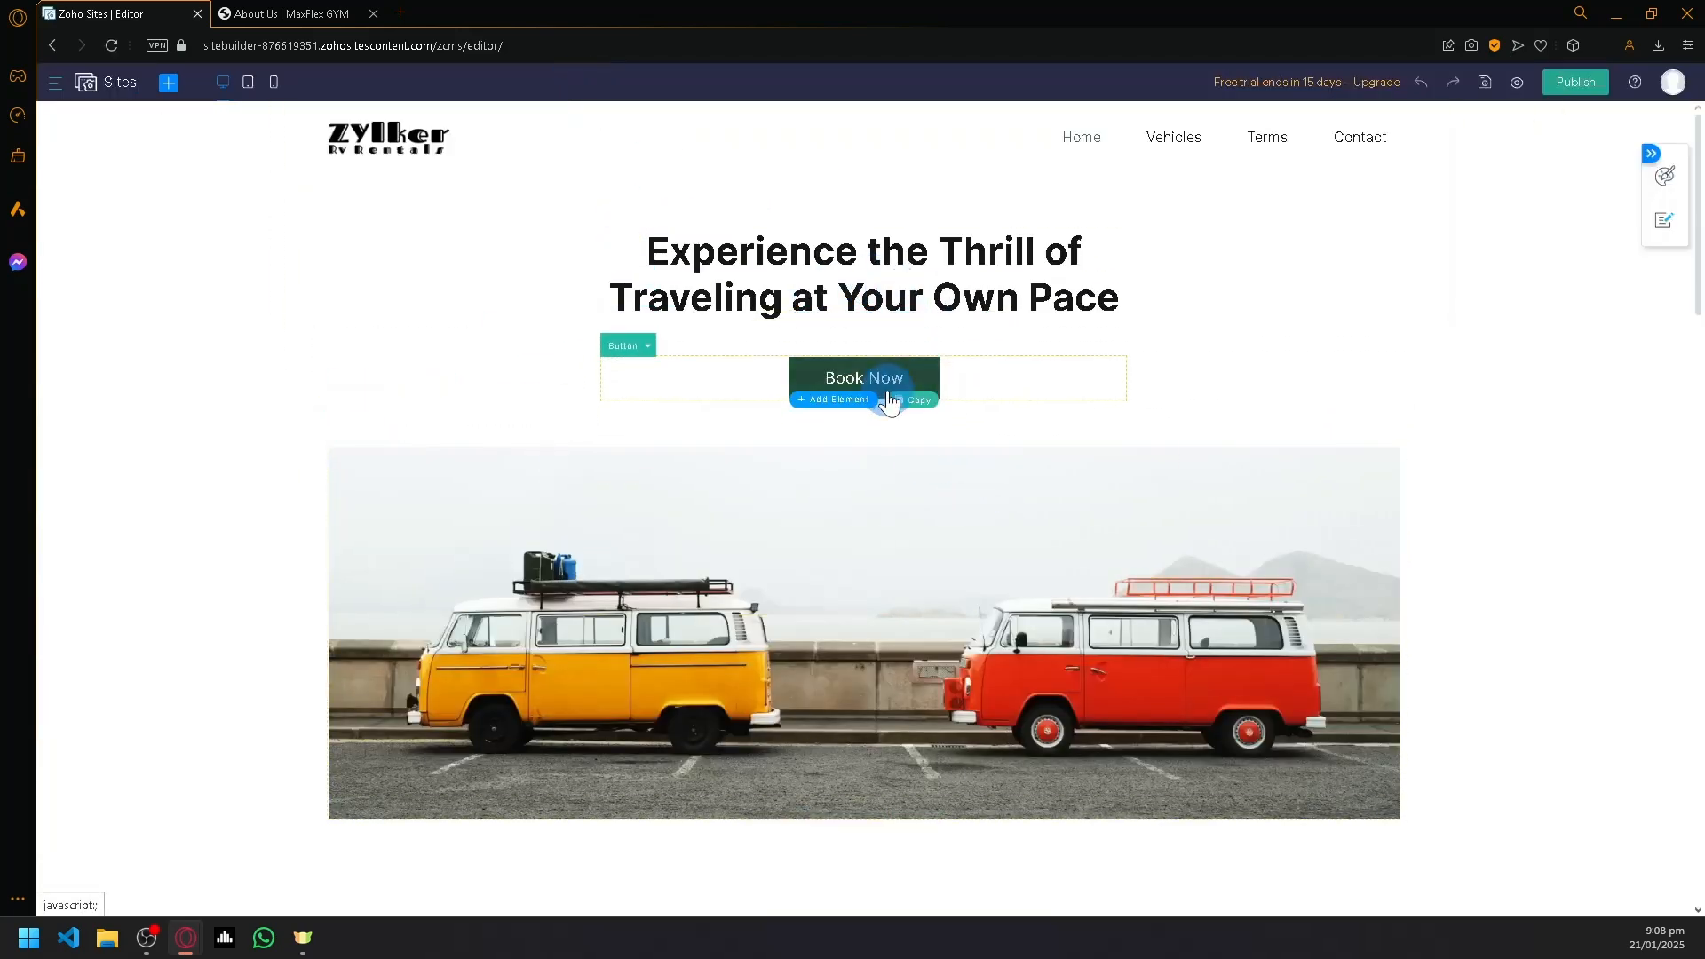
- Open the "Begin Your Epic Adventure" heading on the home page for text editing and select its full text
scroll(1081, 610, "down", 5)
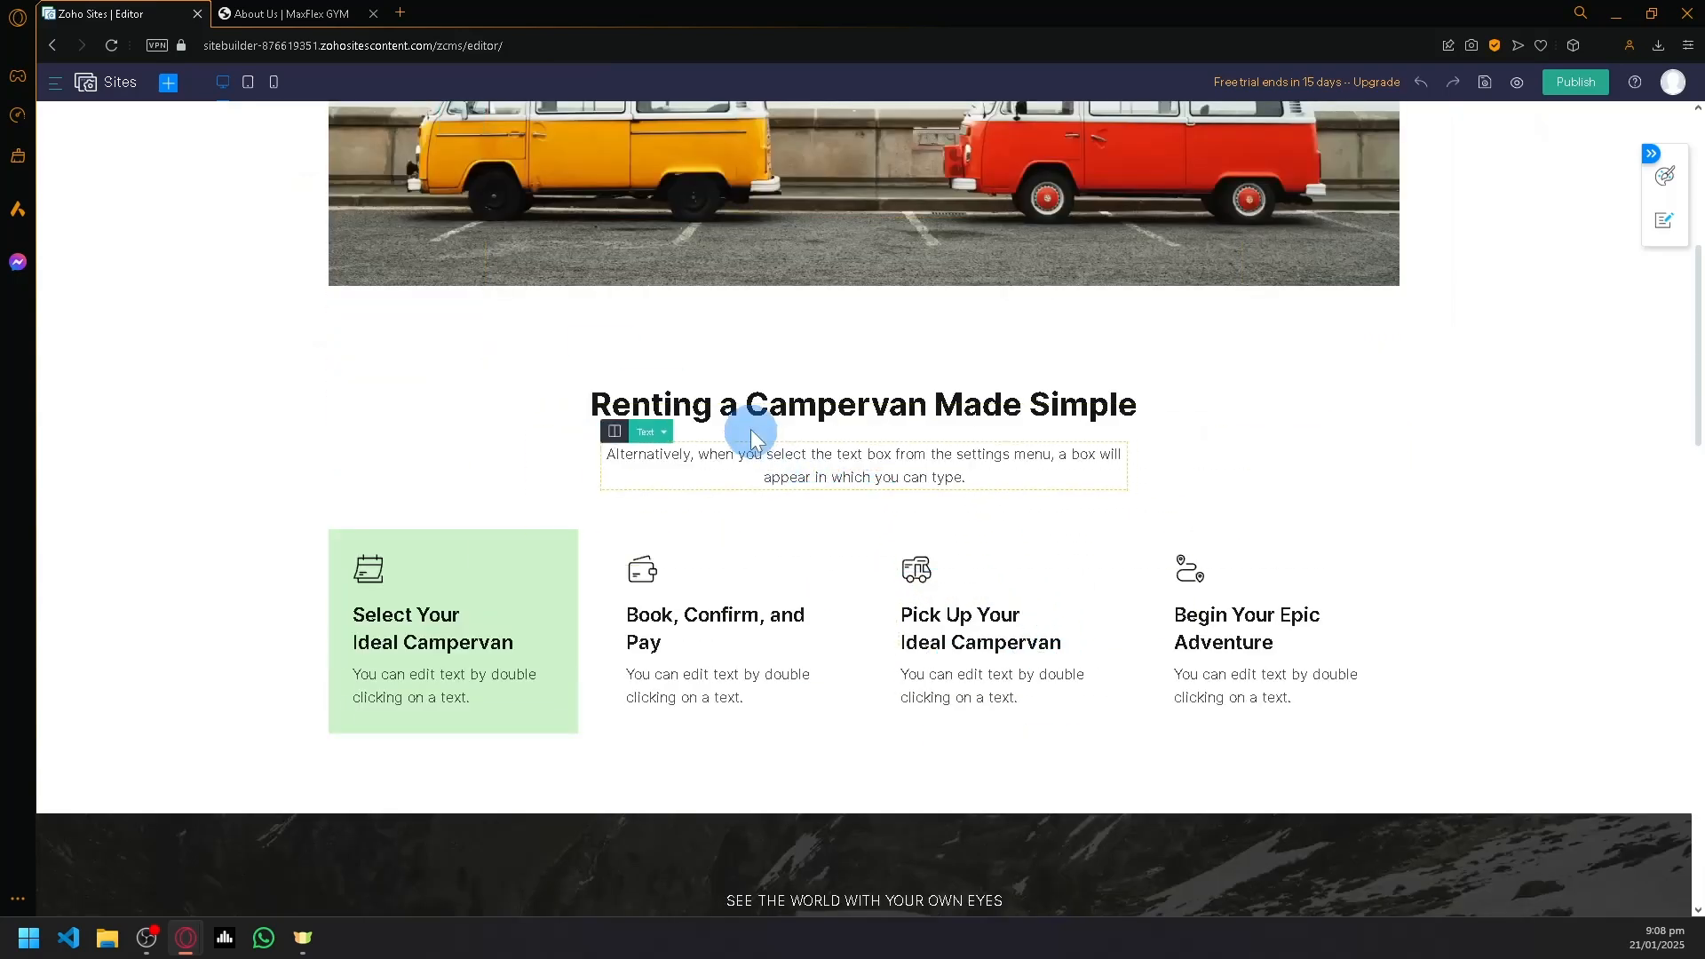
scroll(749, 428, "up", 5)
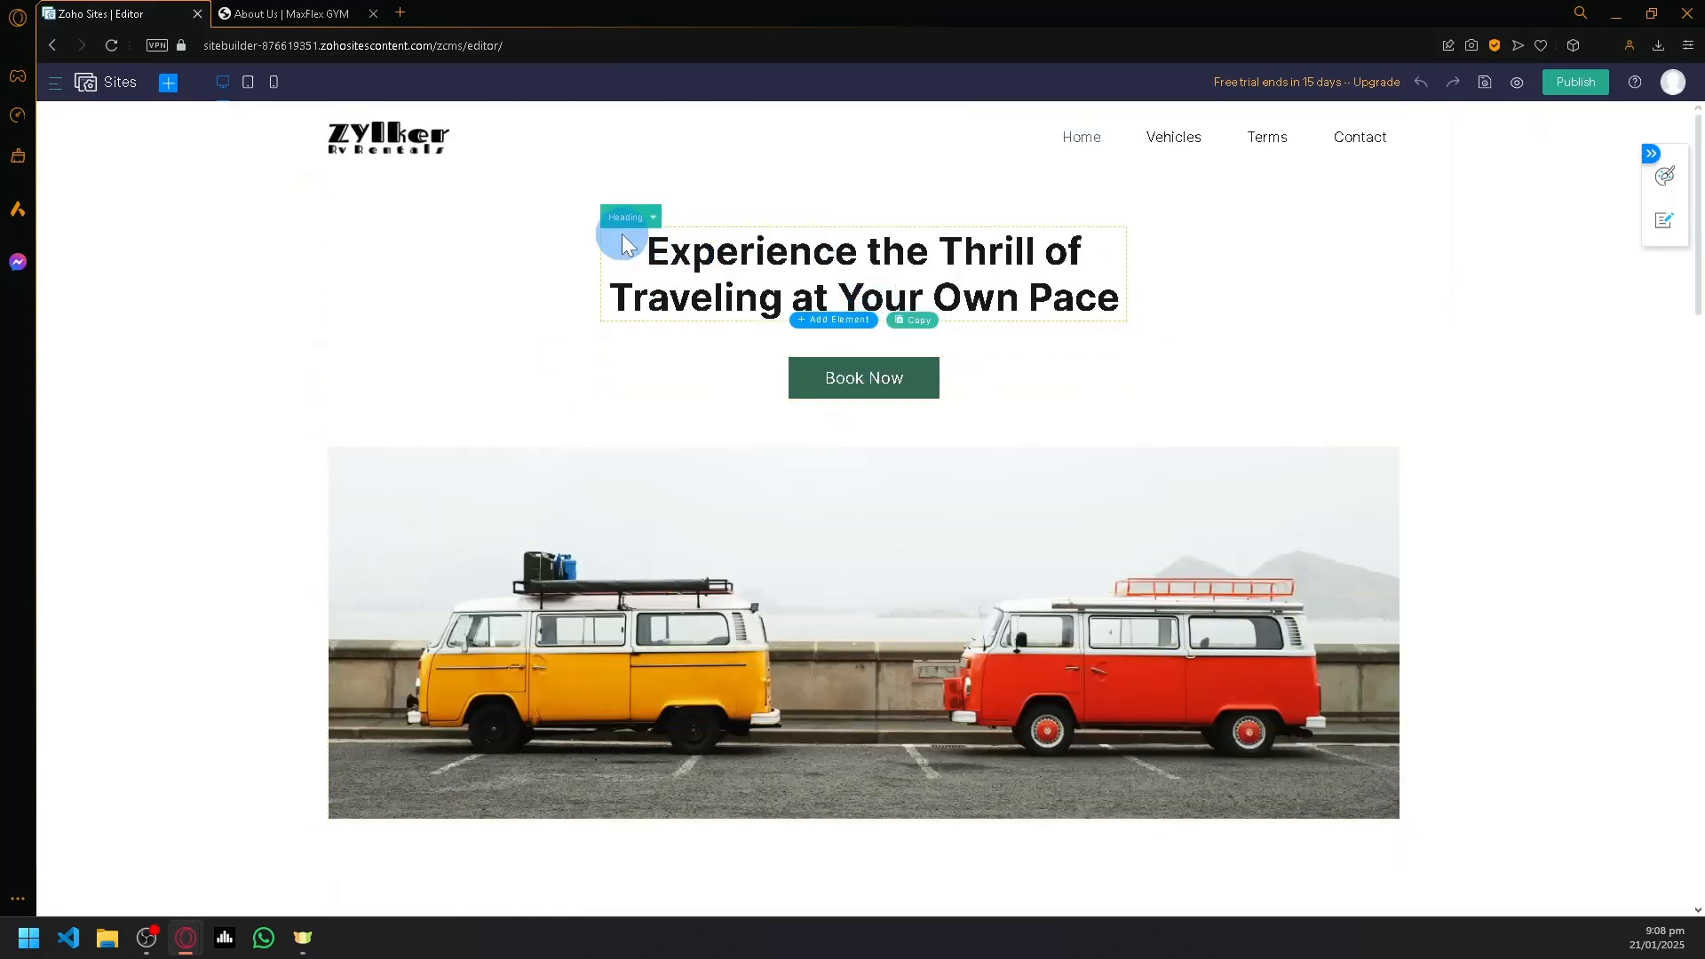
scroll(664, 525, "down", 4)
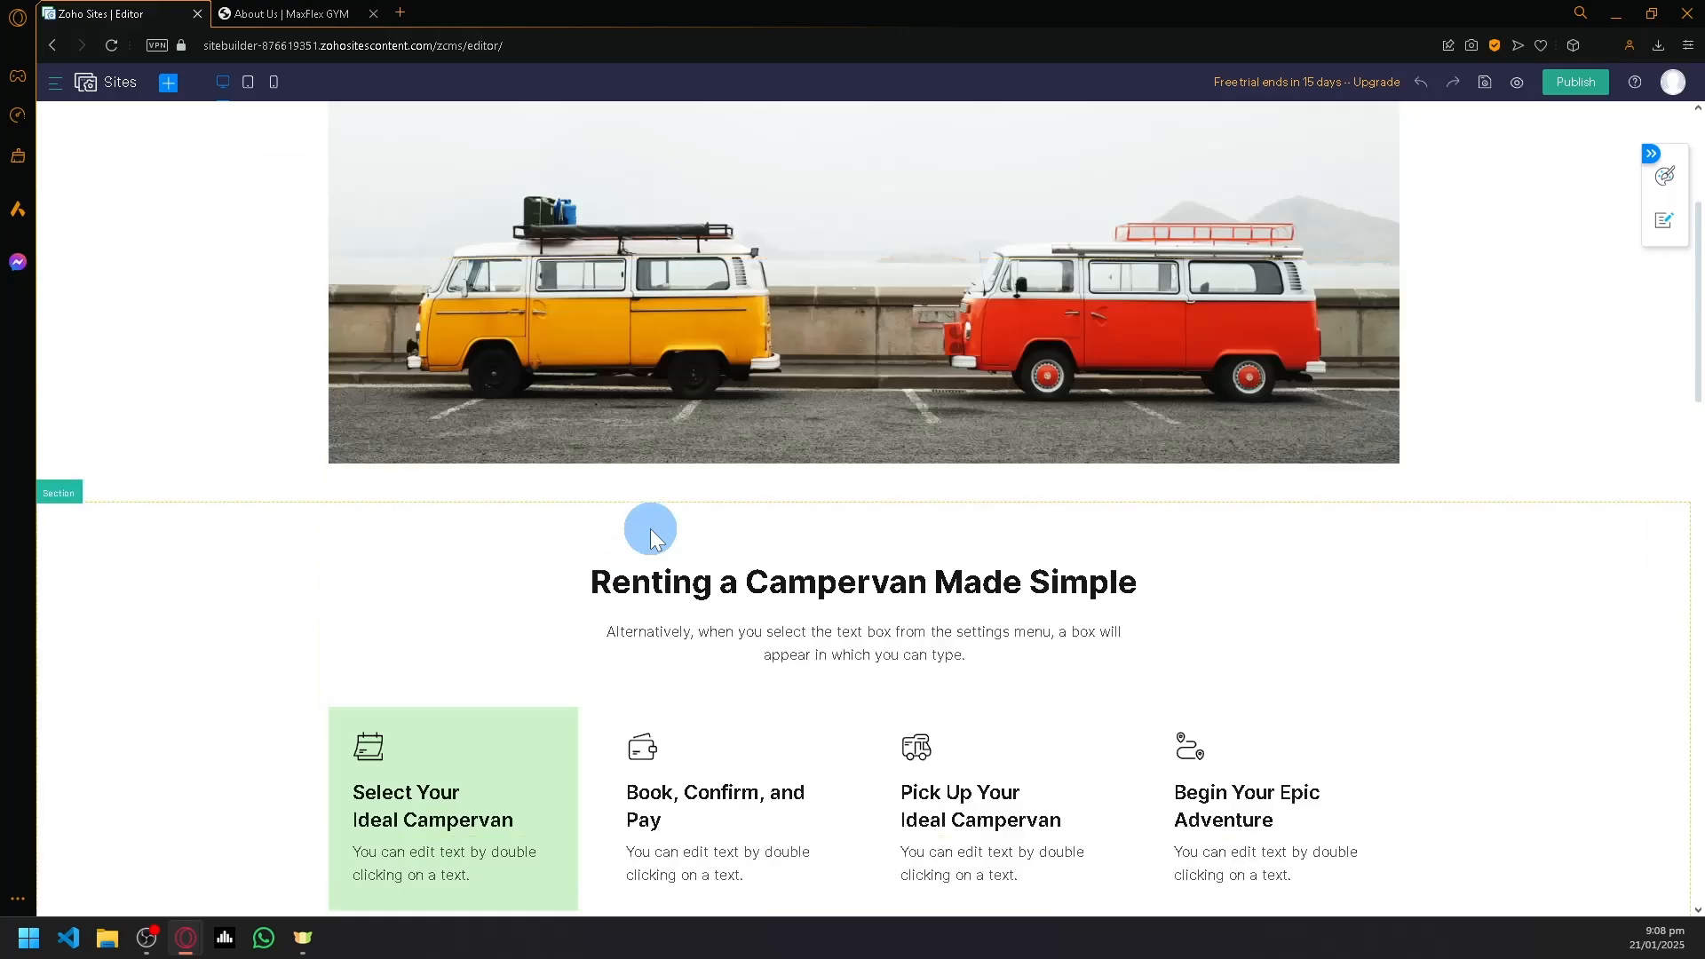
scroll(728, 604, "down", 6)
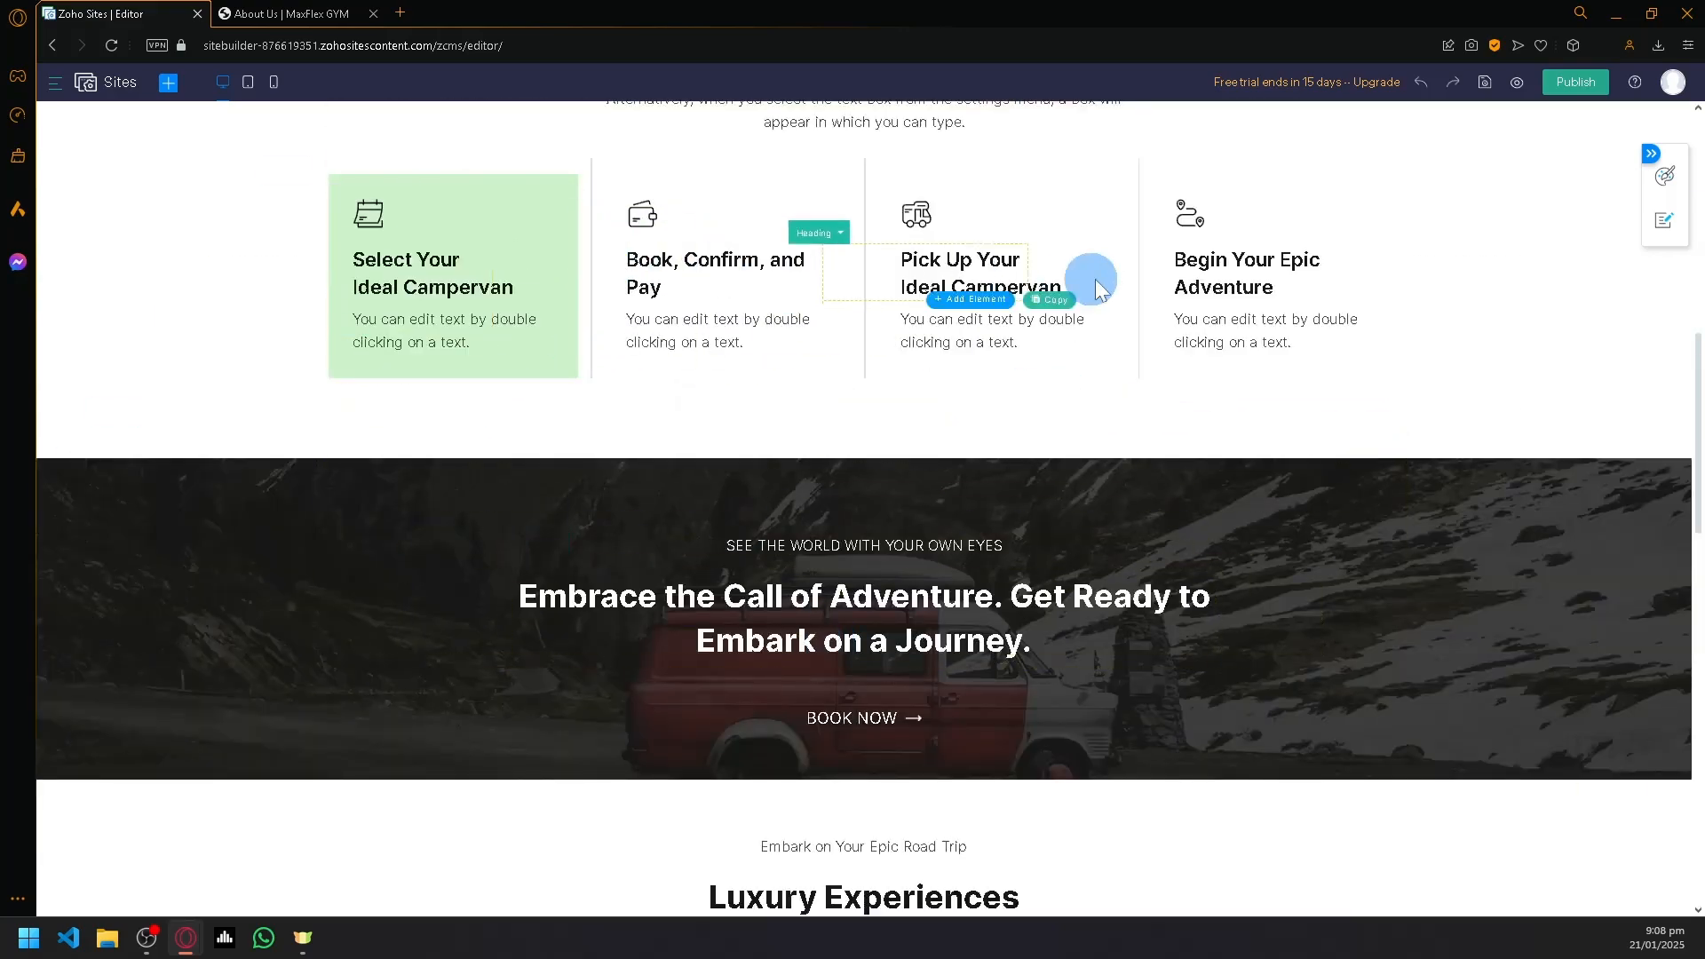
scroll(1256, 276, "up", 8)
scroll(1115, 473, "down", 8)
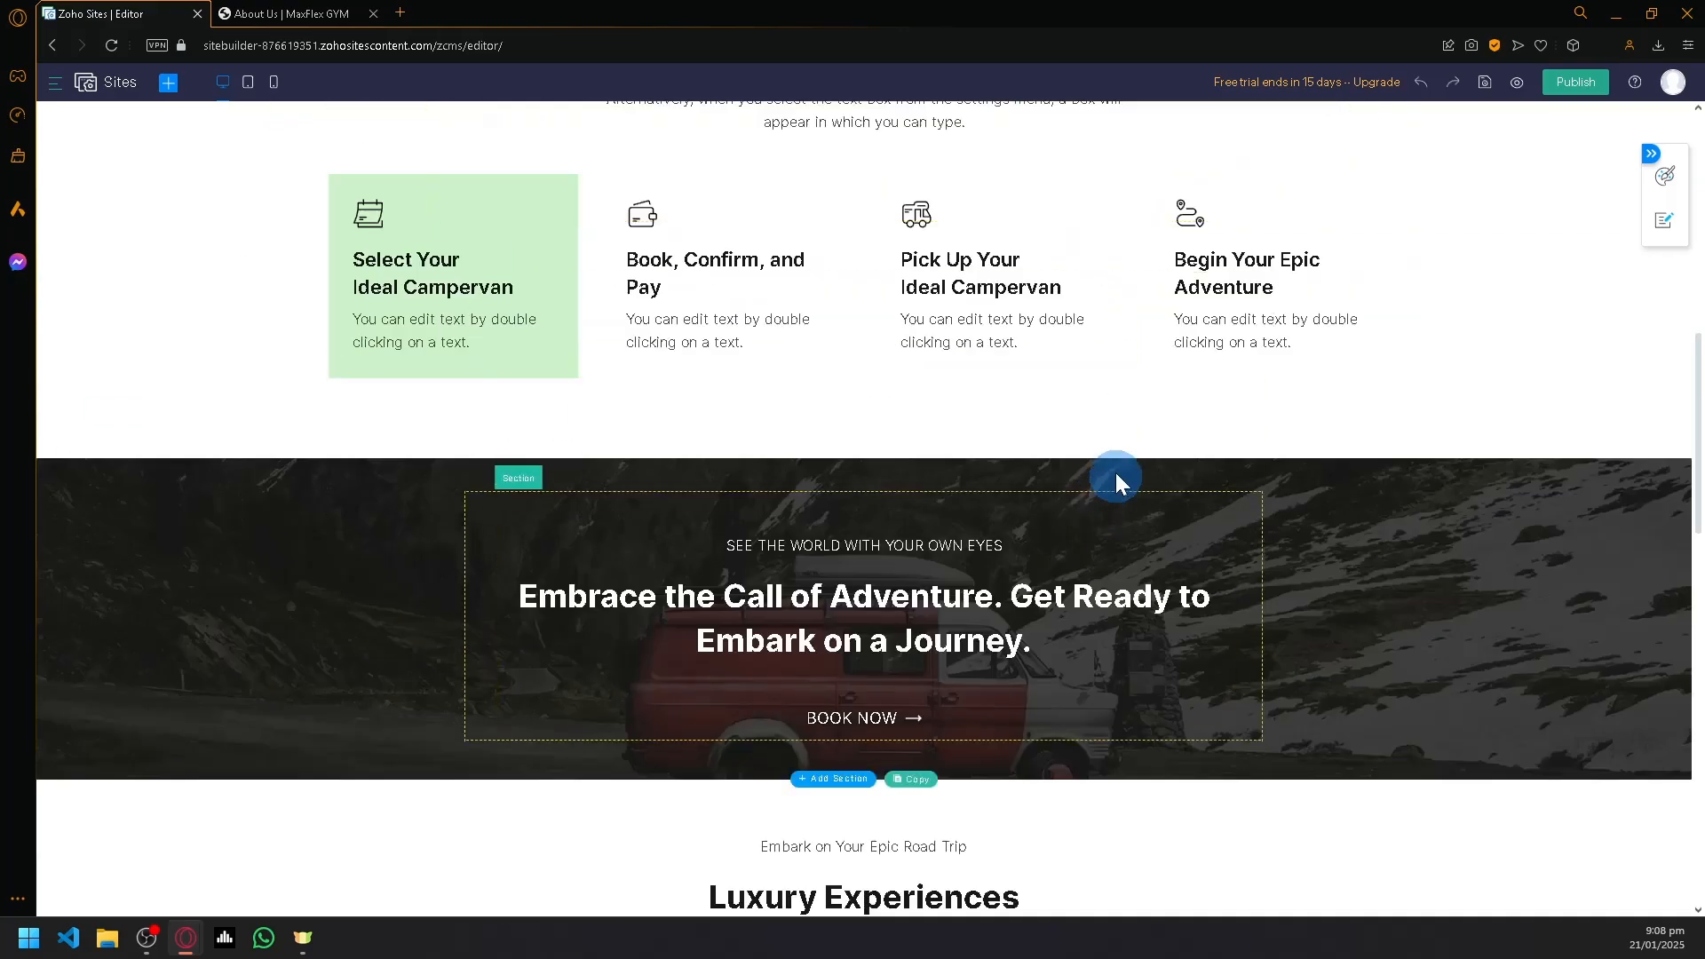
double_click(1243, 271)
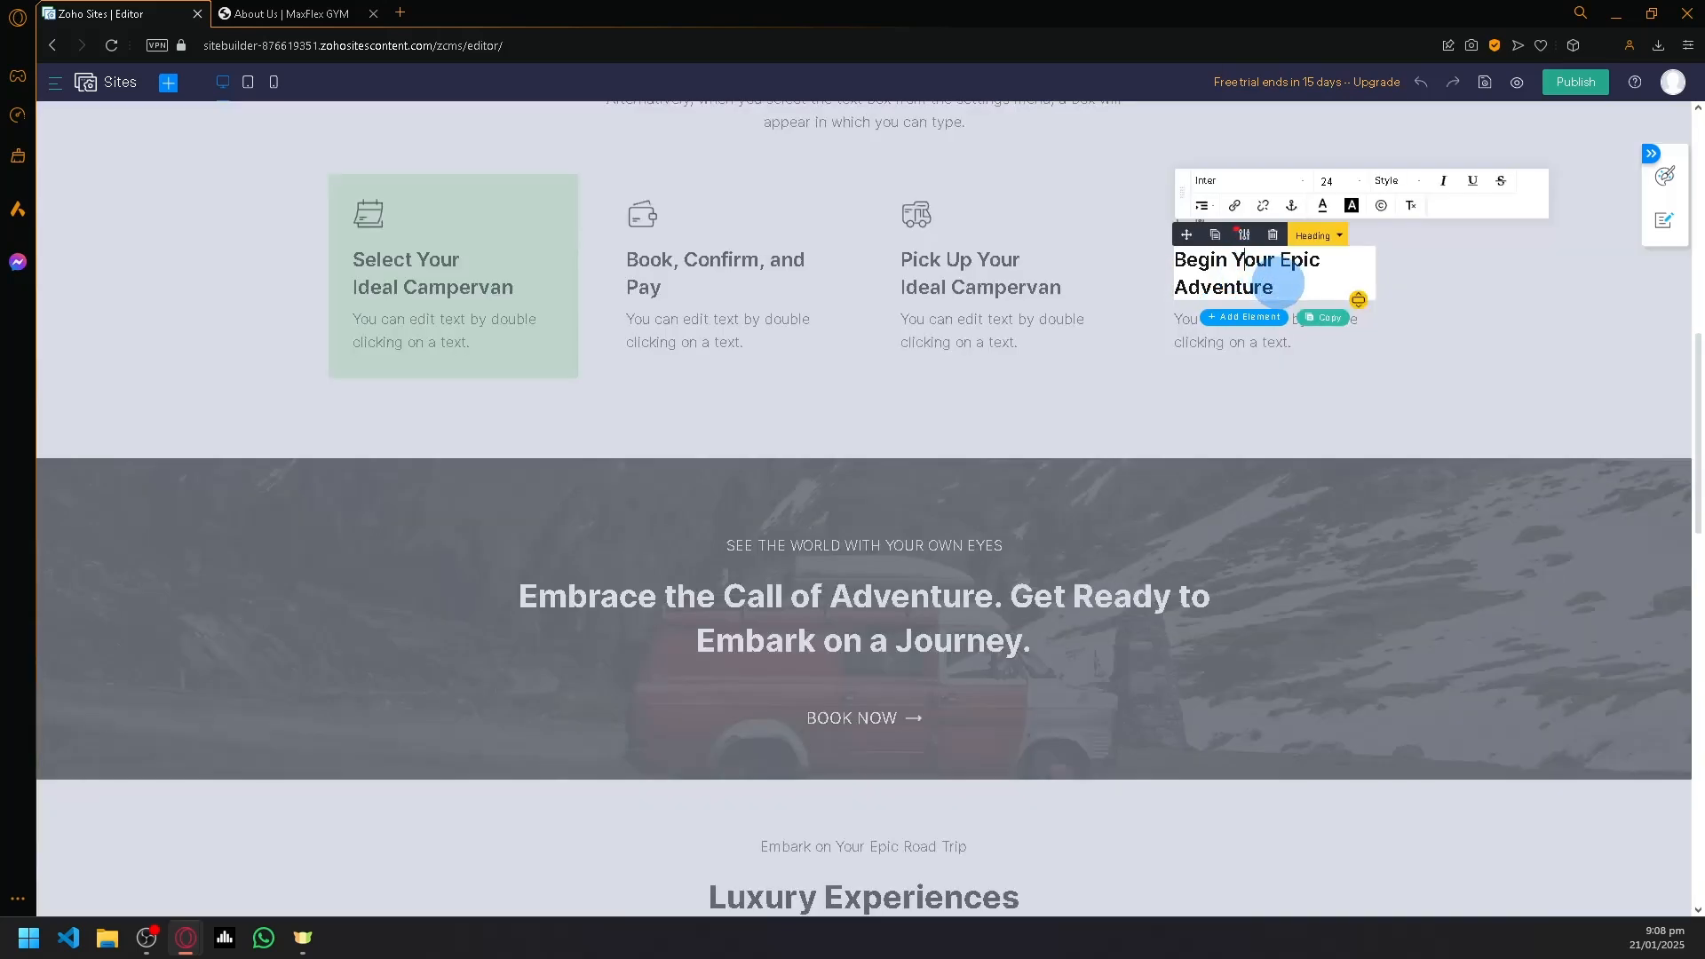
left_click_drag(1294, 285, 1181, 257)
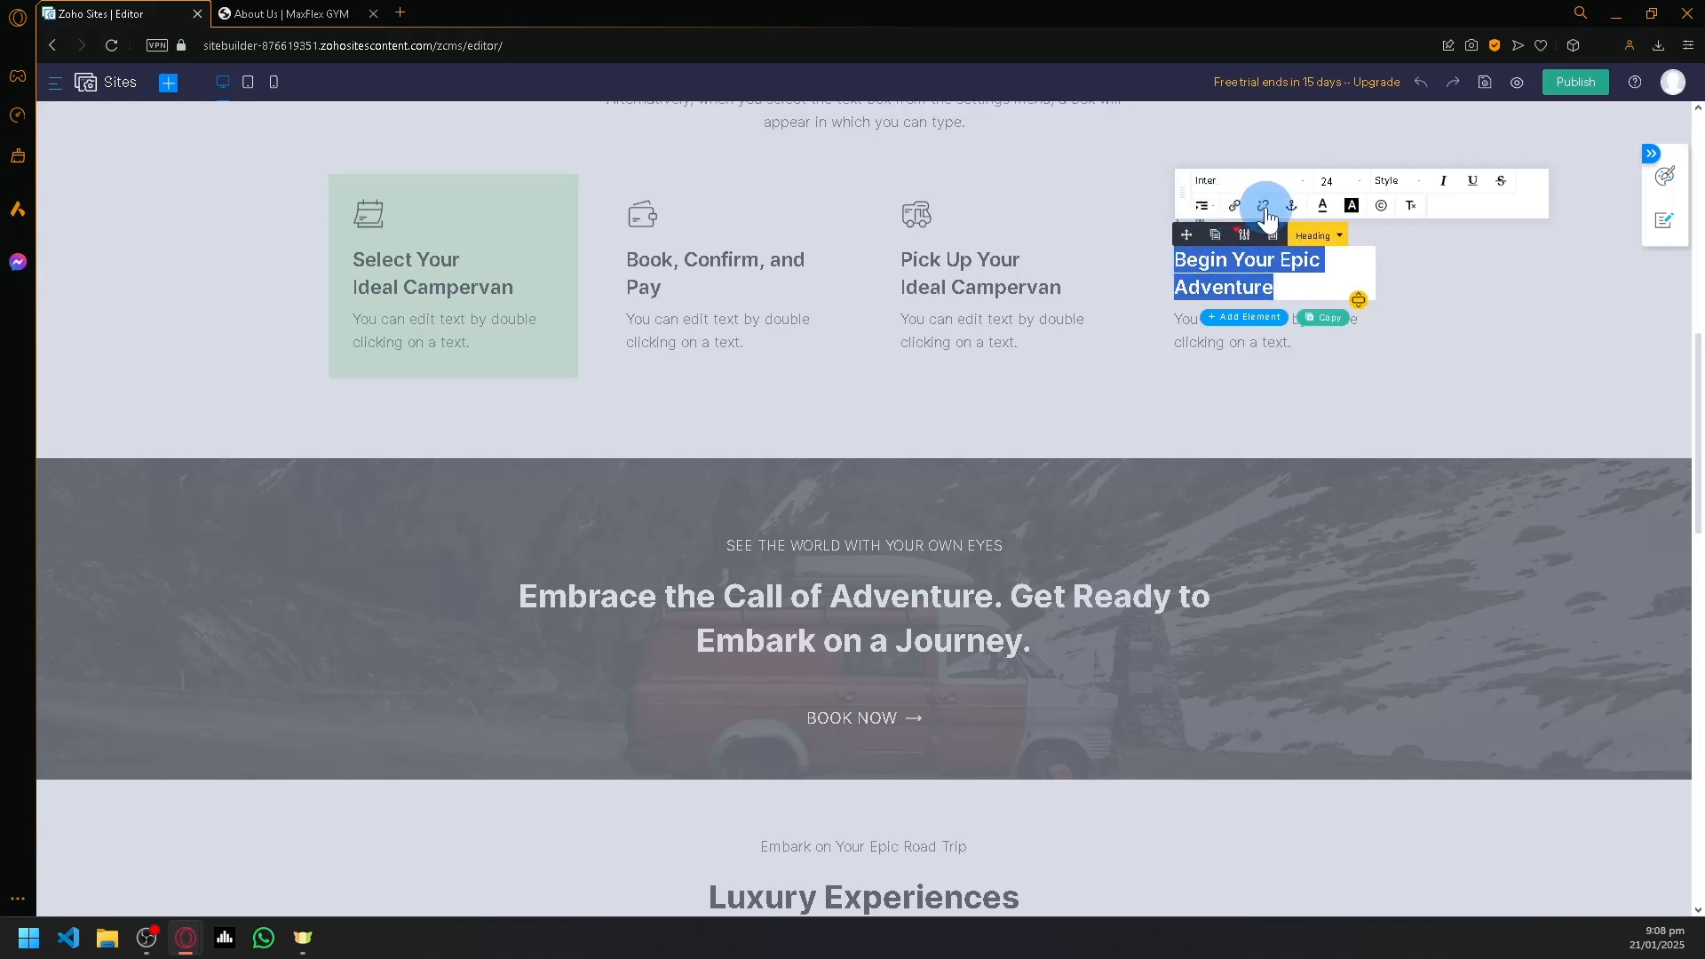
left_click(1506, 291)
- Open the settings of the box containing "Begin Your Epic Adventure" and close them again
left_click(1188, 212)
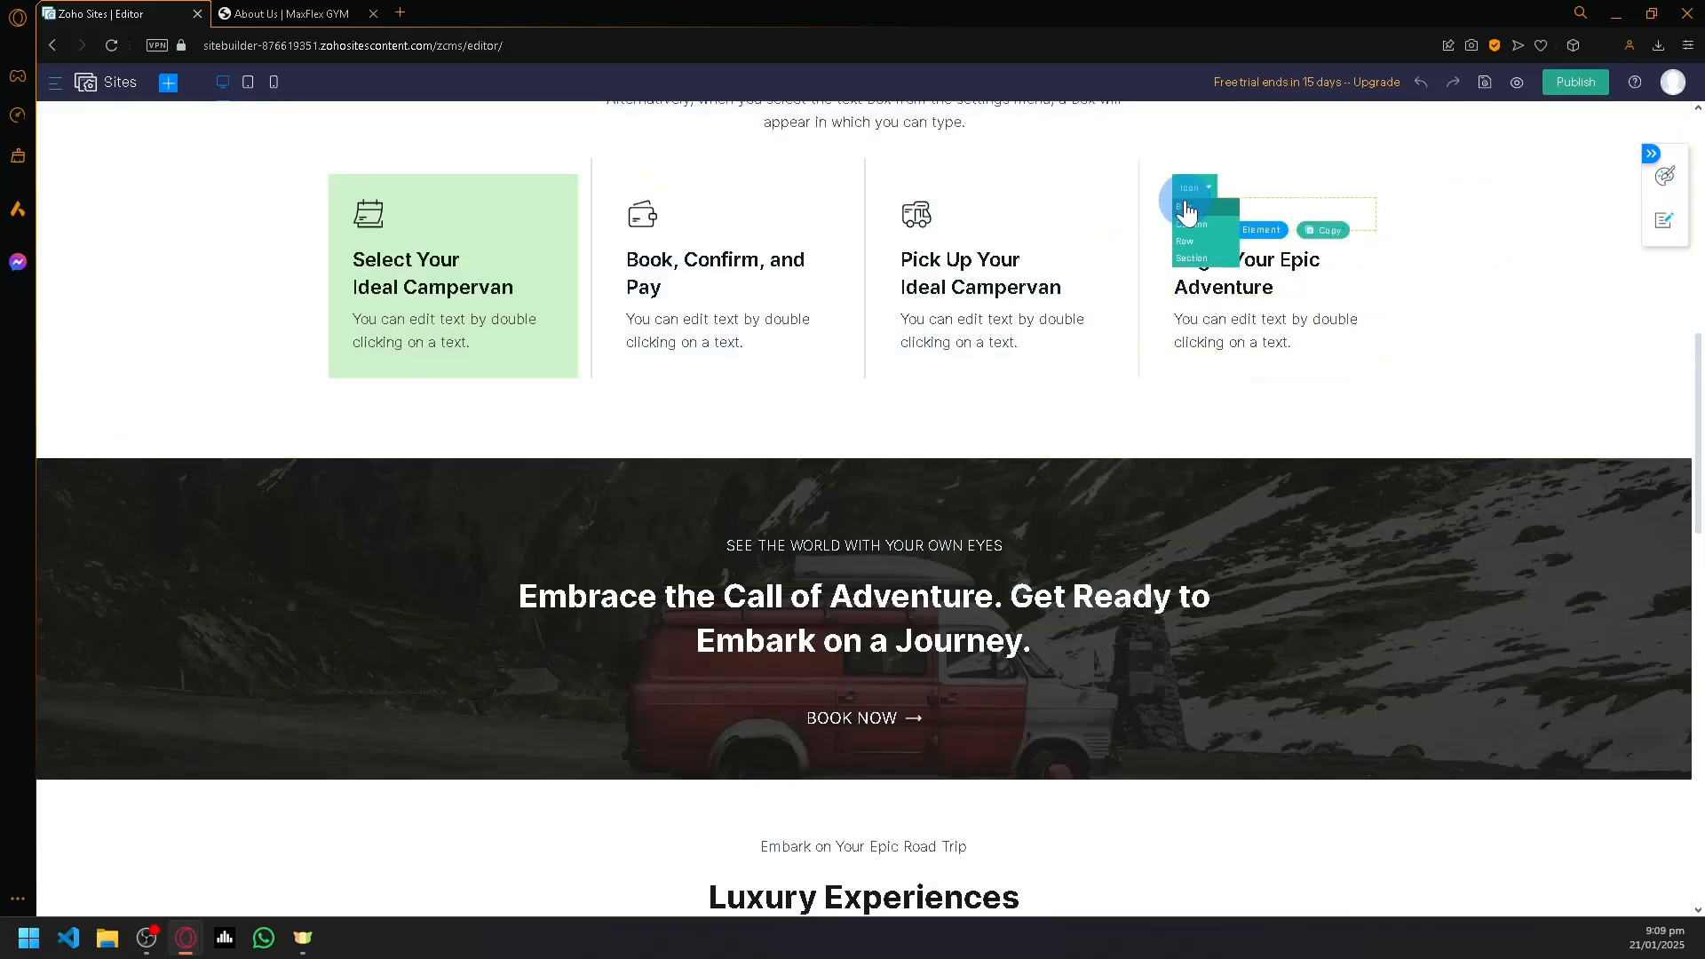
left_click(1186, 207)
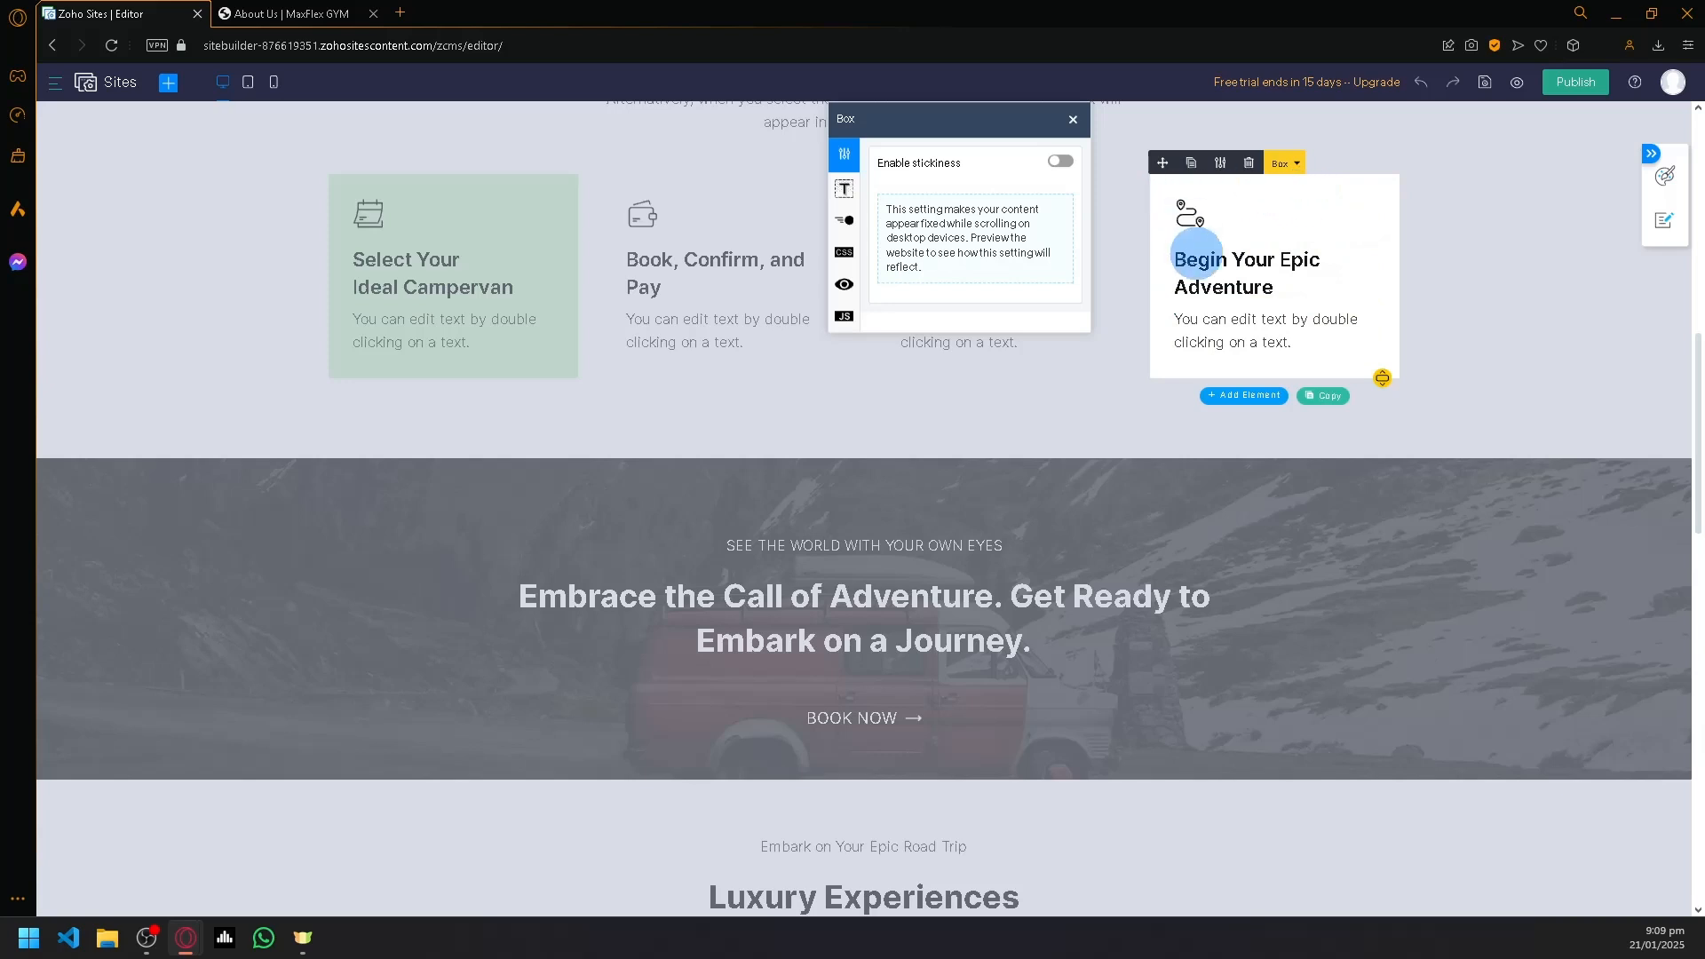
left_click(1173, 243)
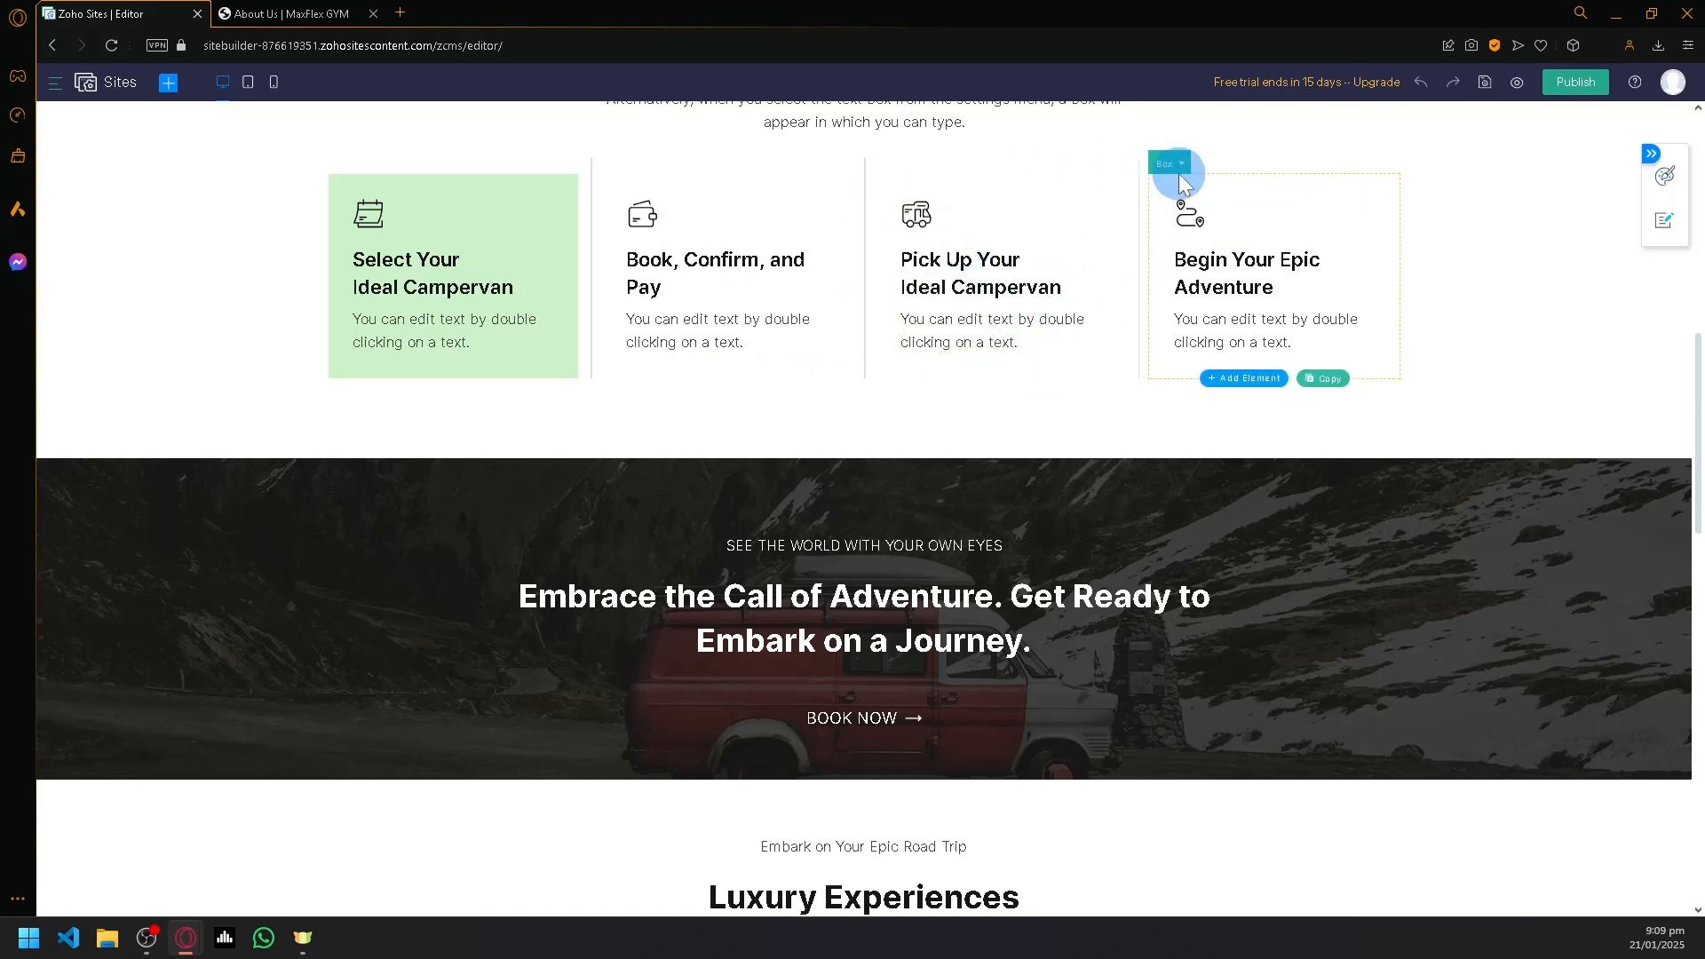
- Try to move the "Begin Your Epic Adventure" box within the campervan rental section
left_click(1179, 173)
left_click_drag(1159, 166, 1314, 376)
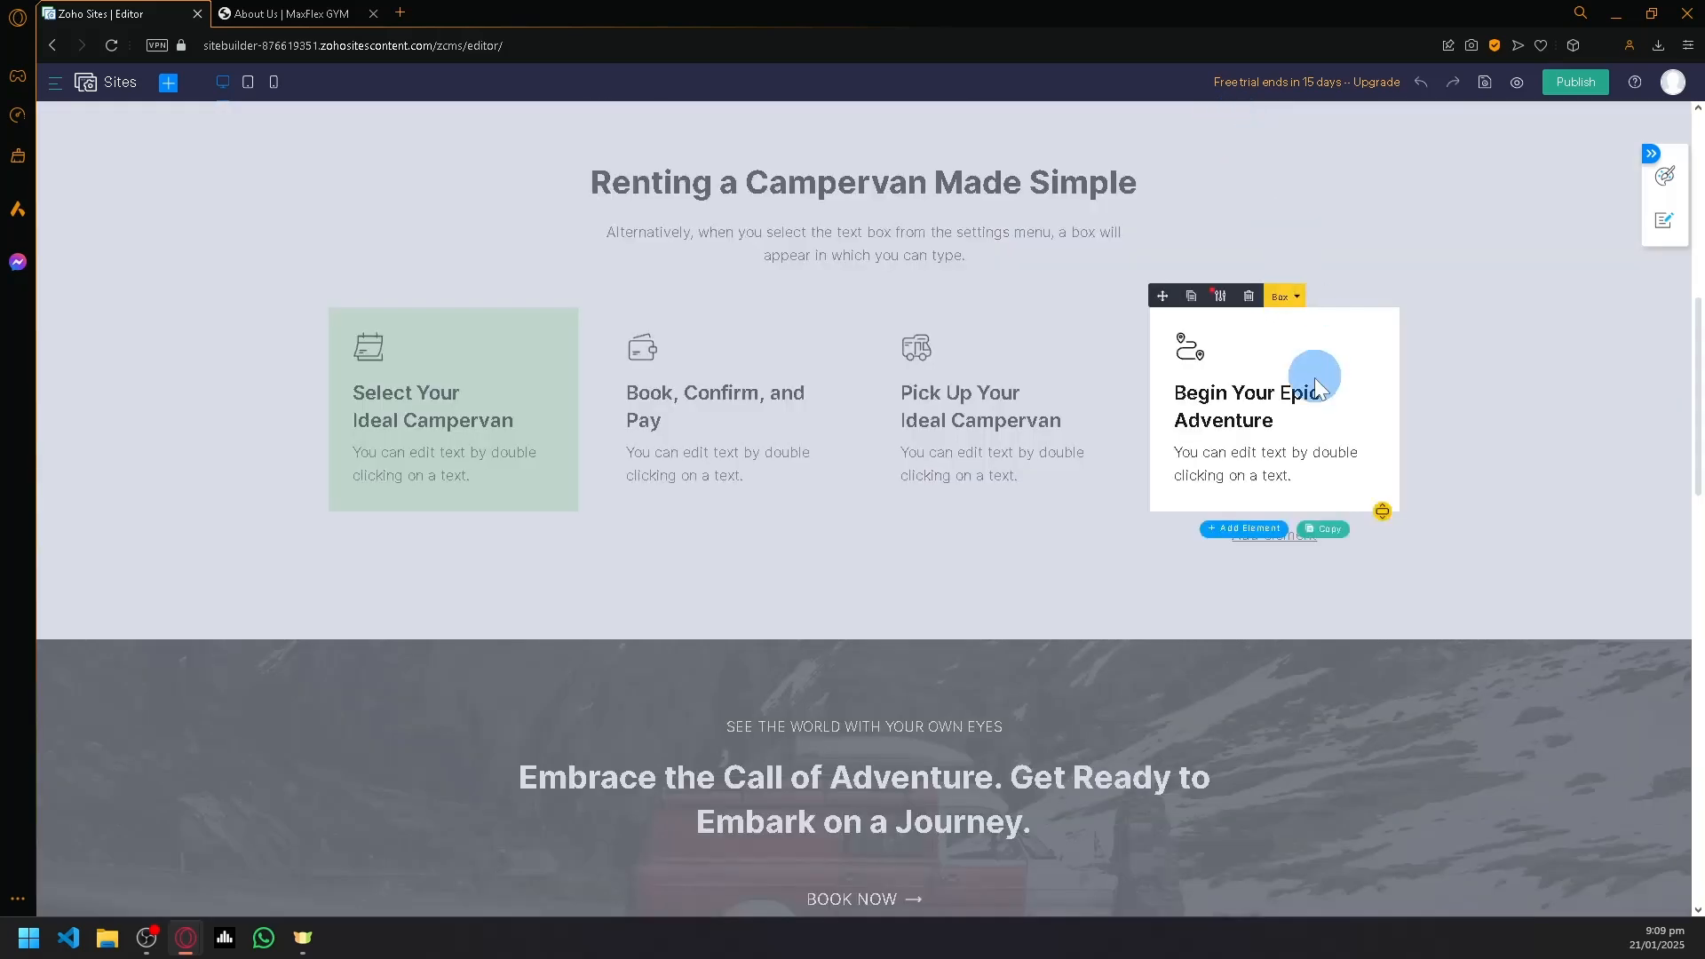
left_click(902, 547)
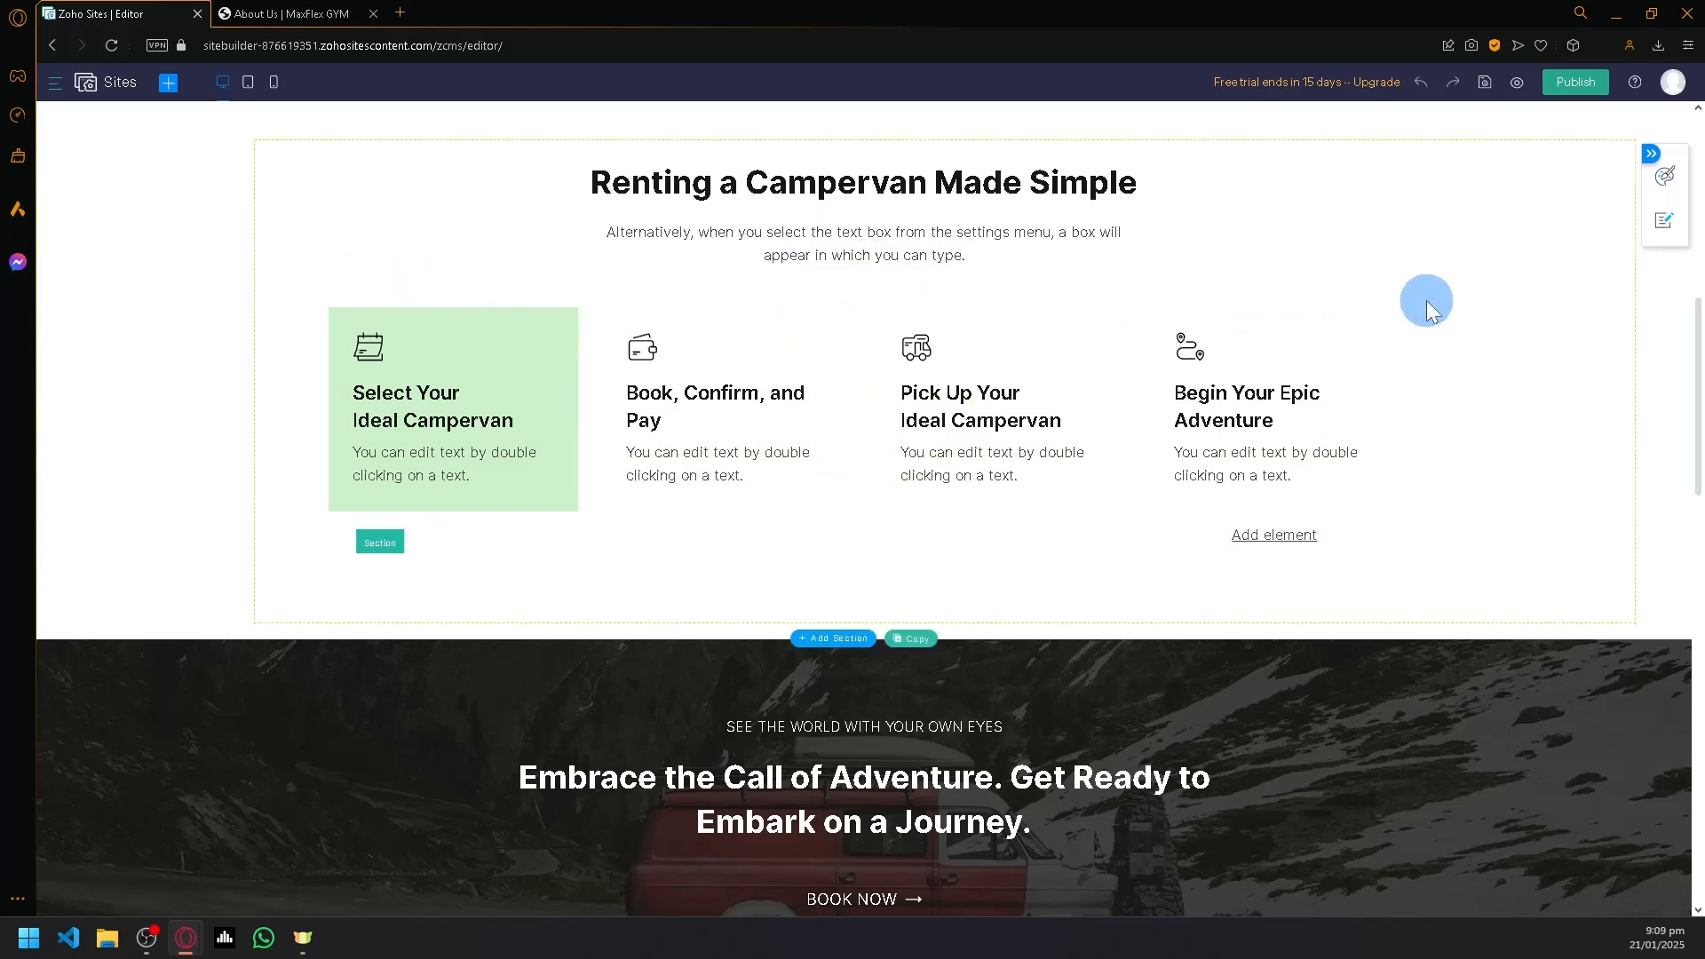
- Open the library of pre-built sections and examine the available layouts across all categories
scroll(1272, 638, "up", 4)
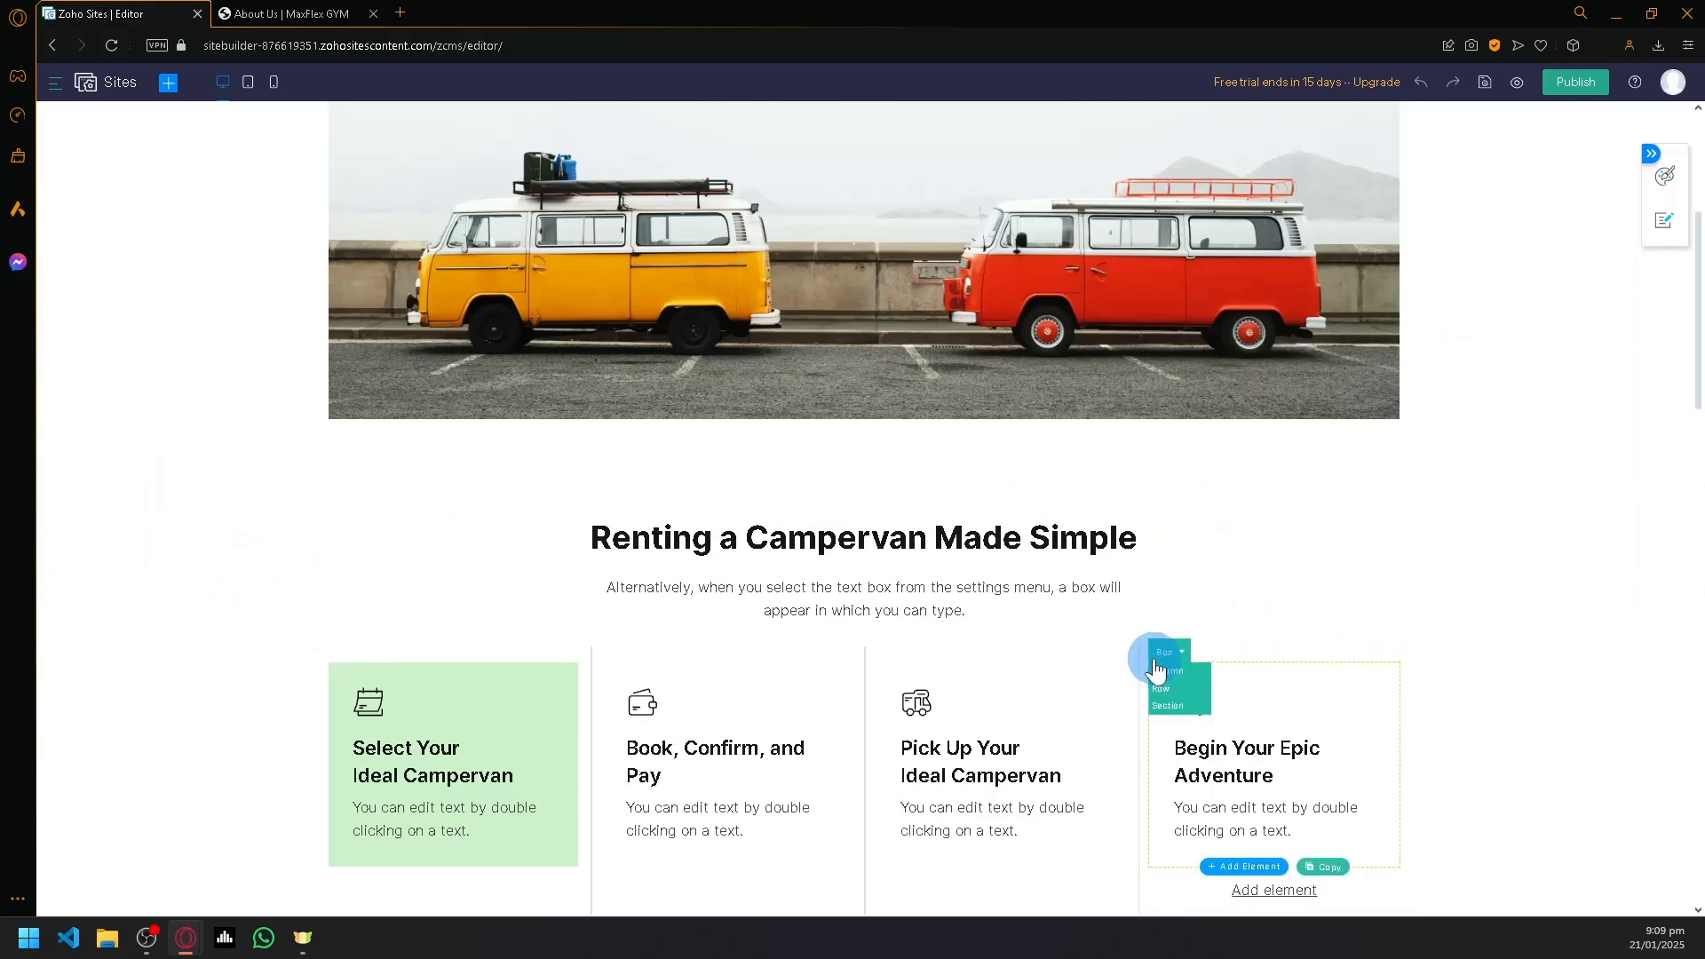
scroll(1215, 643, "up", 5)
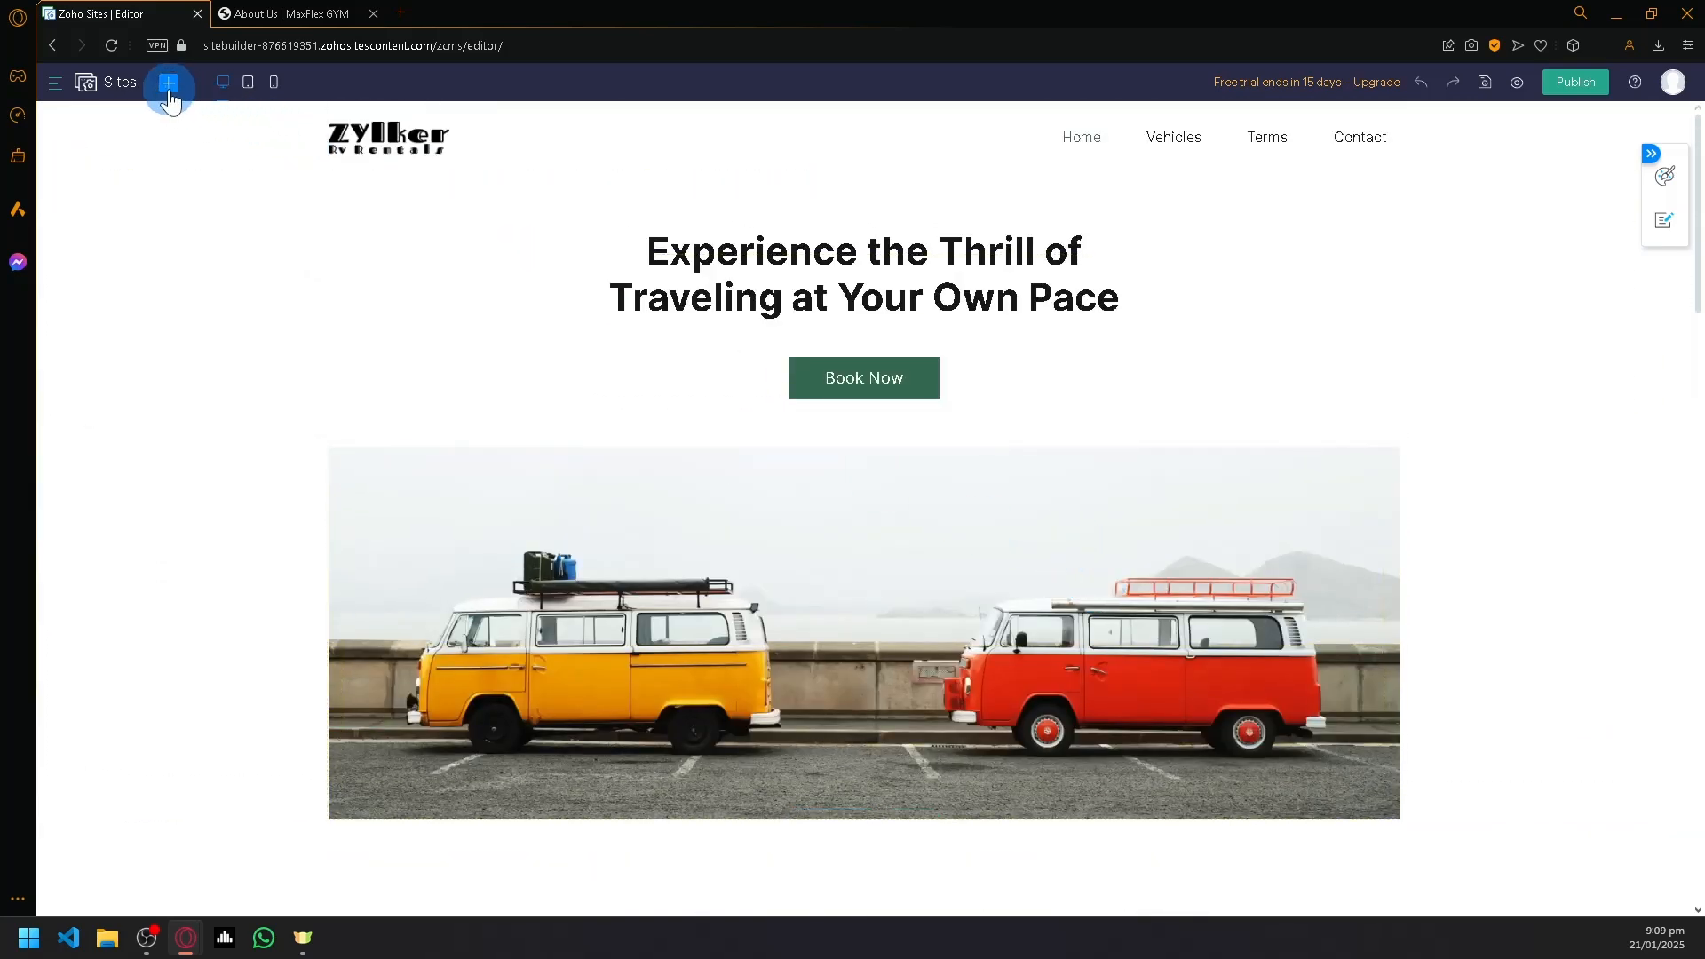
scroll(939, 397, "down", 20)
scroll(600, 378, "up", 20)
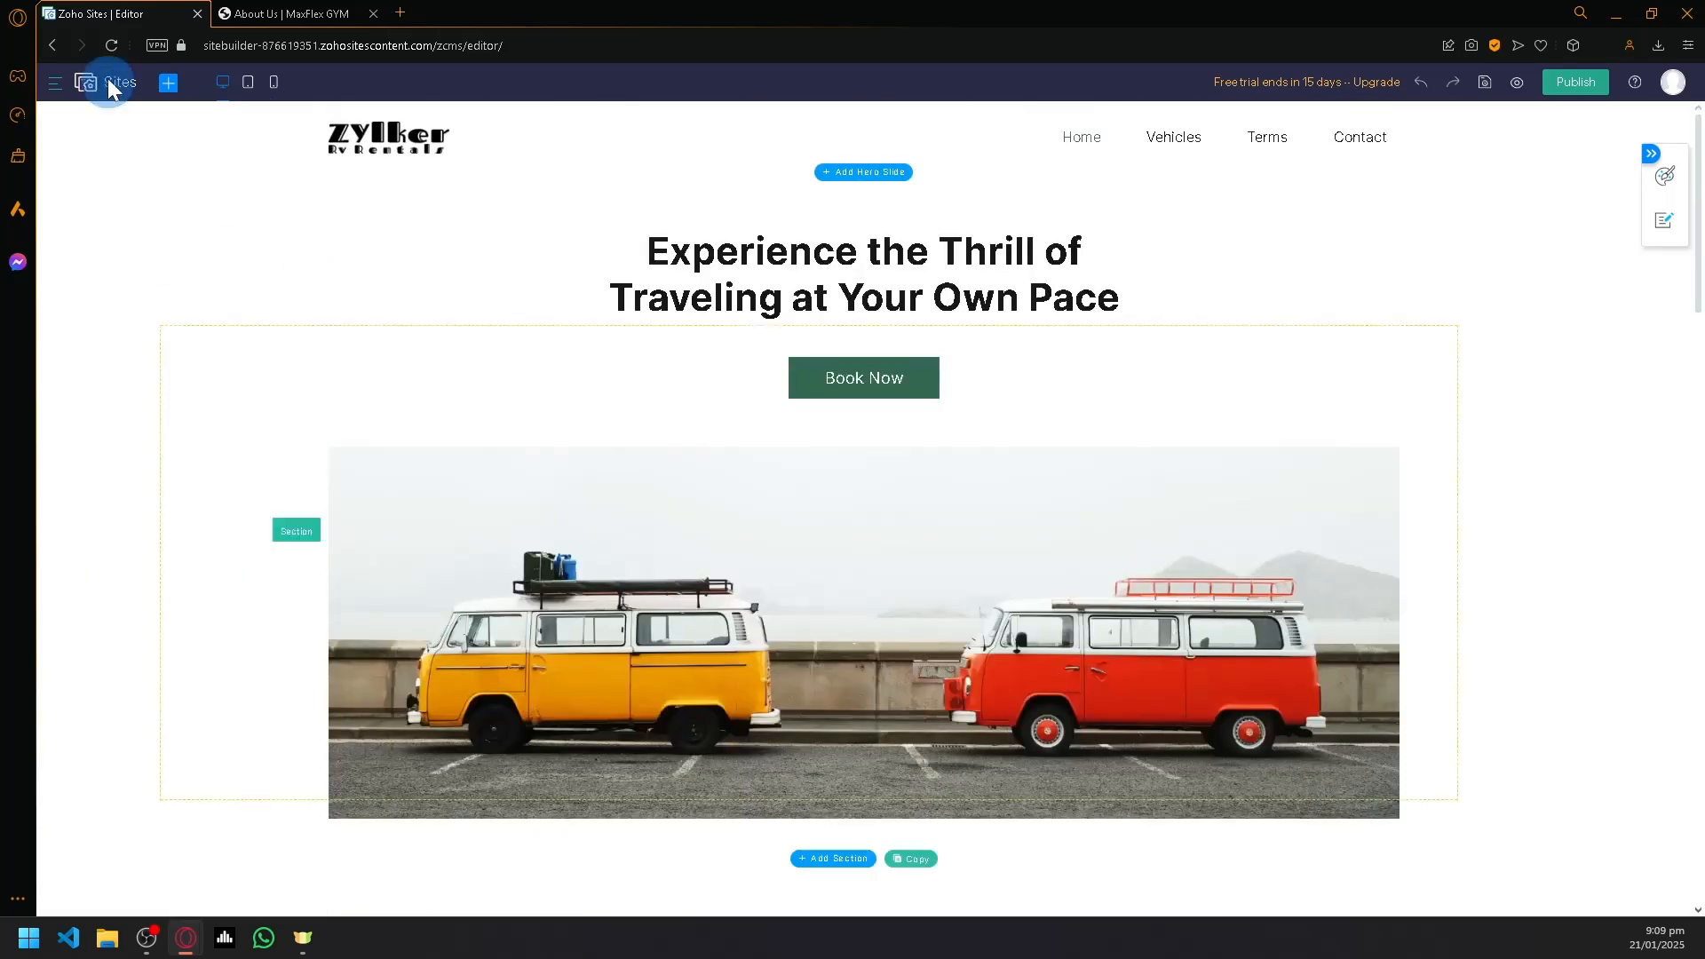
left_click(169, 86)
key("alt+Tab")
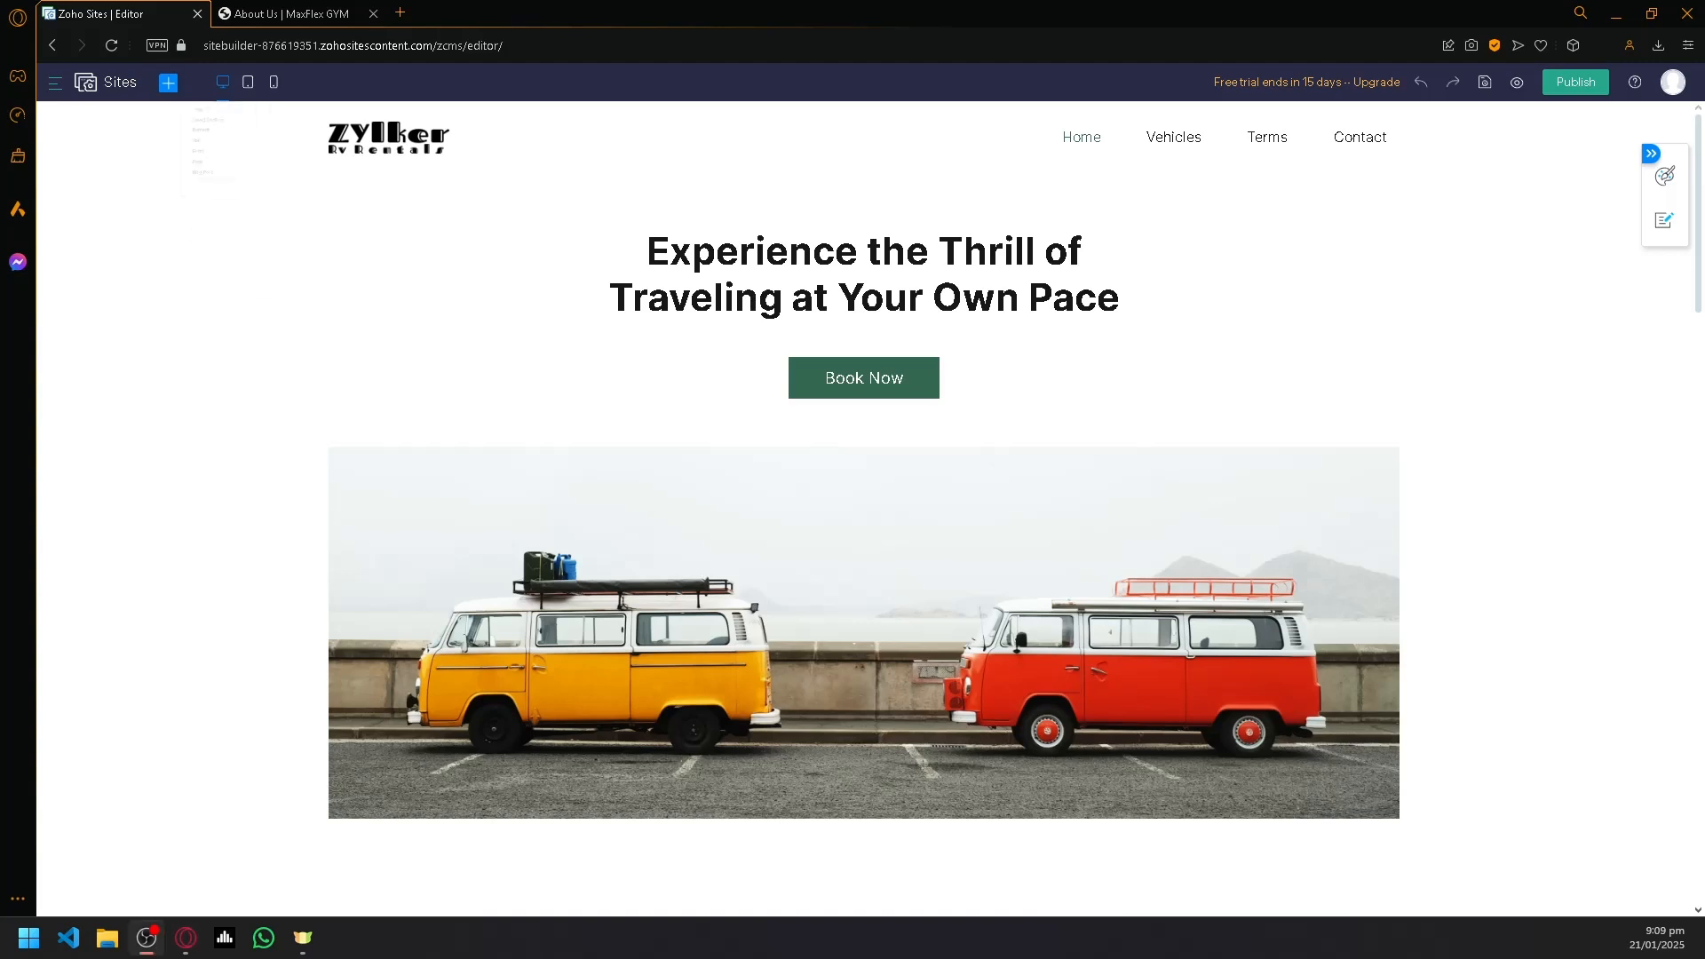
left_click(173, 86)
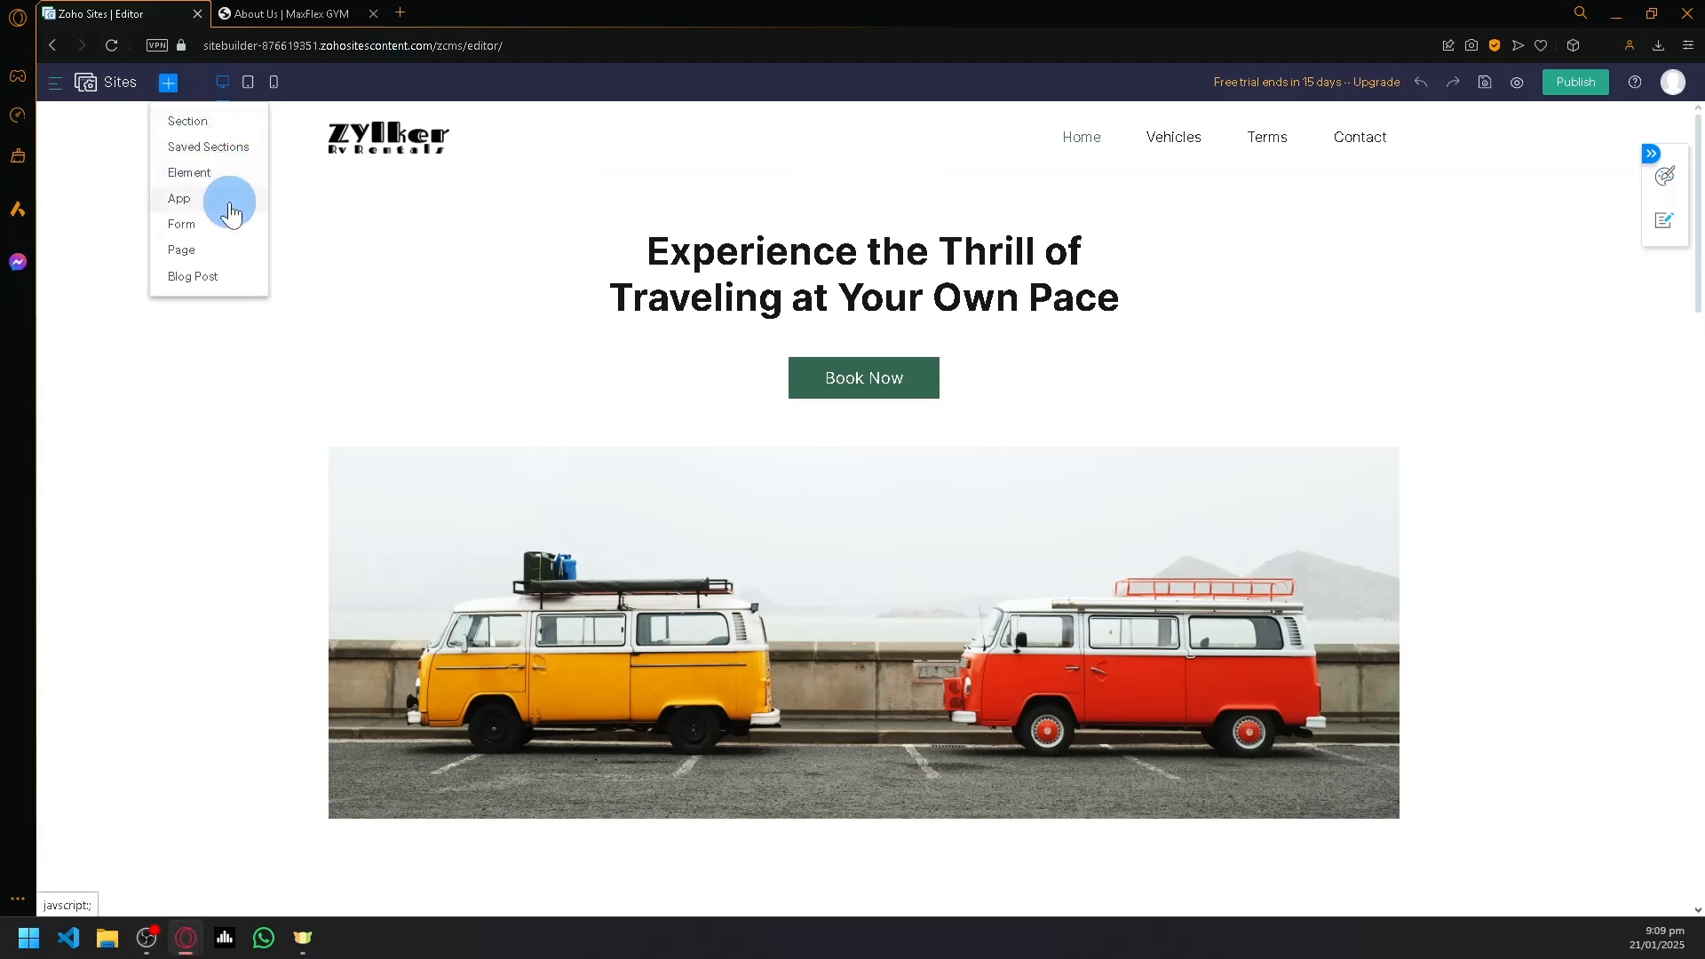
left_click(191, 122)
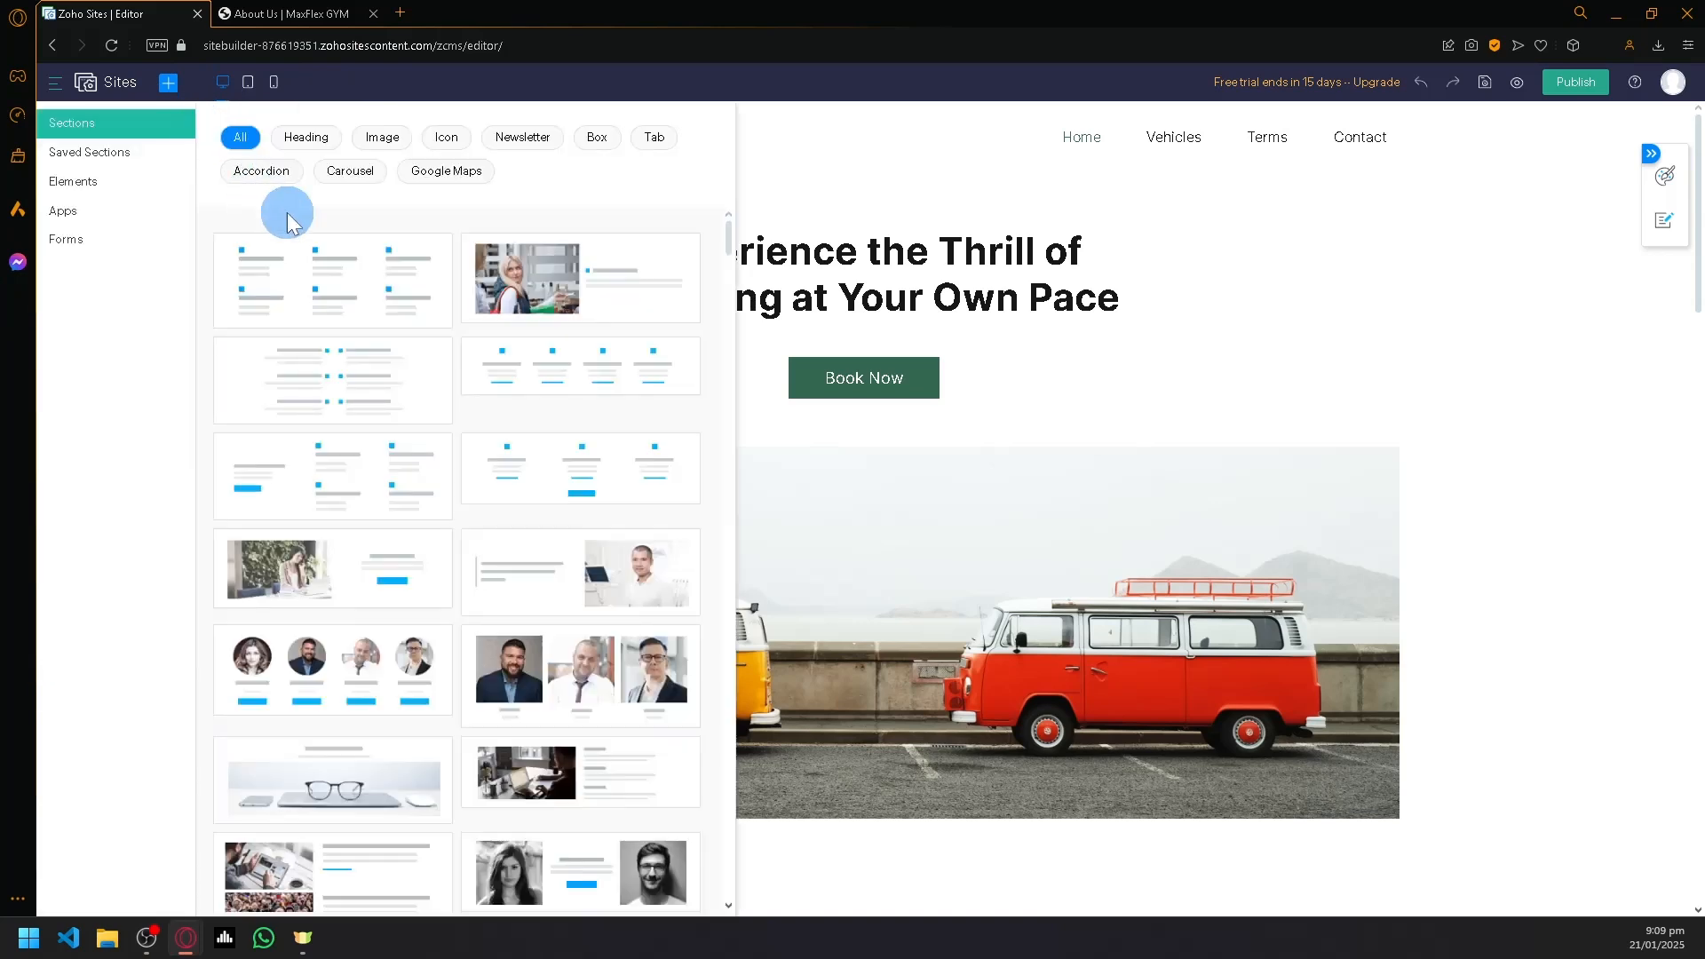
scroll(430, 305, "down", 6)
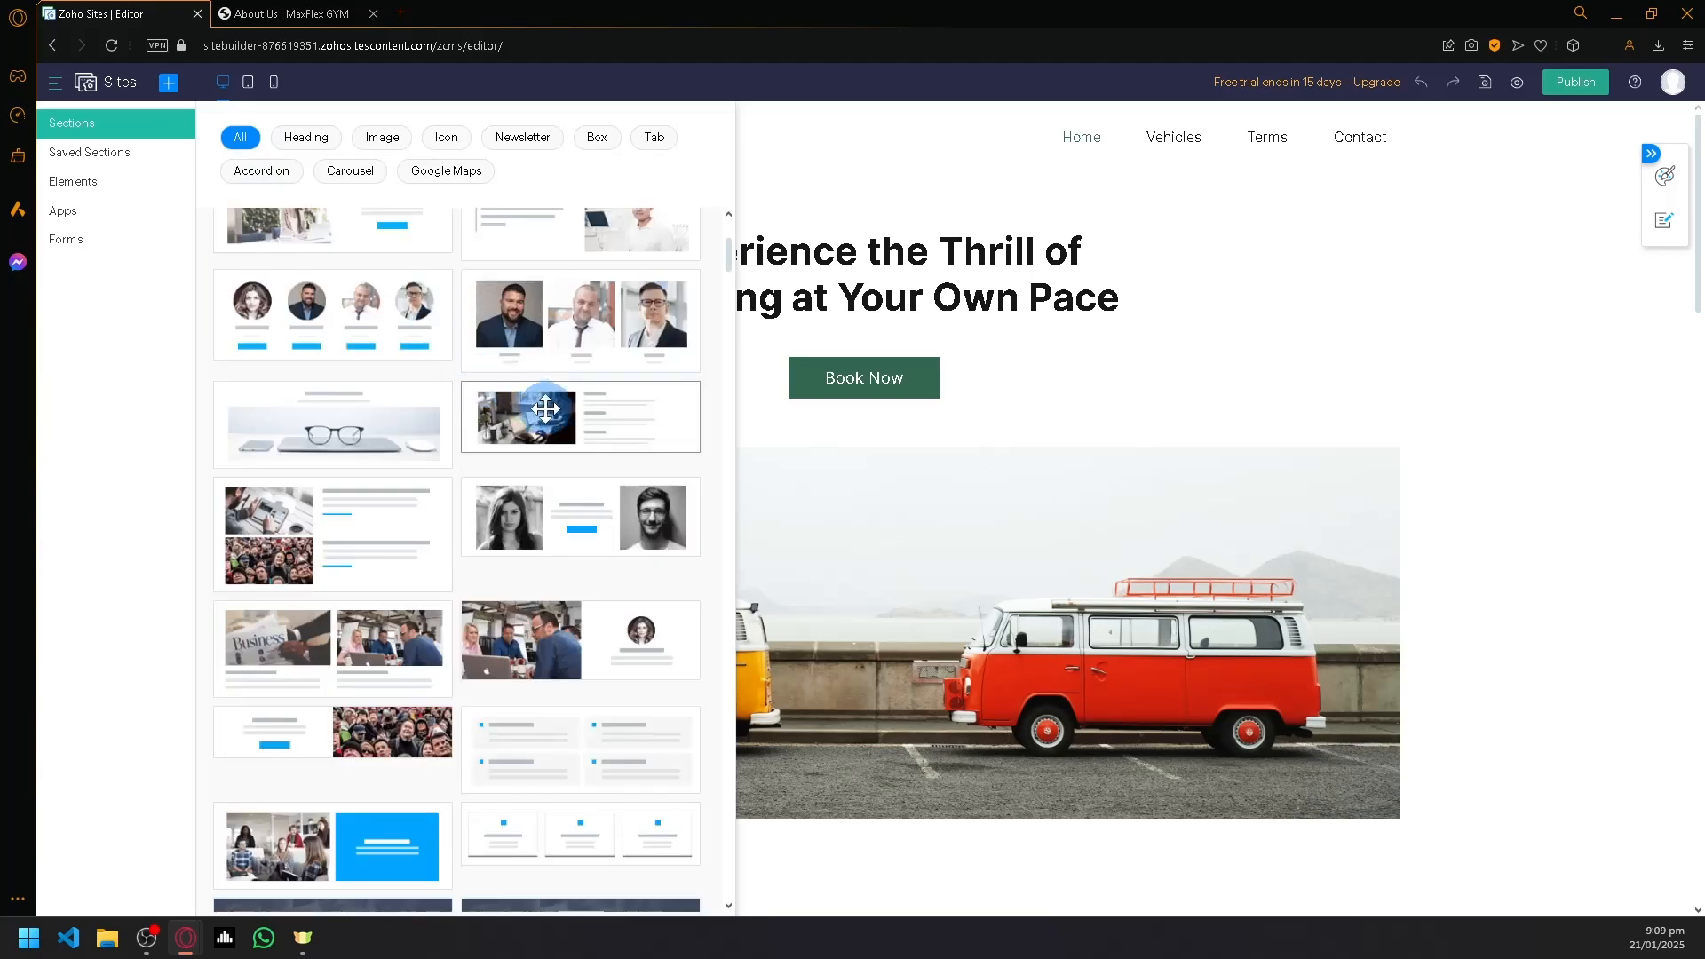
scroll(914, 475, "down", 10)
scroll(924, 464, "up", 10)
scroll(478, 395, "down", 6)
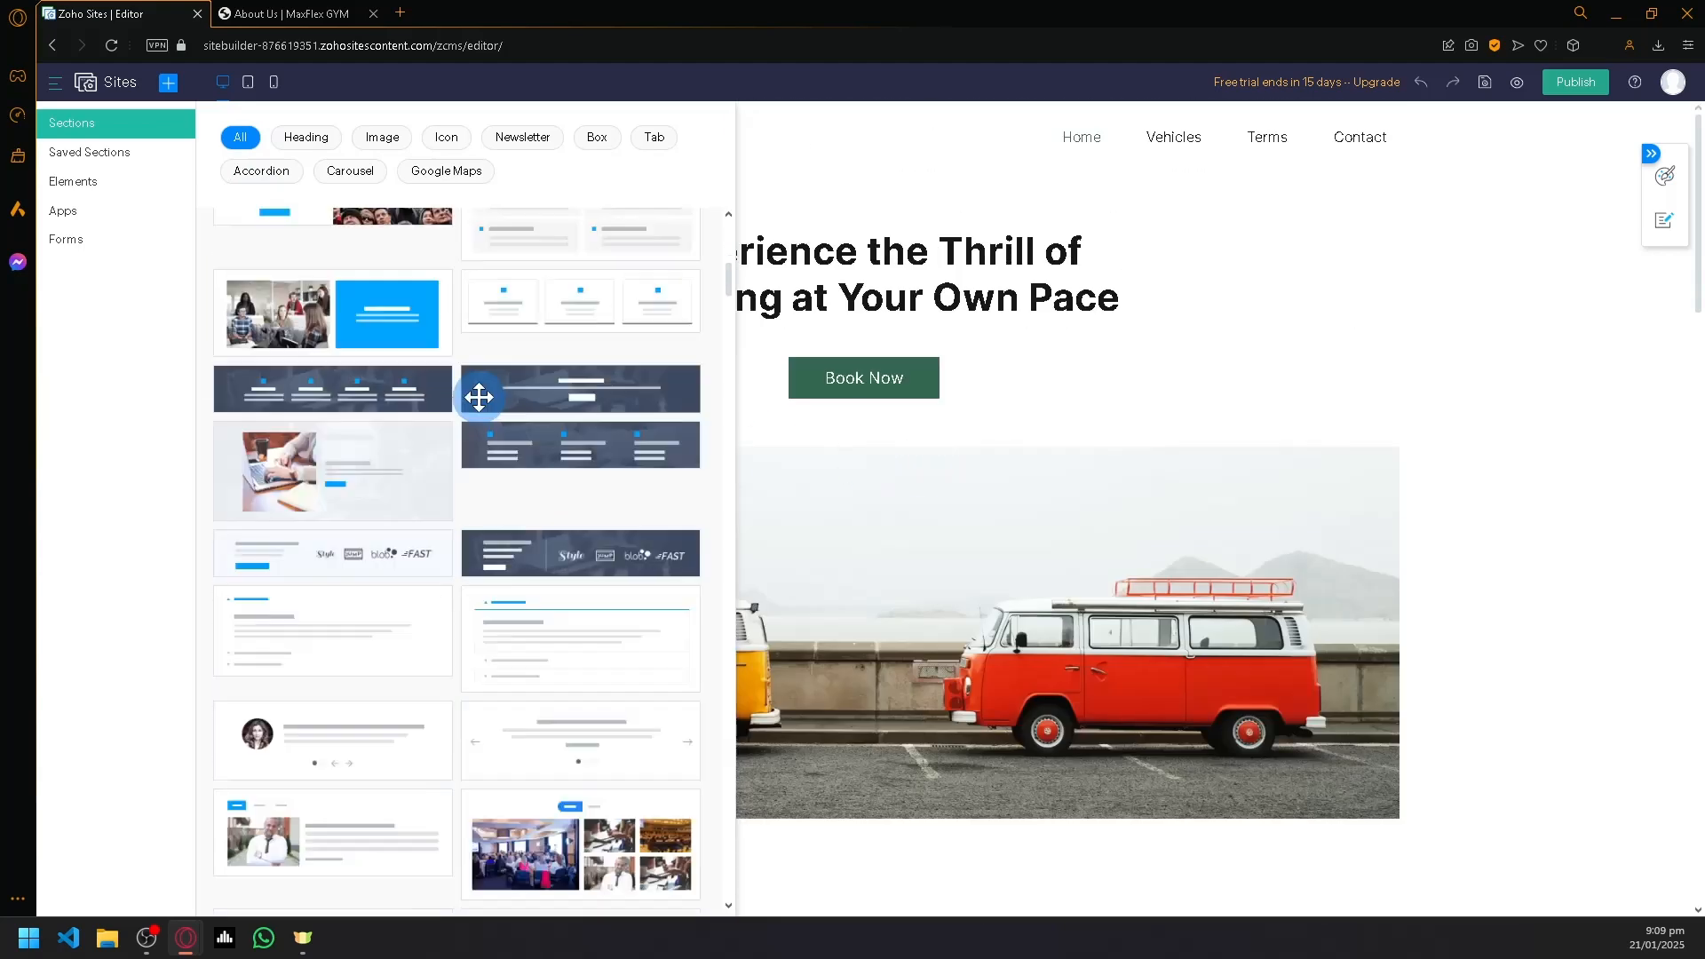
scroll(478, 395, "down", 8)
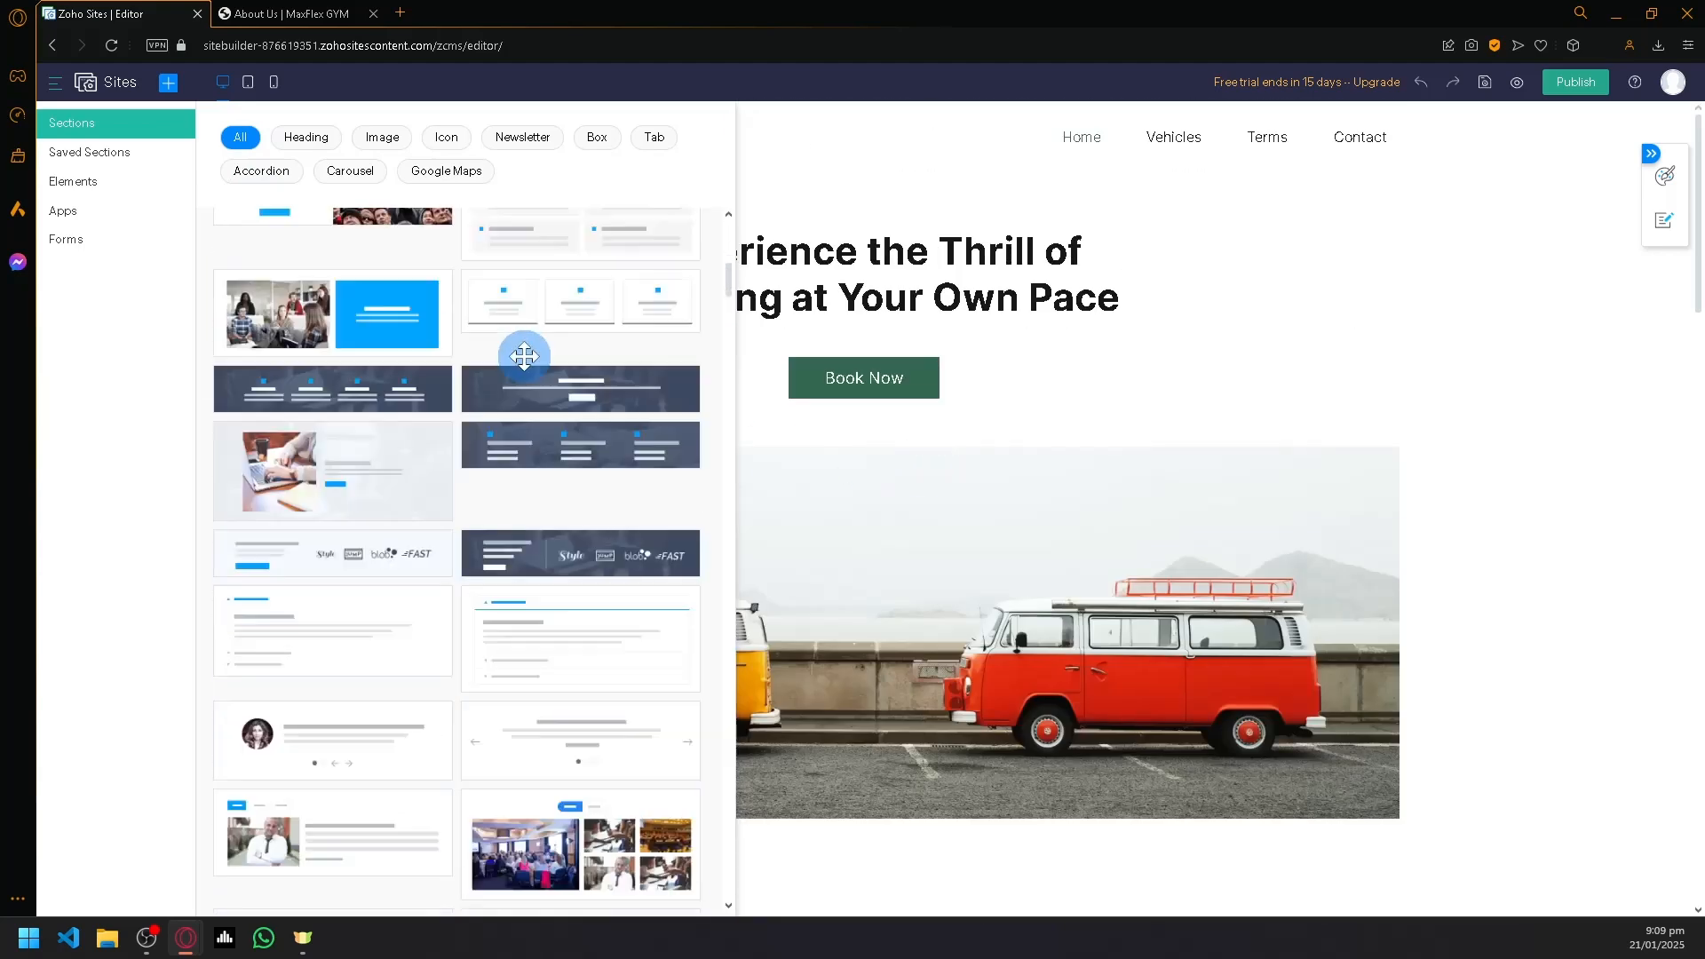
scroll(568, 424, "down", 8)
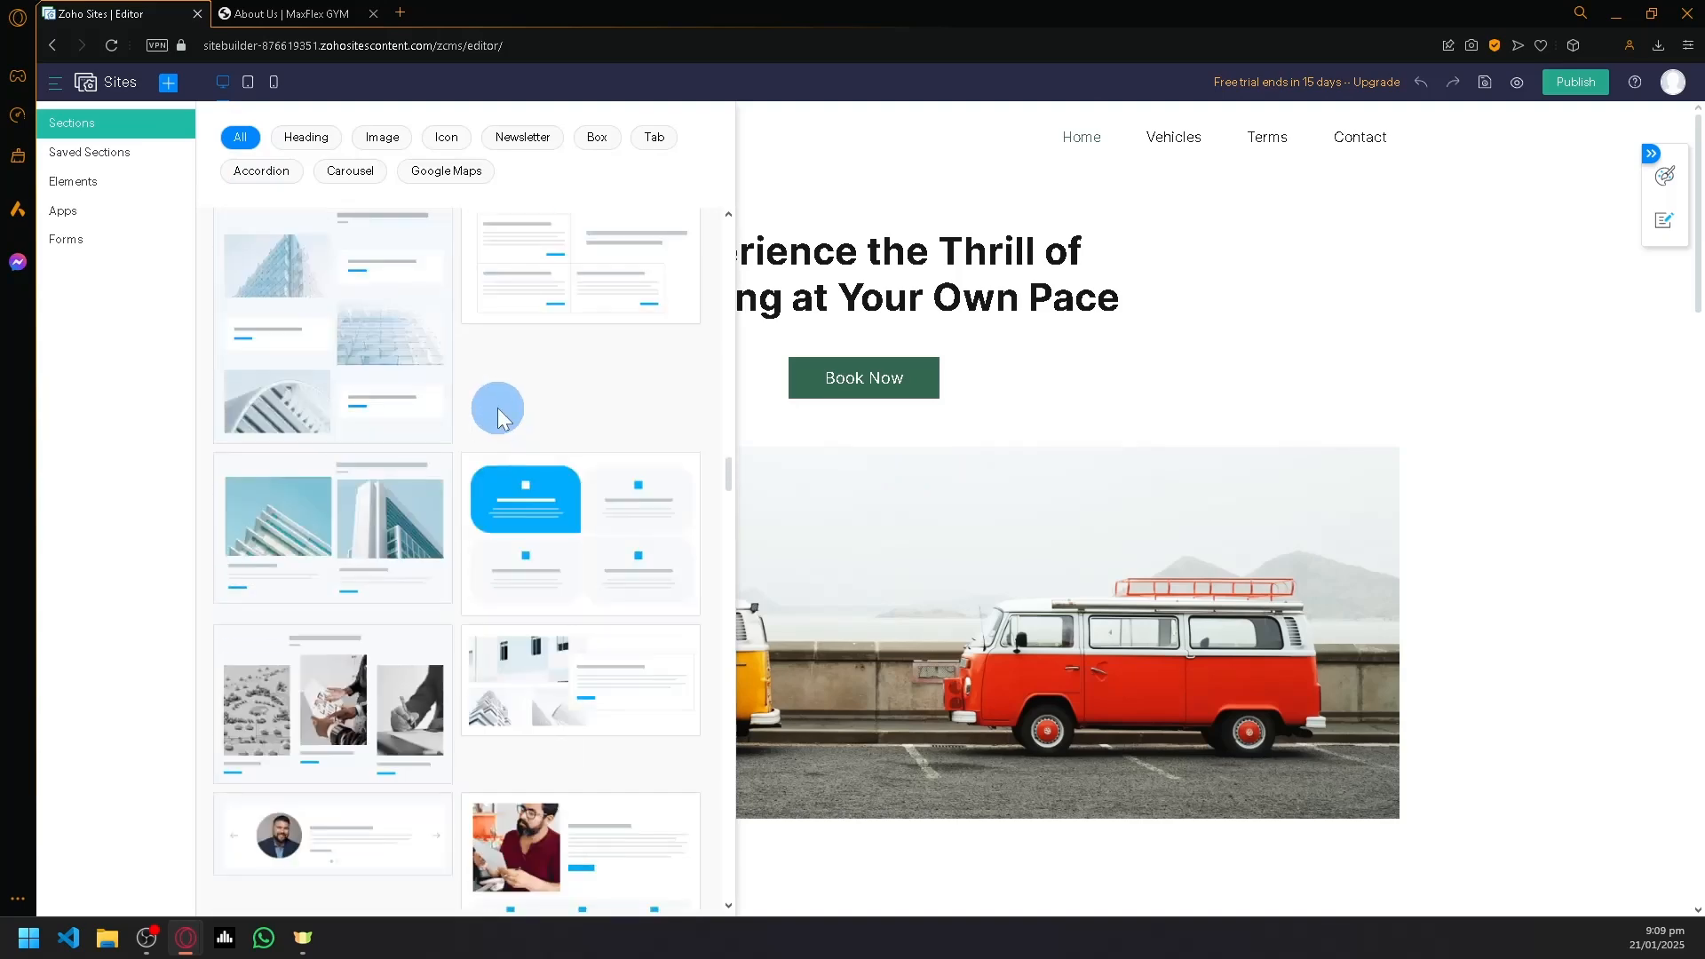
- Add the pre-built section with three transport boxes above a road-image statistics banner to the home page, just above the footer
scroll(504, 399, "down", 8)
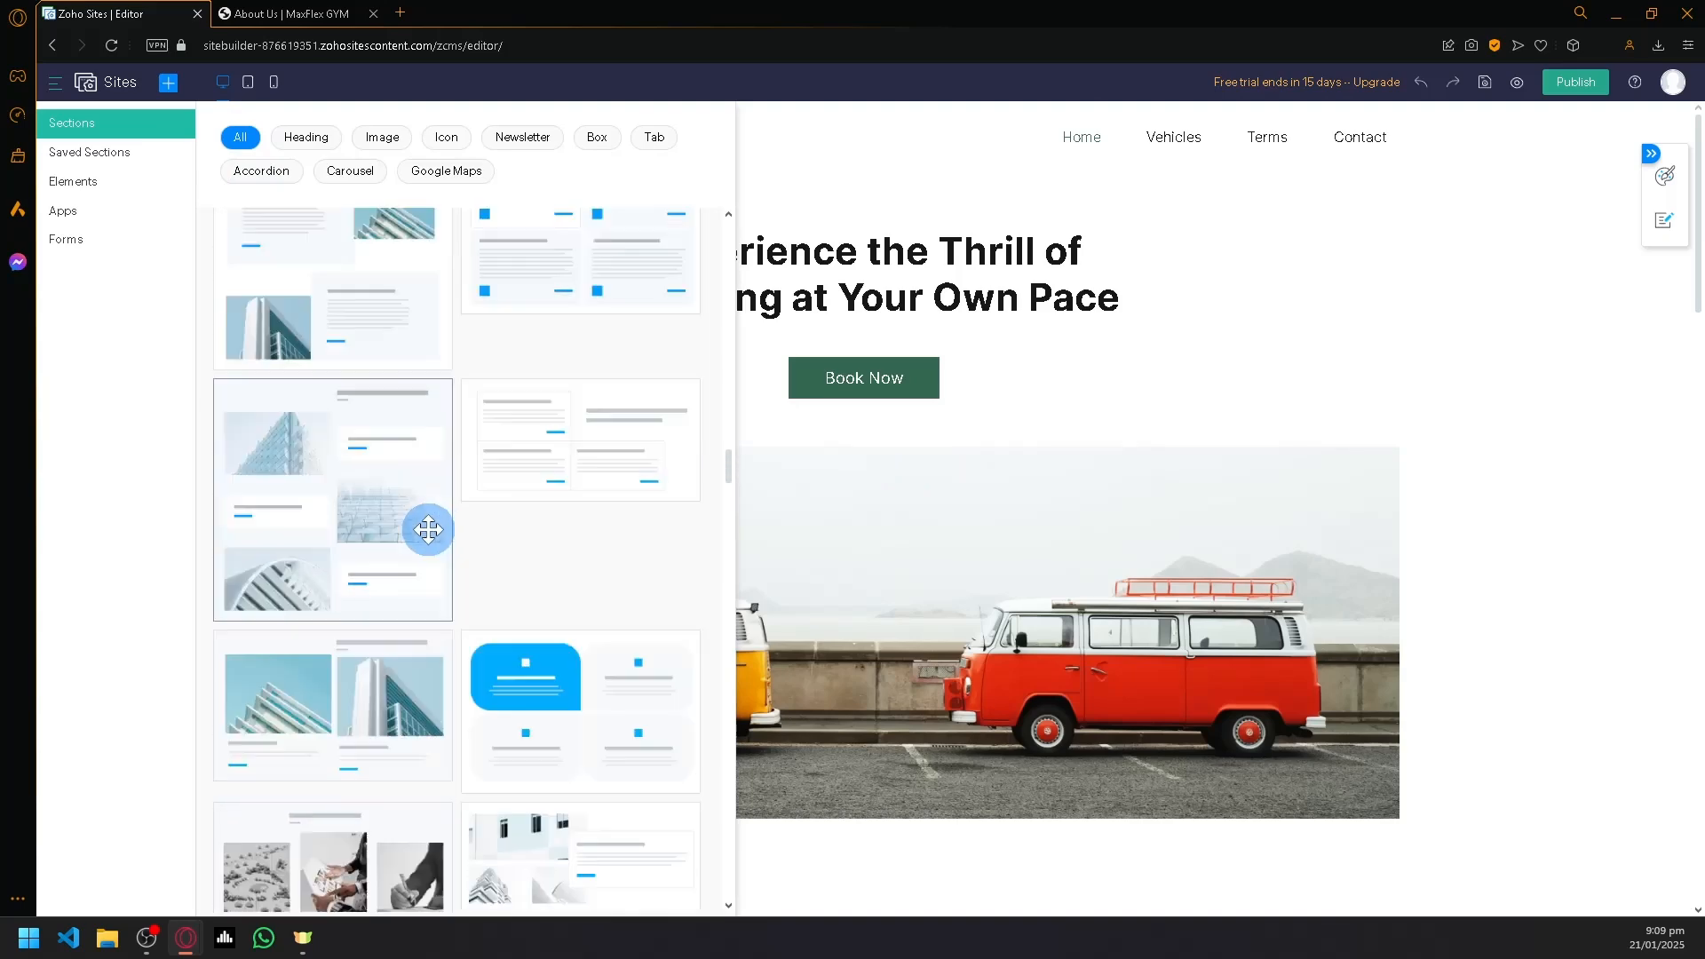
scroll(432, 495, "down", 8)
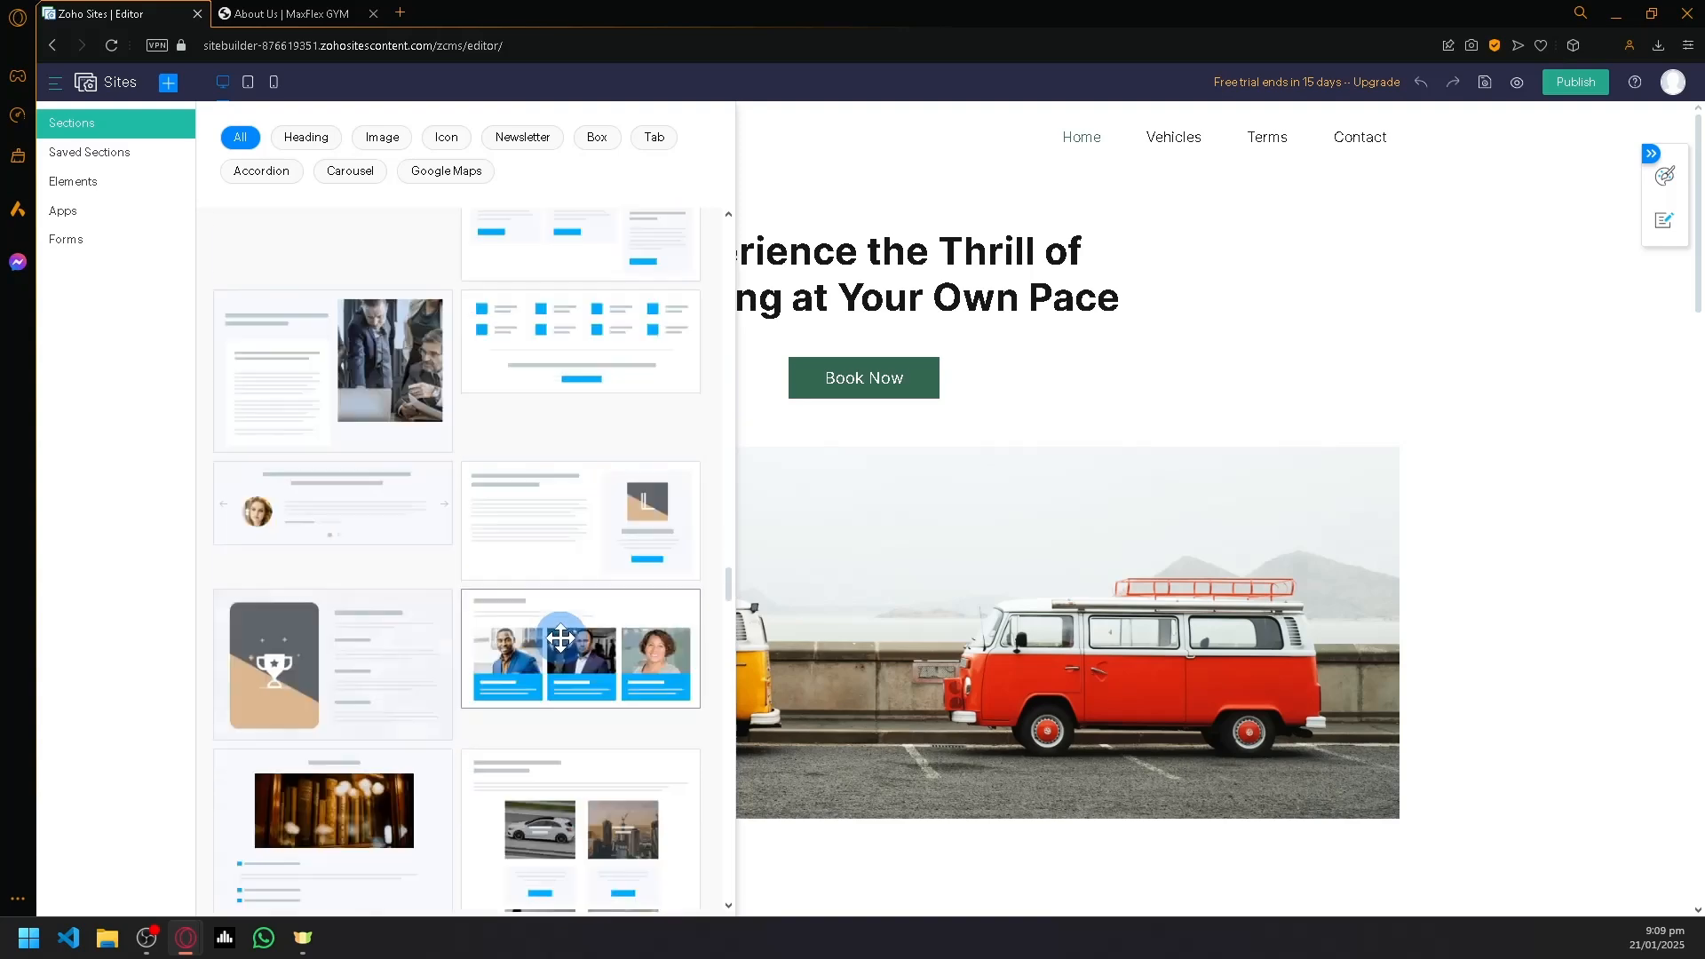
scroll(598, 612, "down", 8)
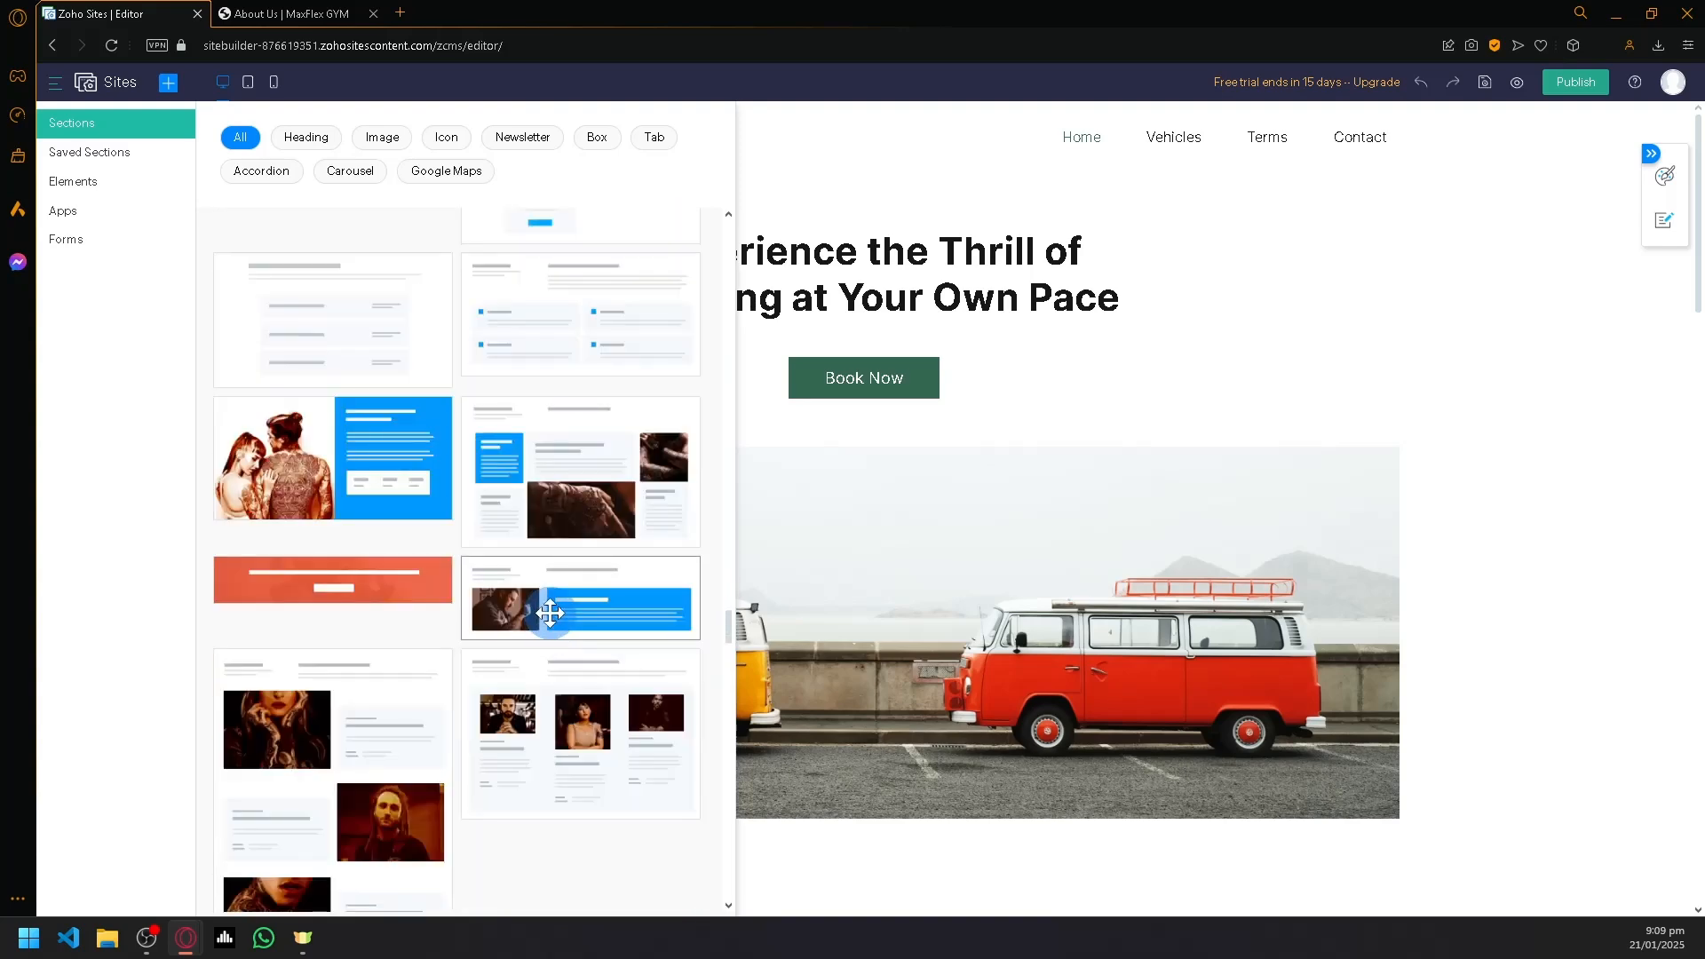
scroll(552, 612, "down", 5)
scroll(552, 601, "down", 6)
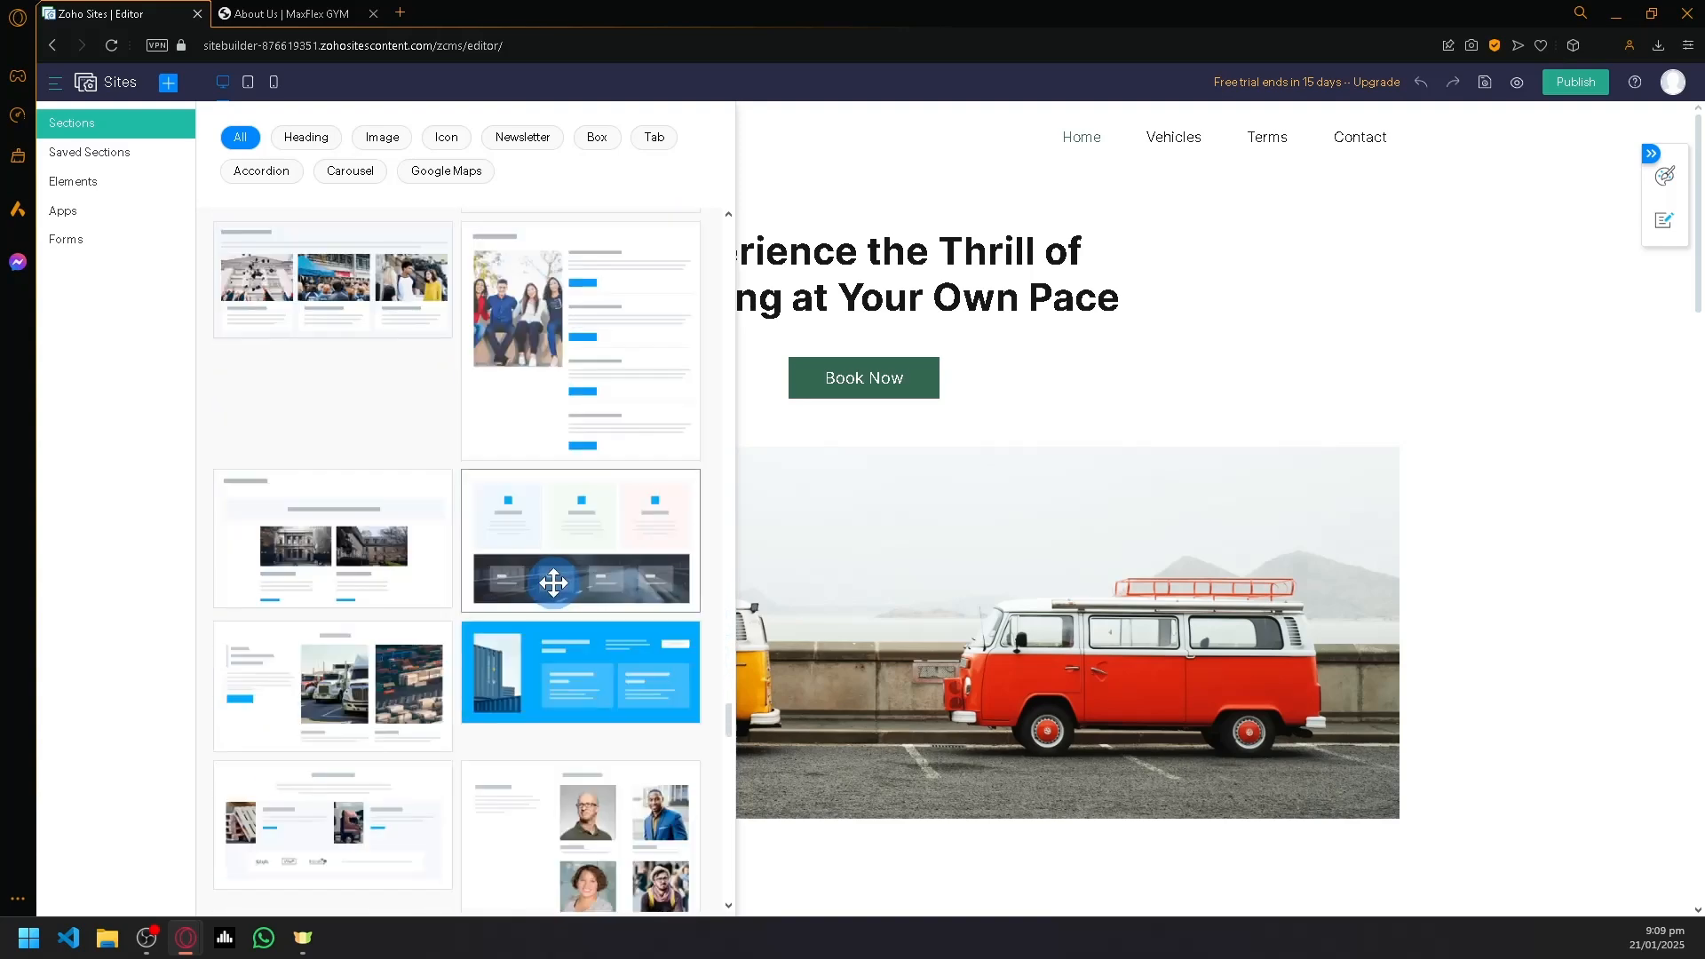
scroll(598, 607, "down", 2)
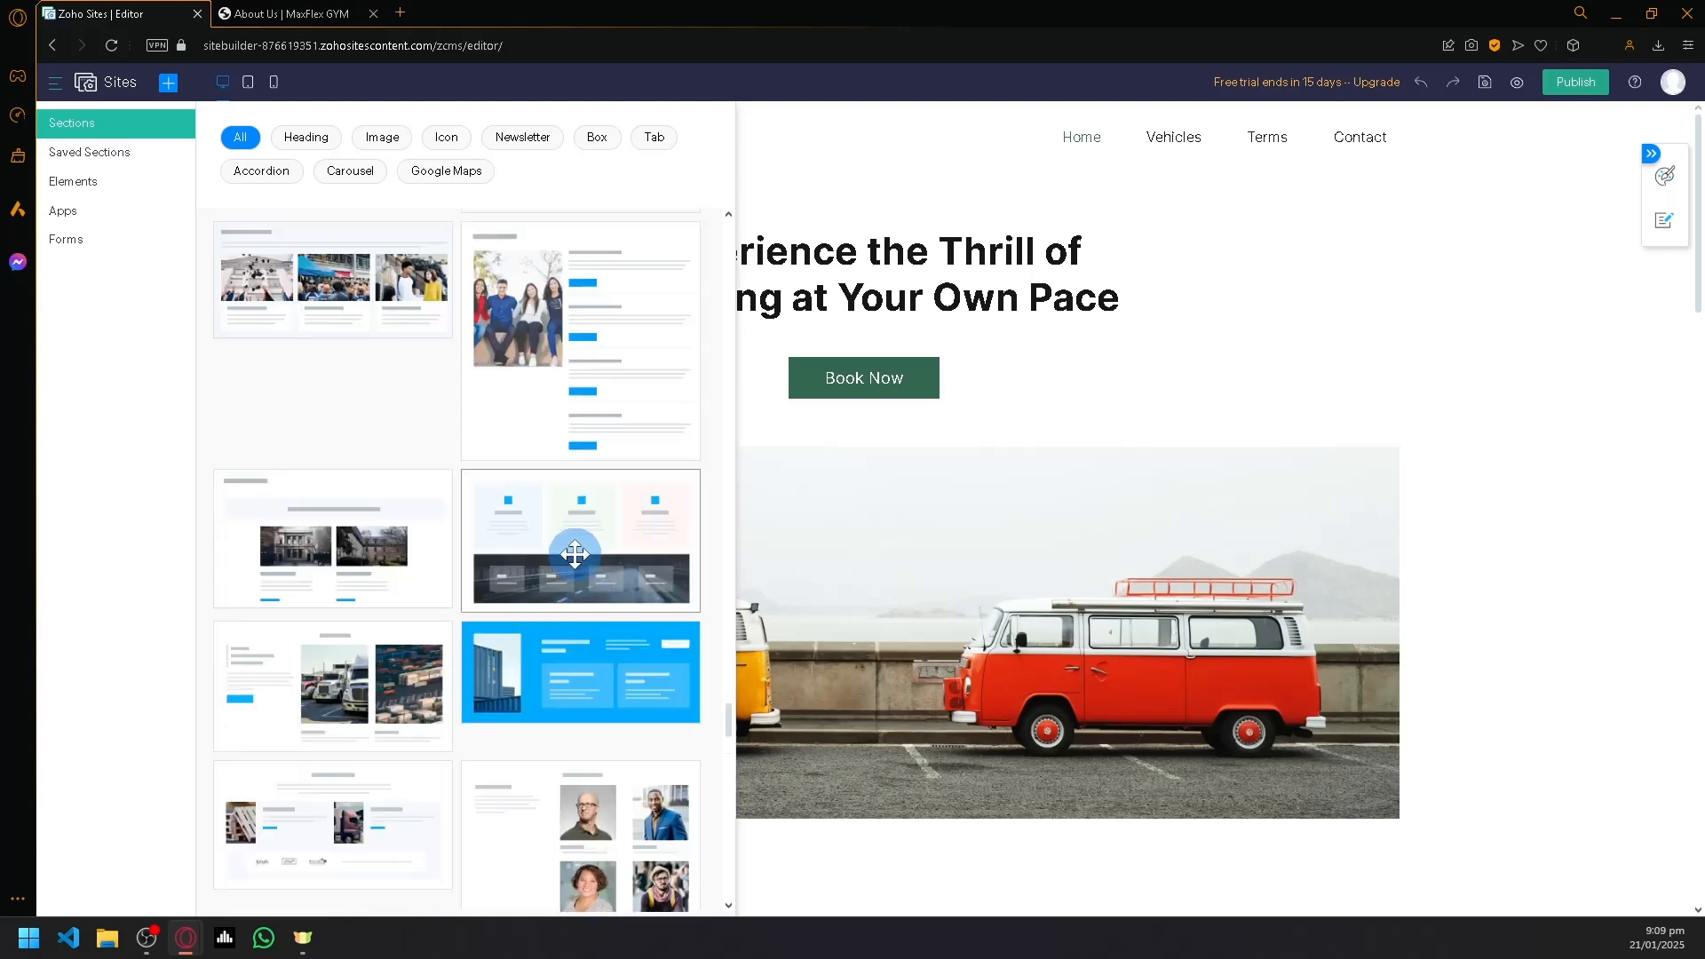
left_click_drag(795, 538, 961, 471)
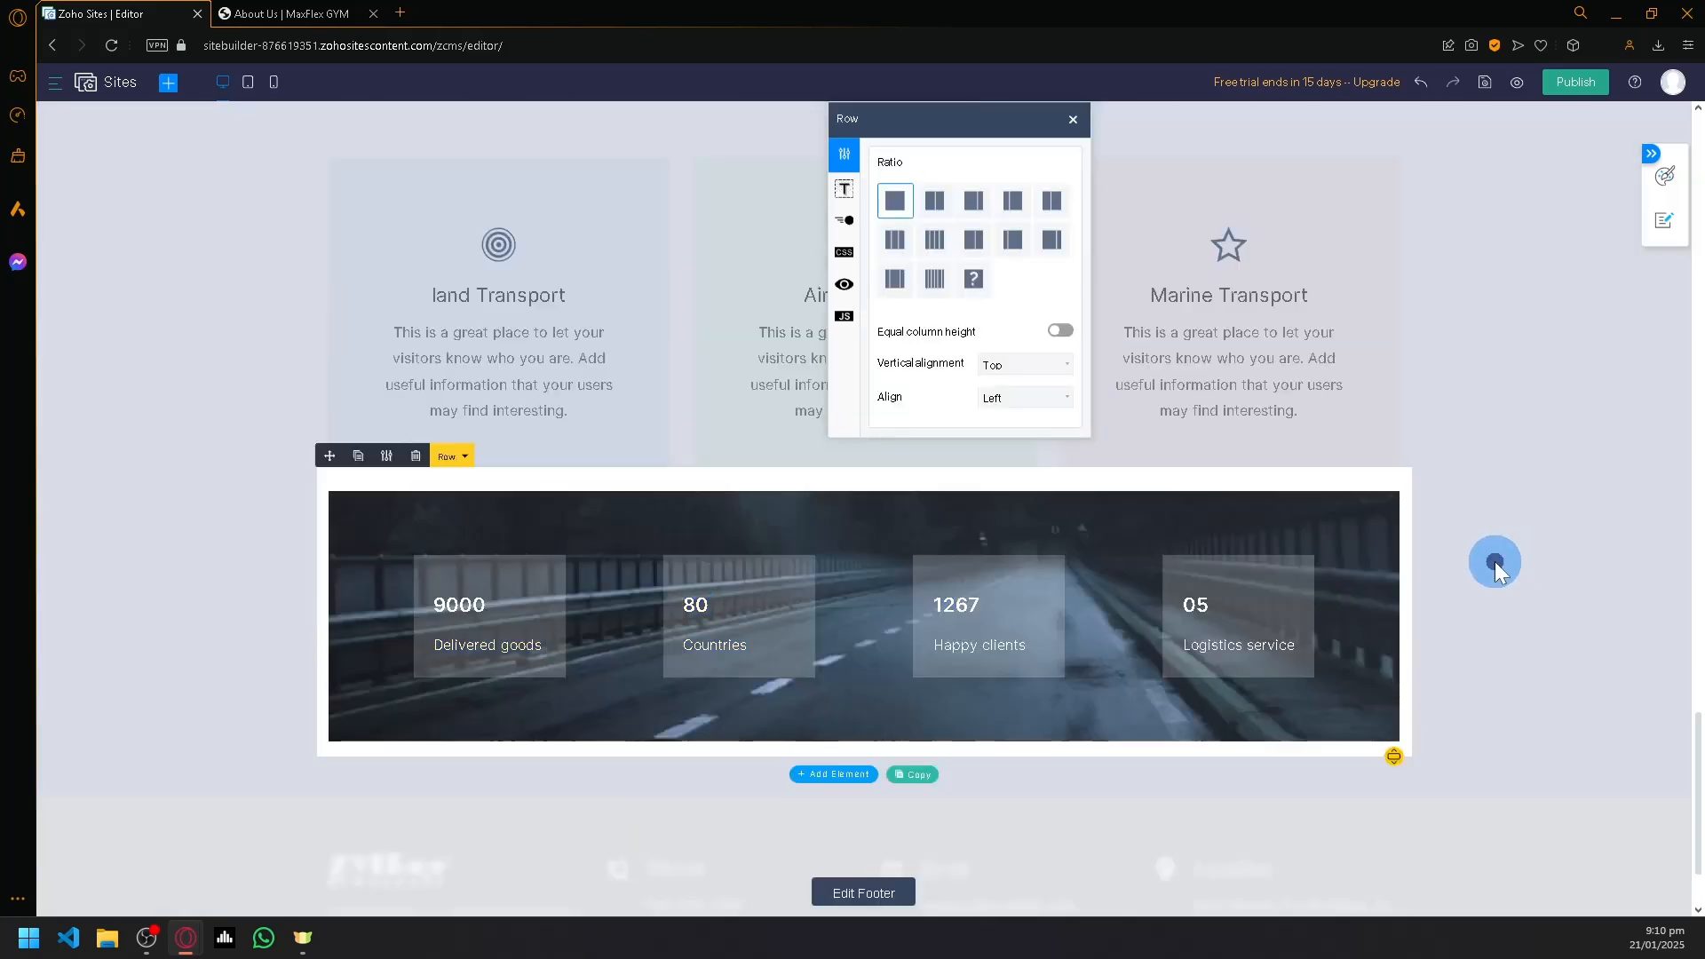
left_click(1481, 552)
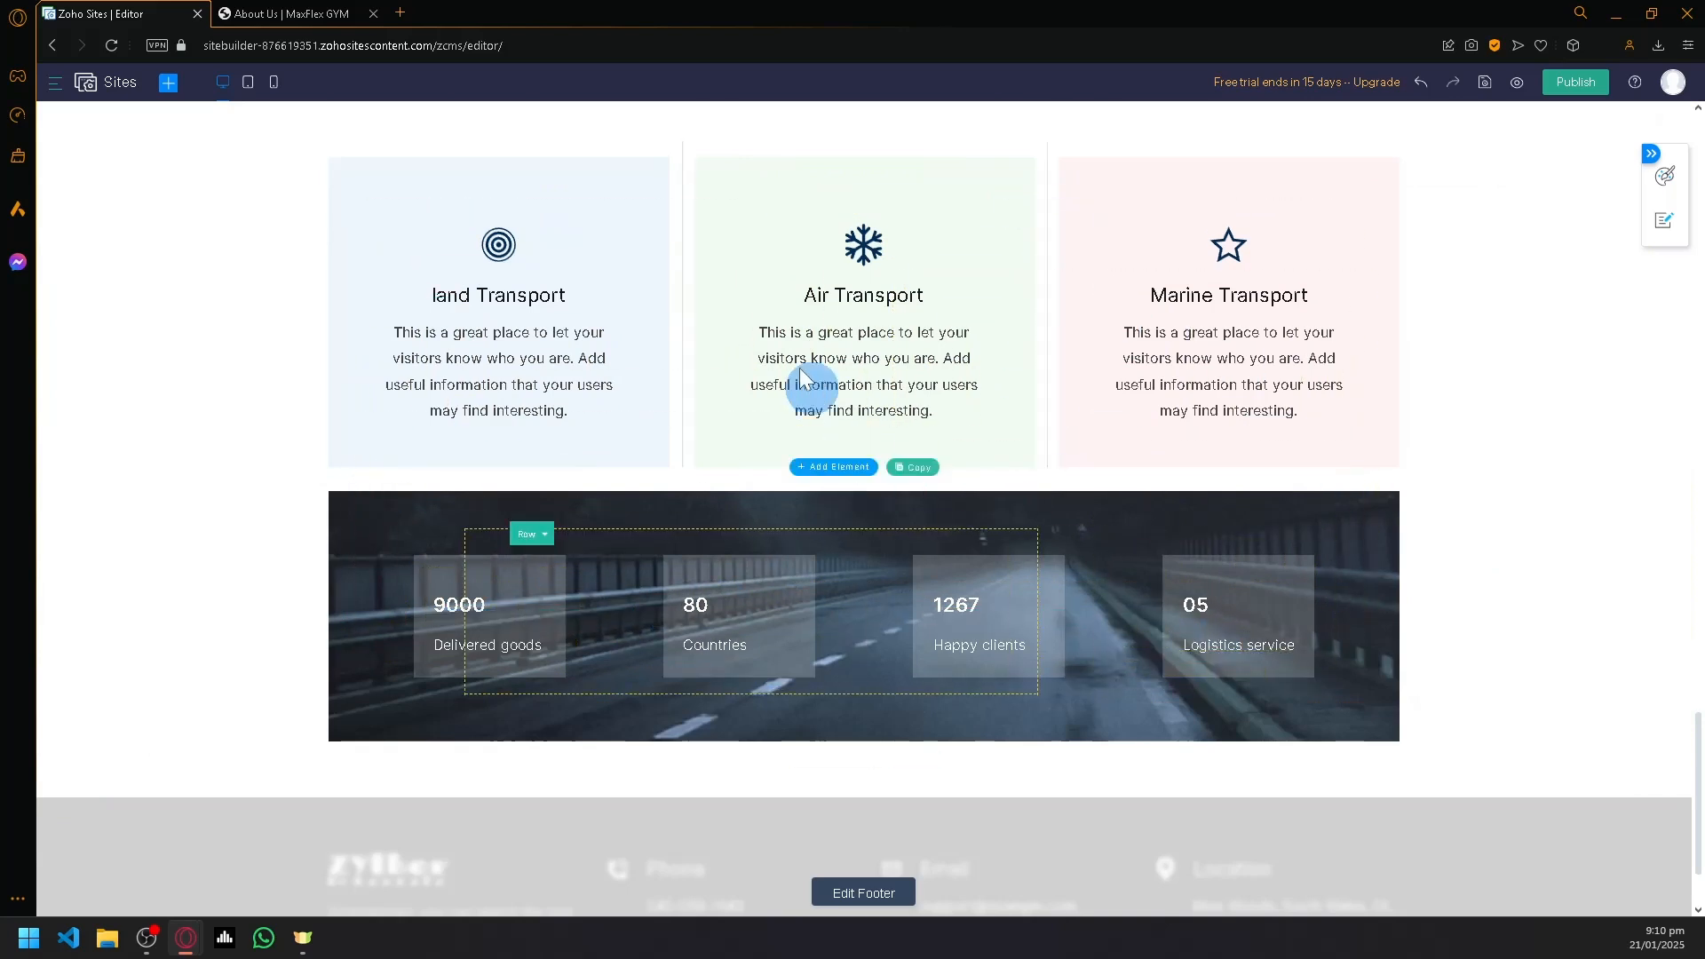
- Open the "land Transport" block for text editing, leave it unchanged, and check the selection of its parent containers
double_click(522, 341)
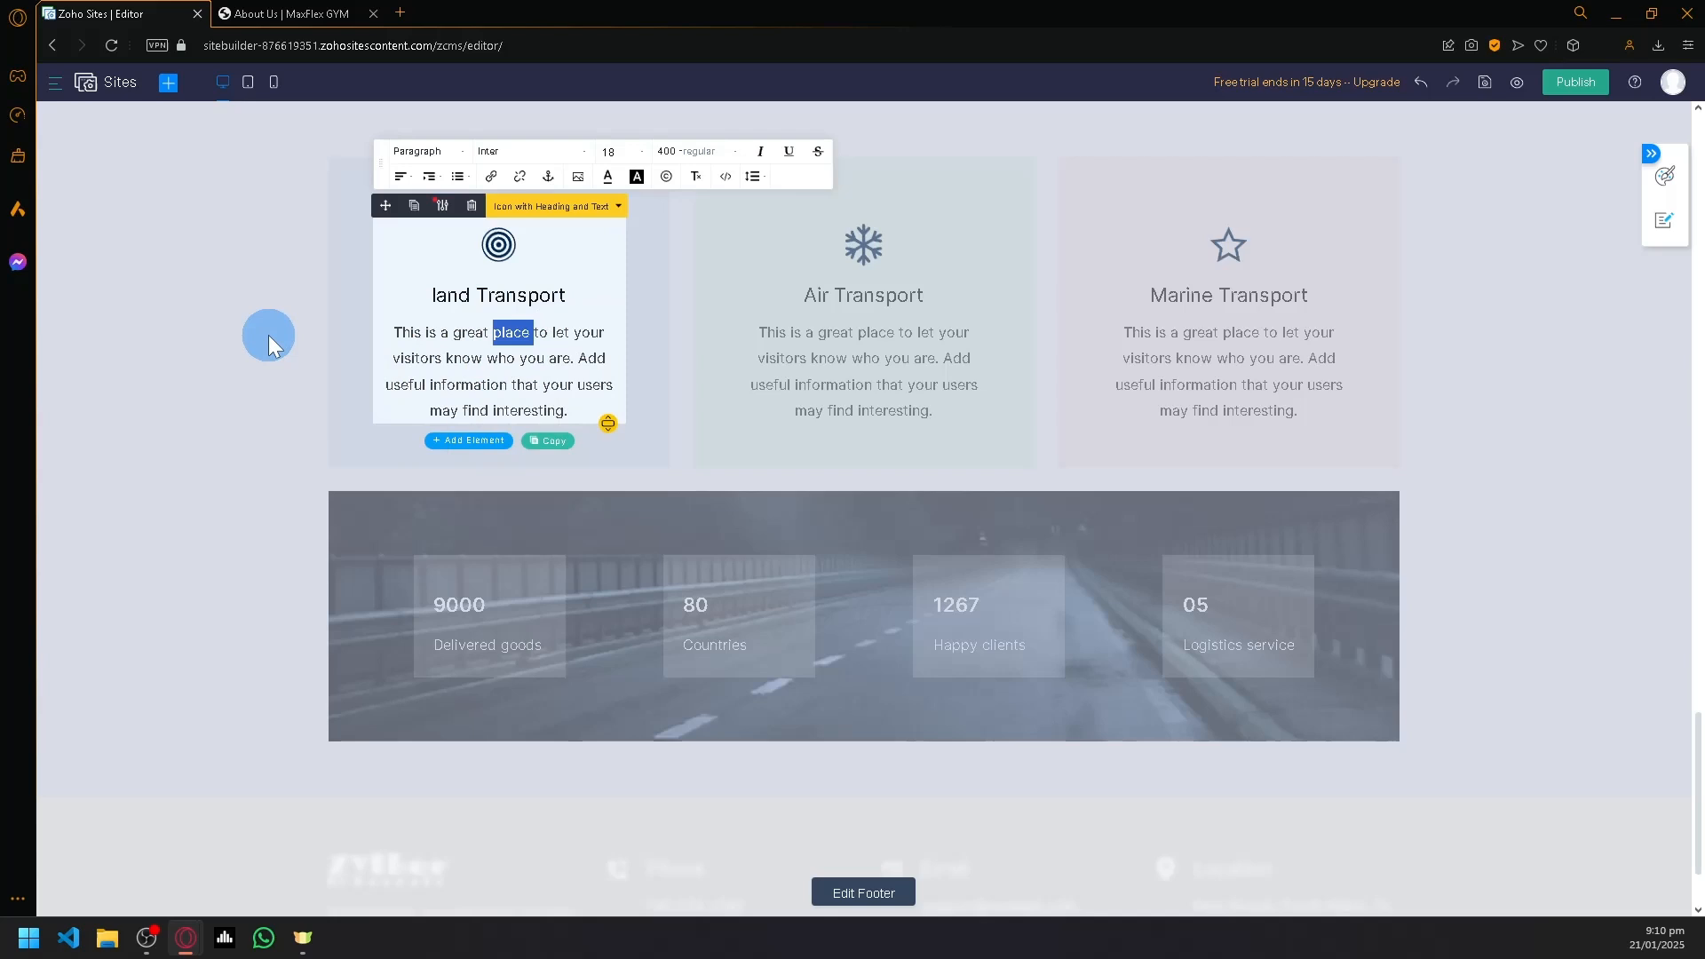
left_click(268, 333)
left_click(497, 208)
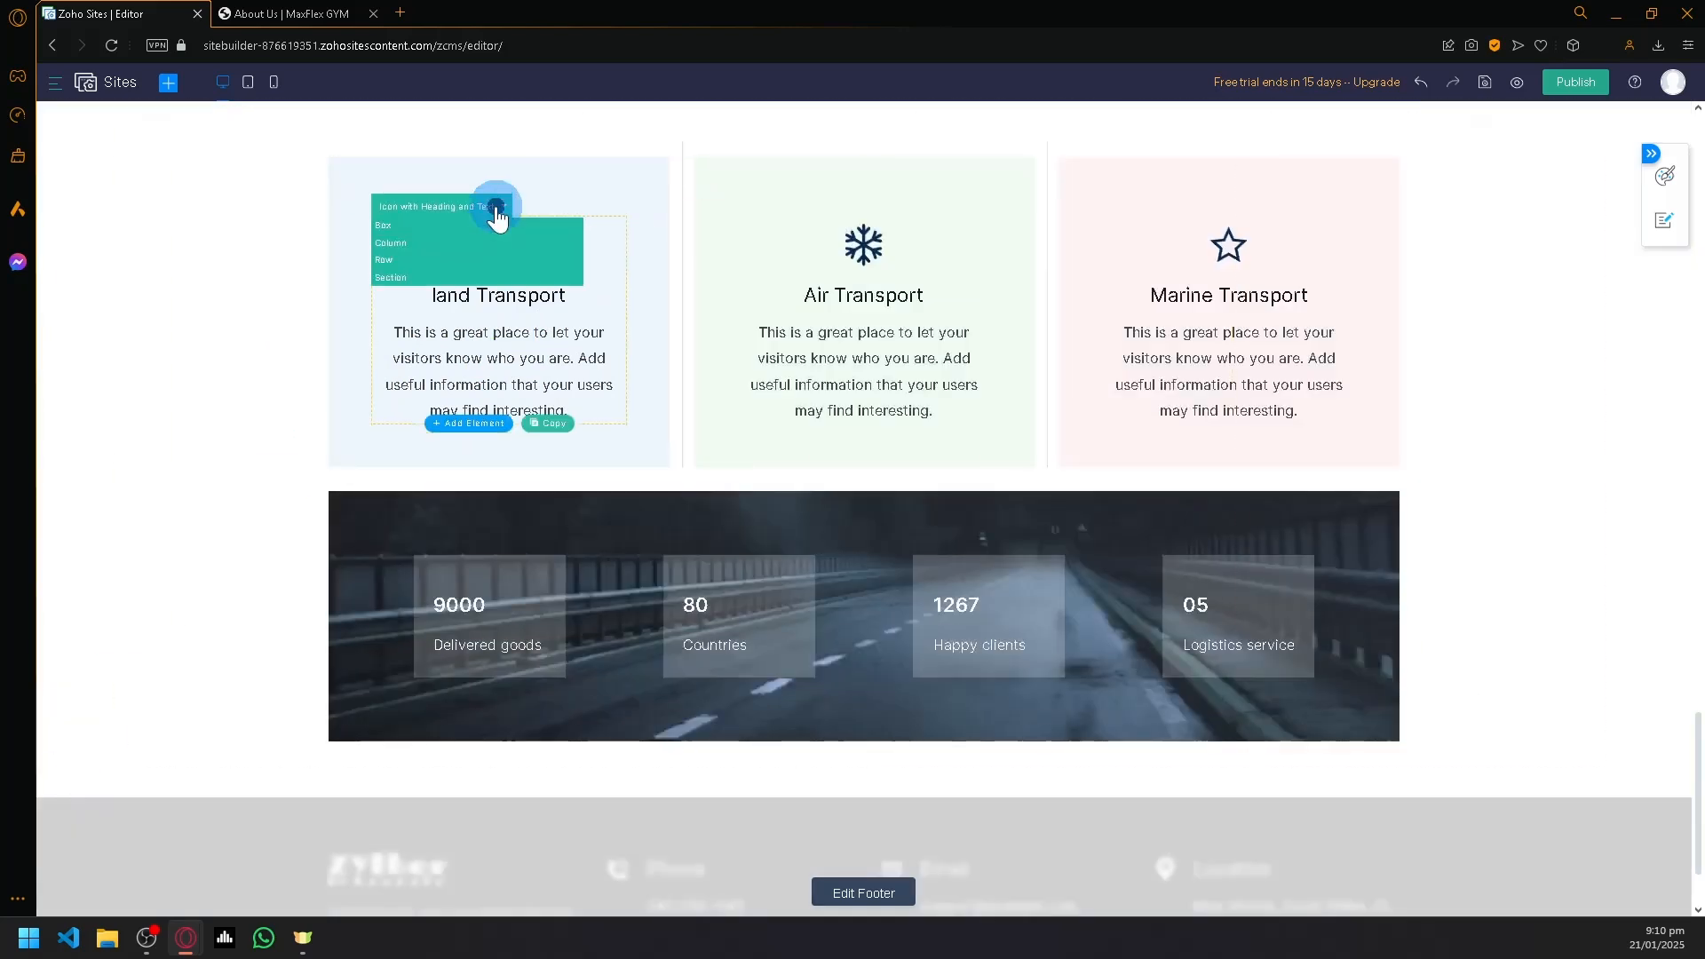
left_click(383, 245)
left_click(313, 291)
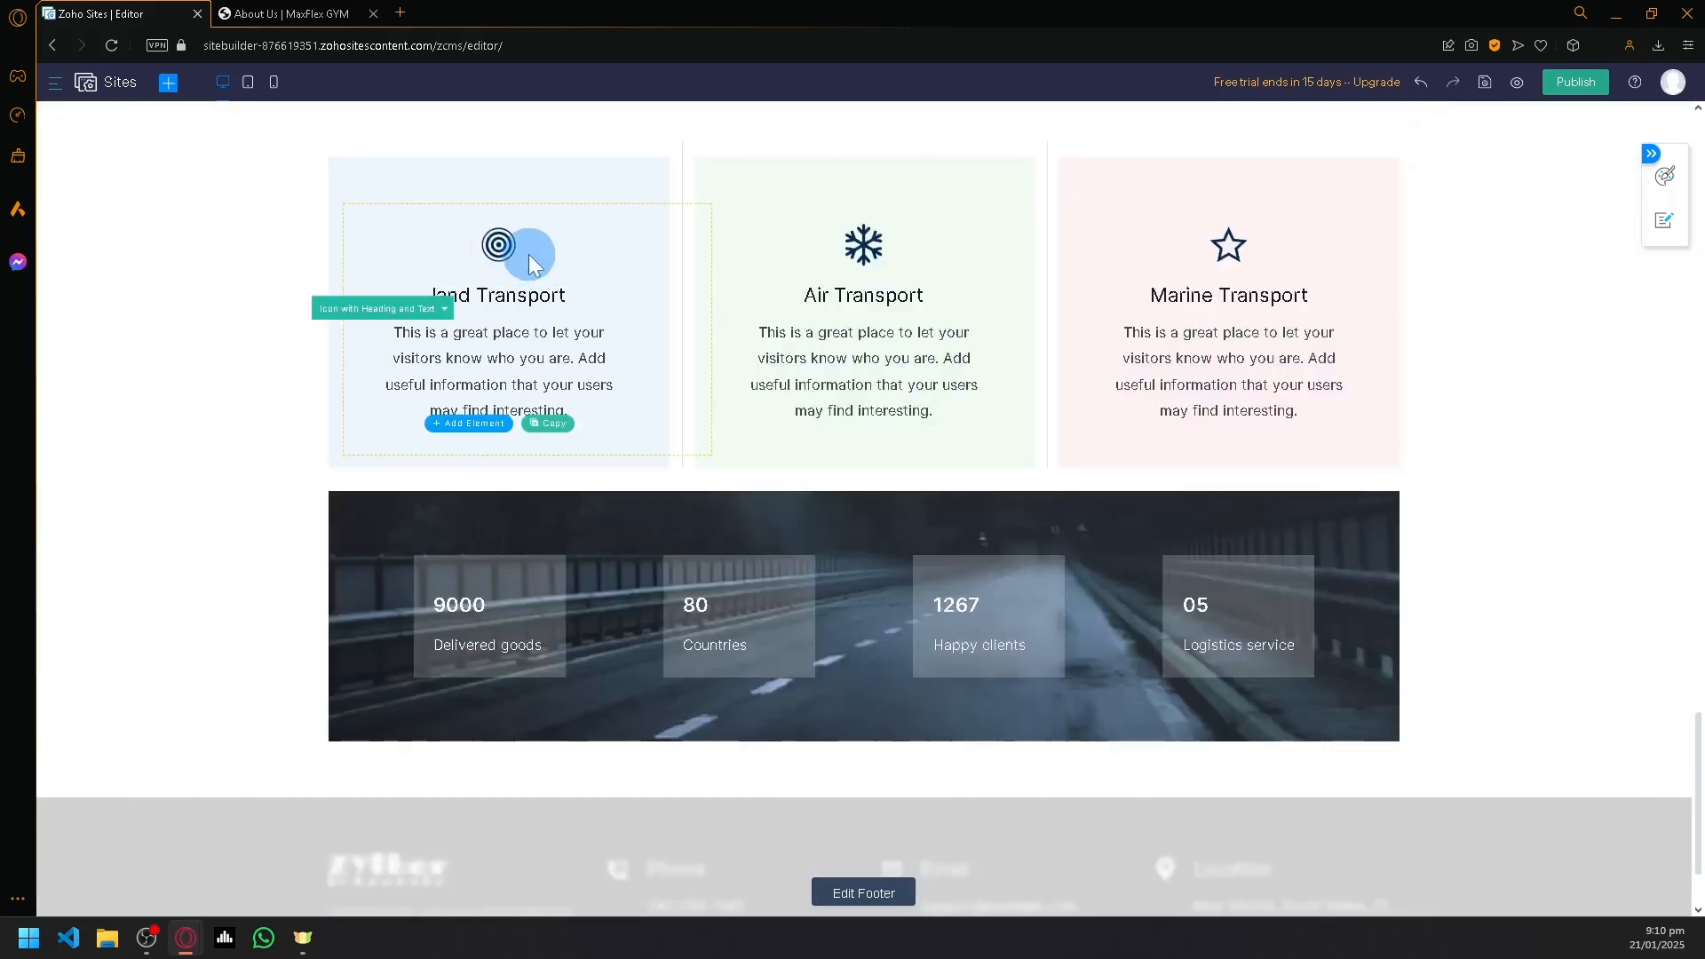
left_click(495, 209)
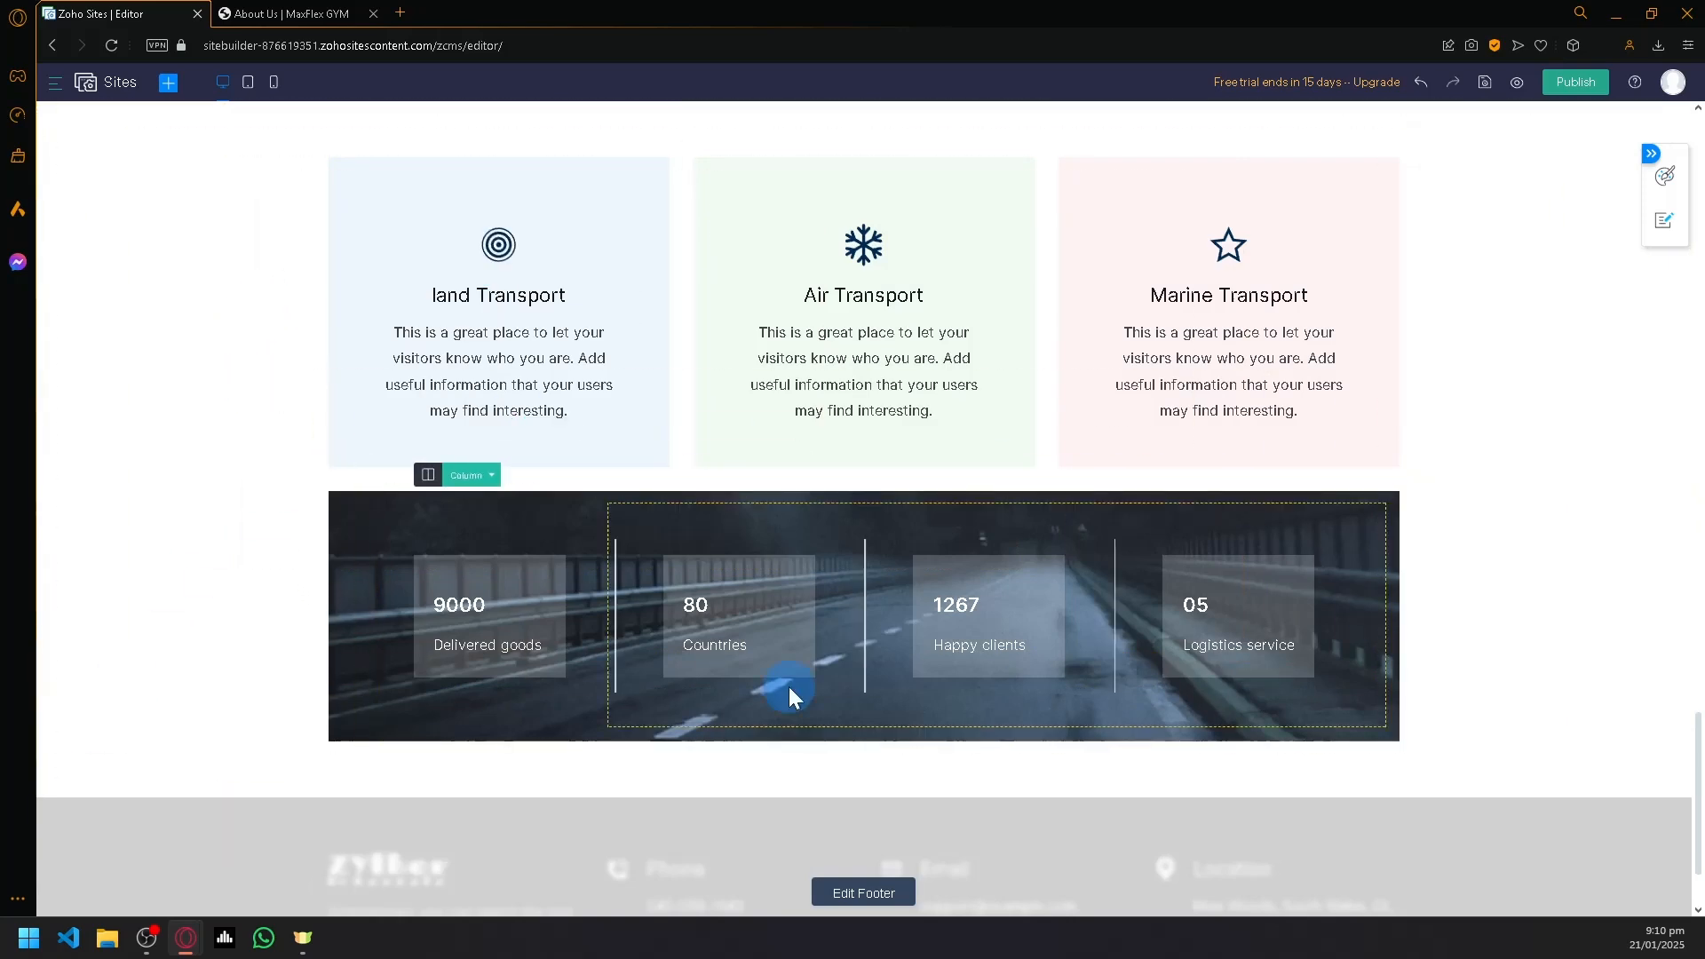
- Open the site-wide footer for editing and return to editing the home page
scroll(1056, 701, "down", 2)
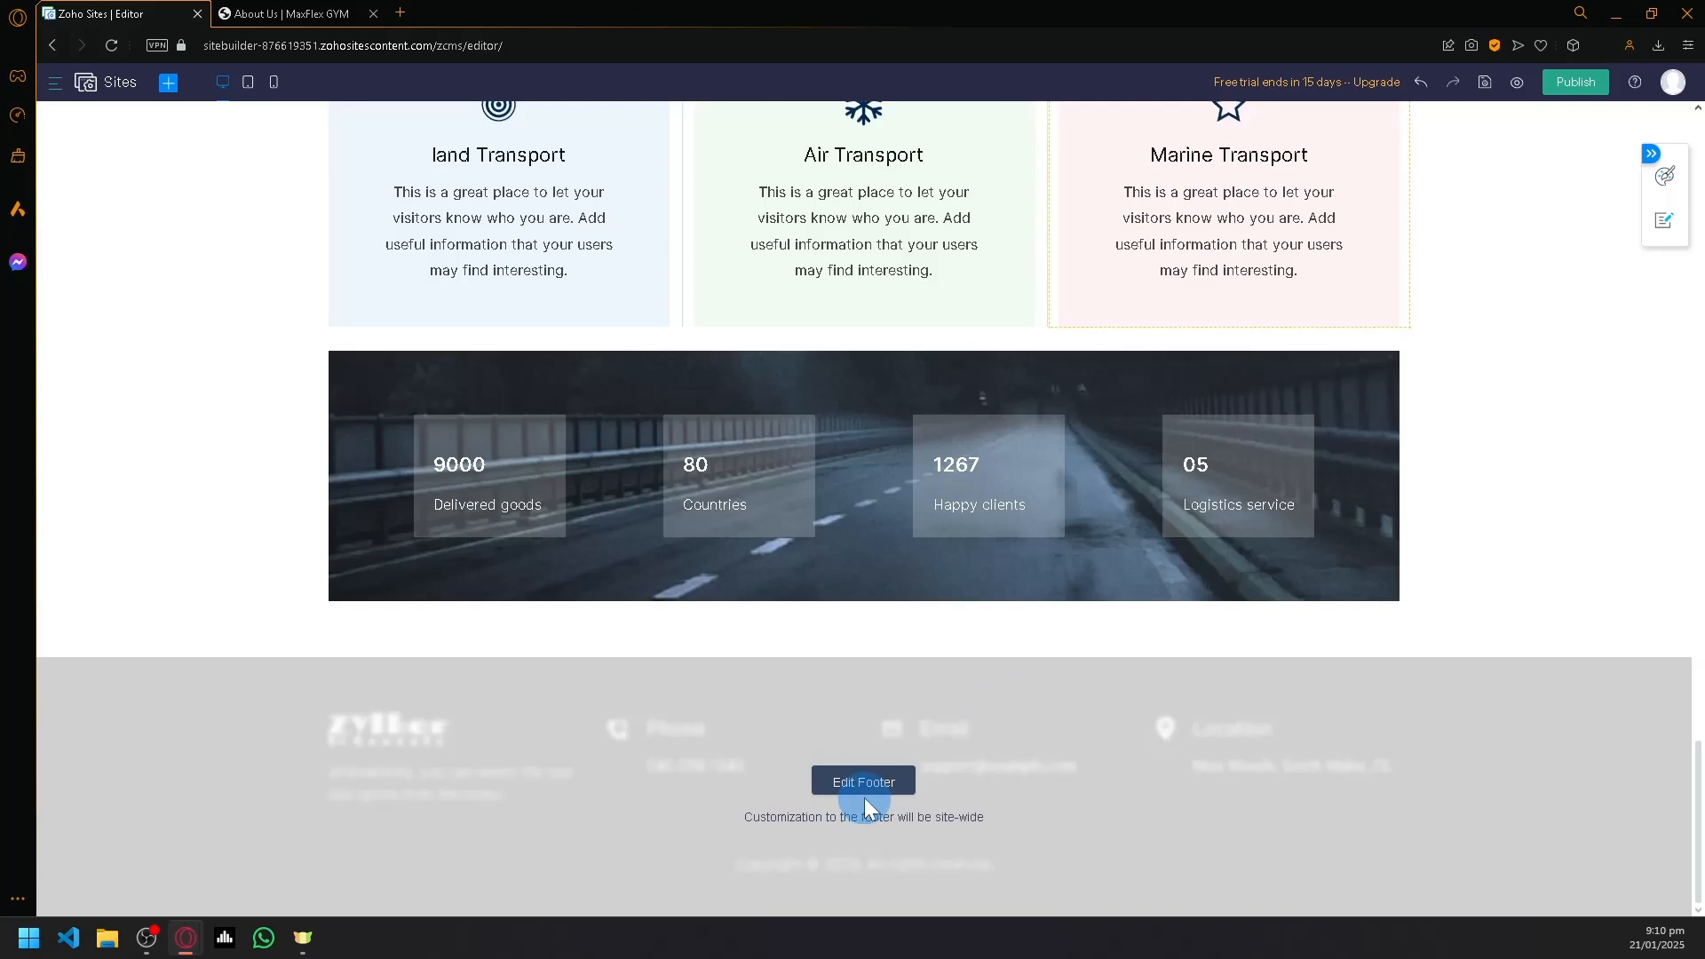
left_click(847, 784)
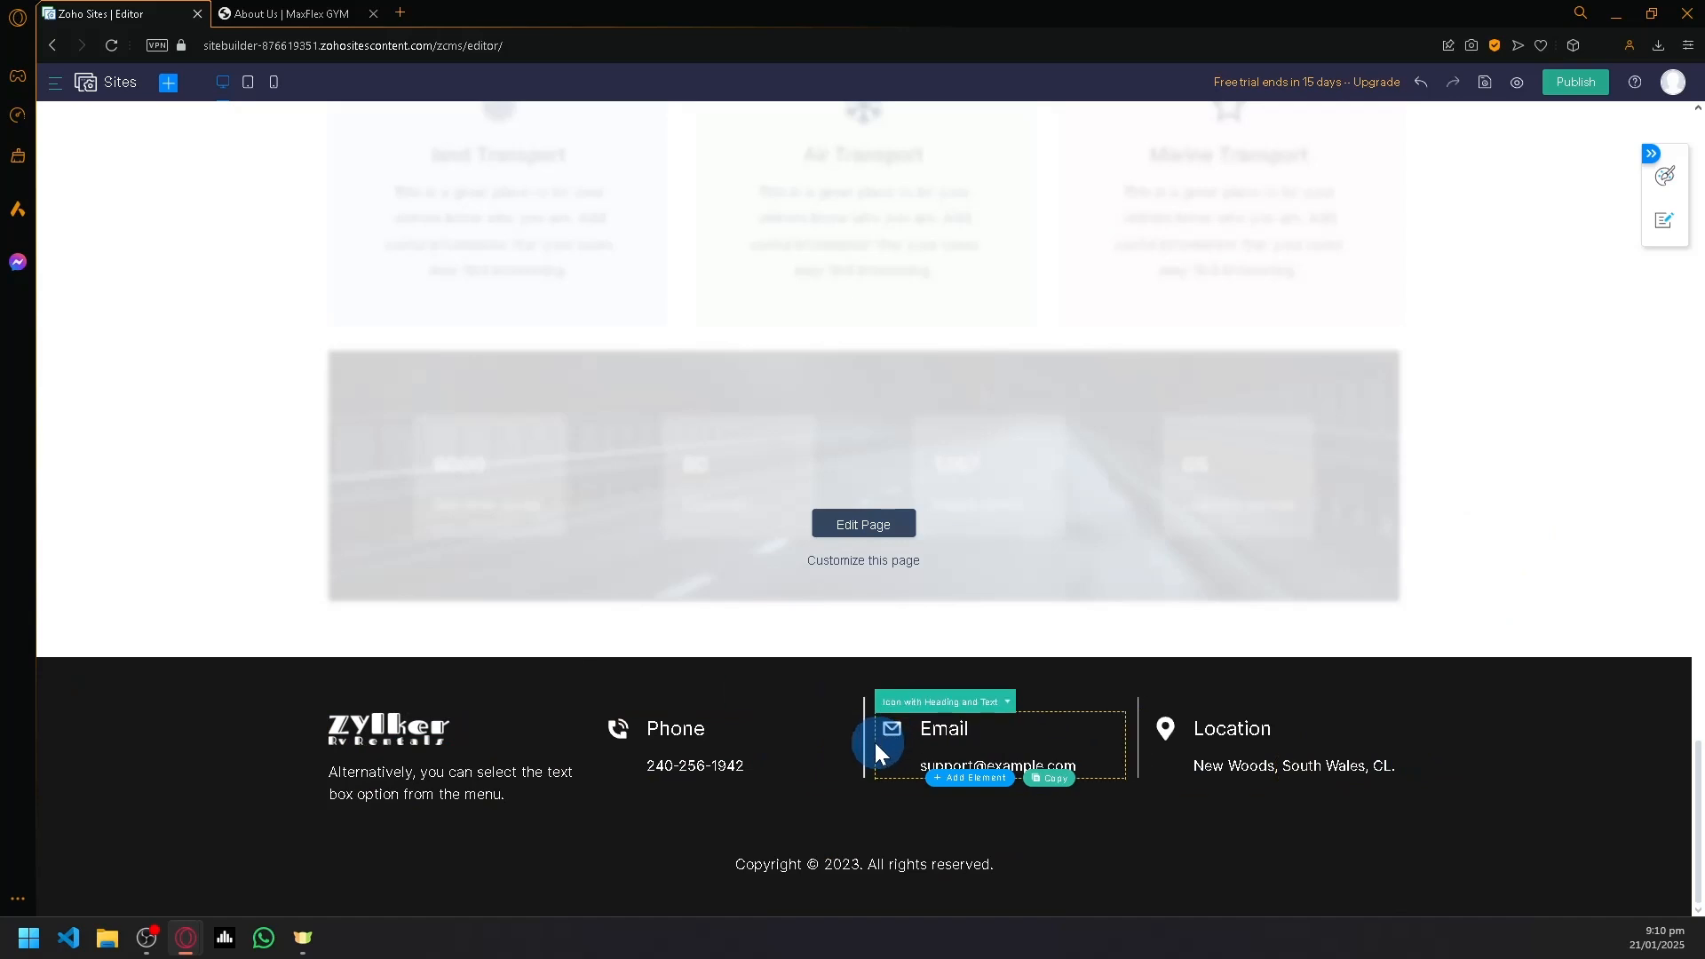
left_click(865, 524)
- View the home page in the mobile layout, and switch the editor to the tablet layout
scroll(876, 570, "up", 15)
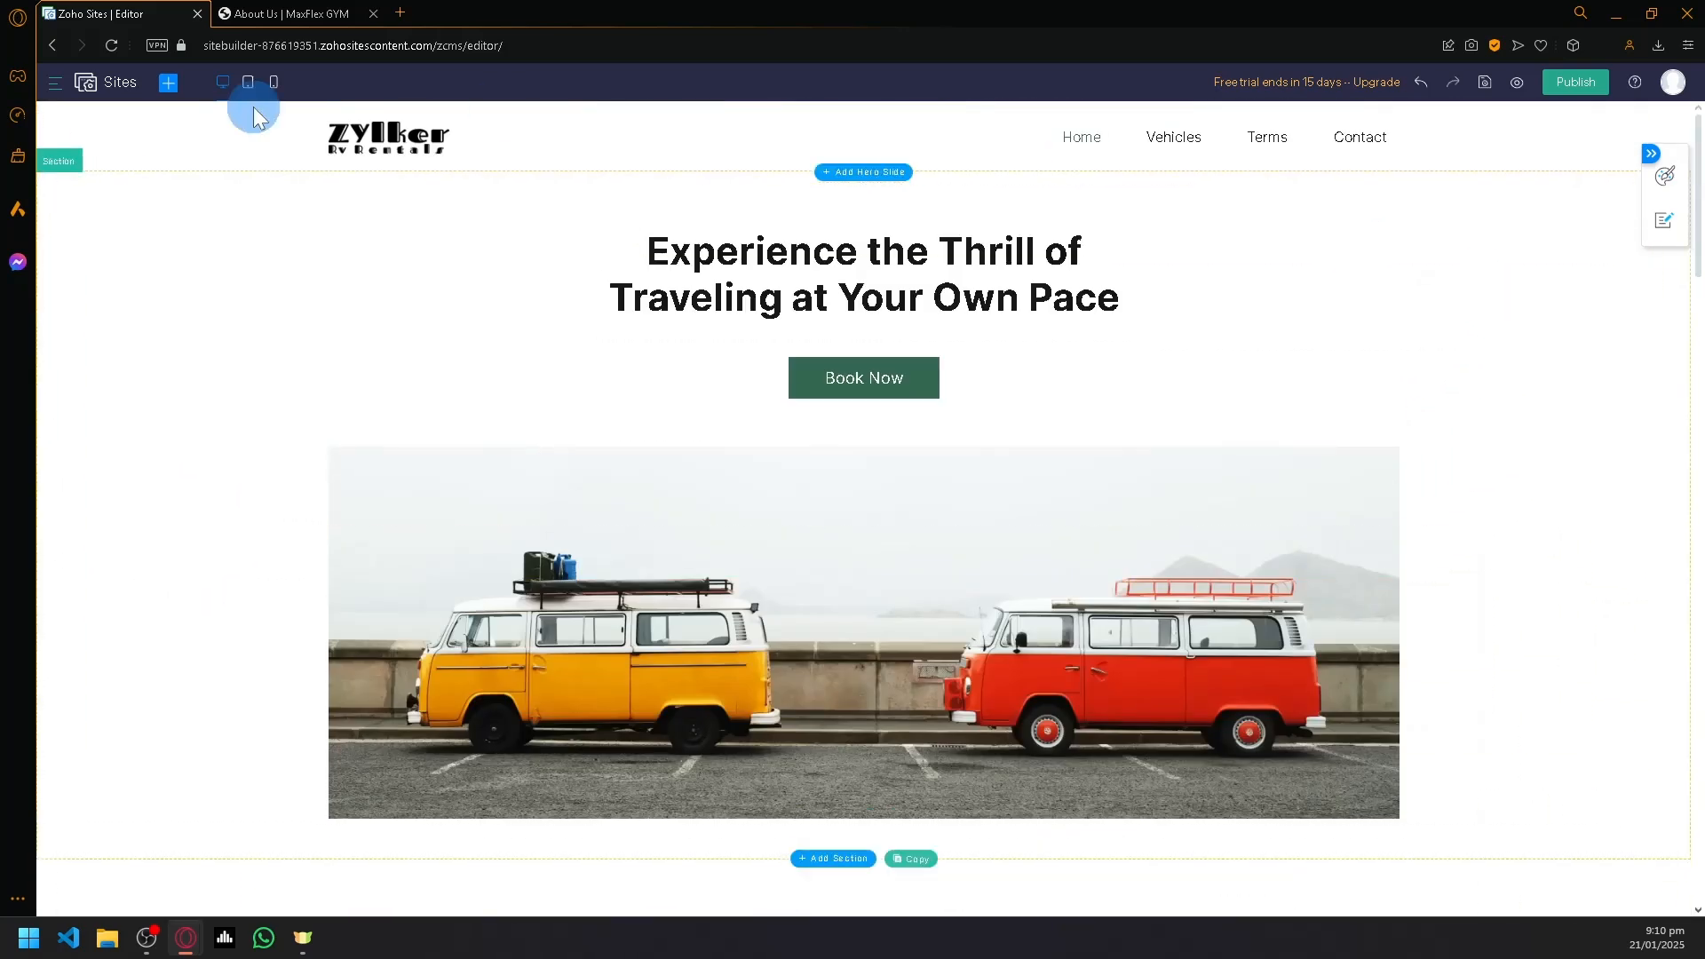
left_click(169, 83)
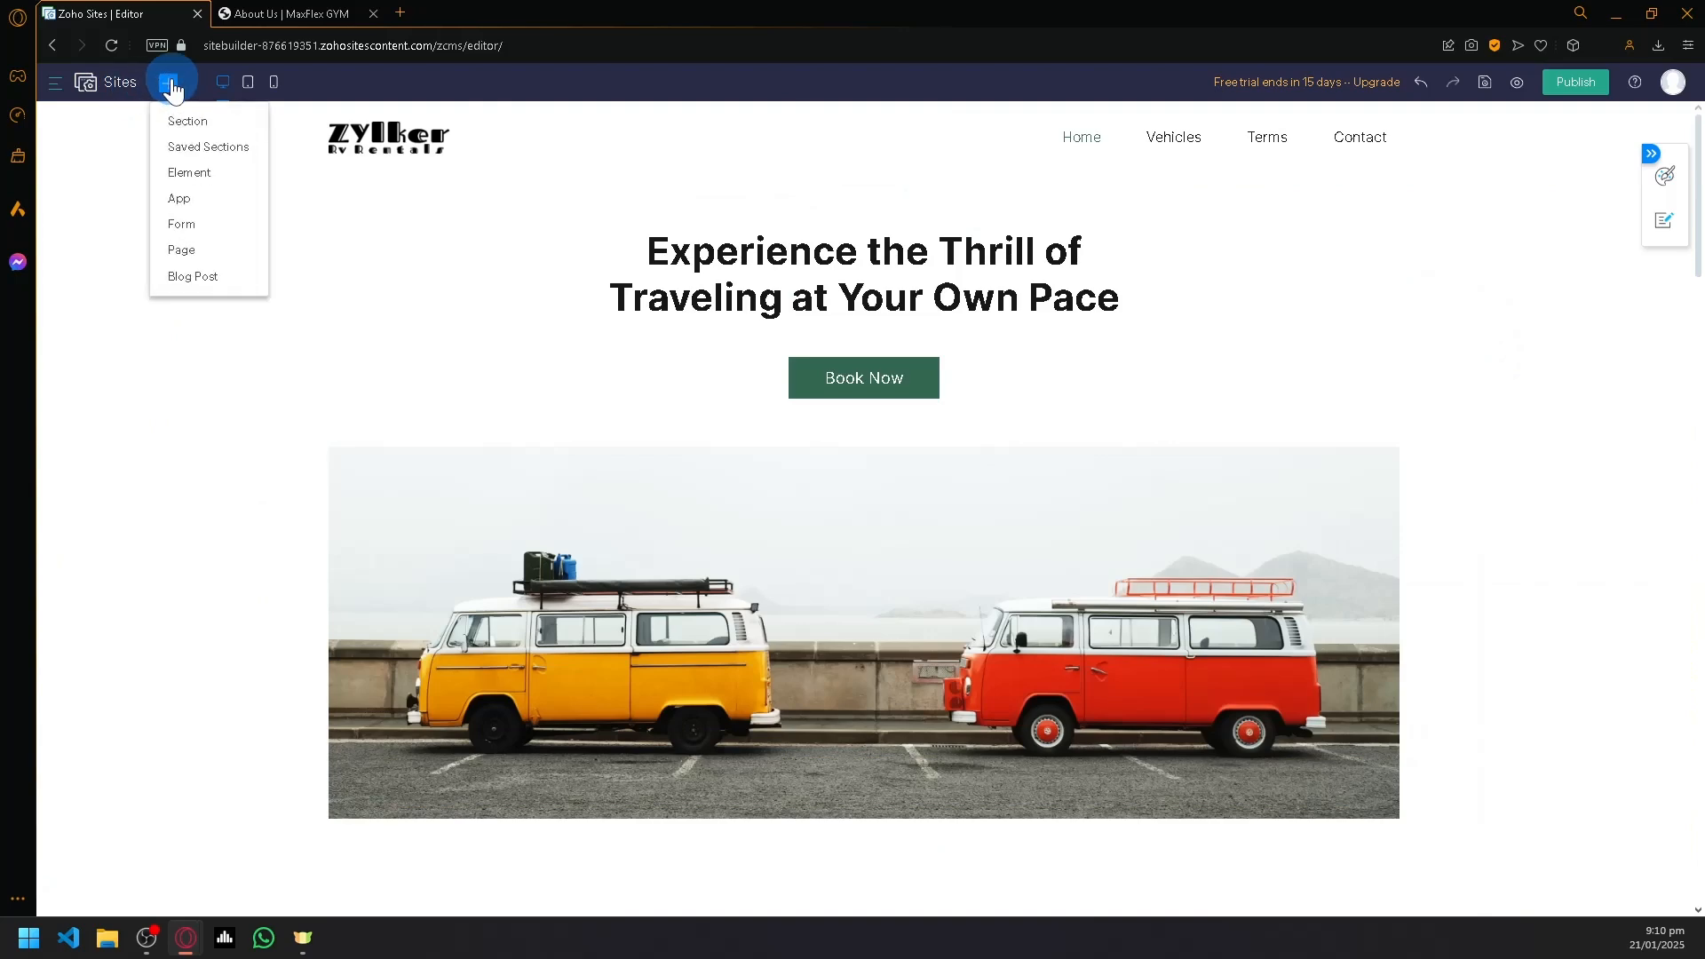
left_click(273, 82)
scroll(965, 486, "down", 10)
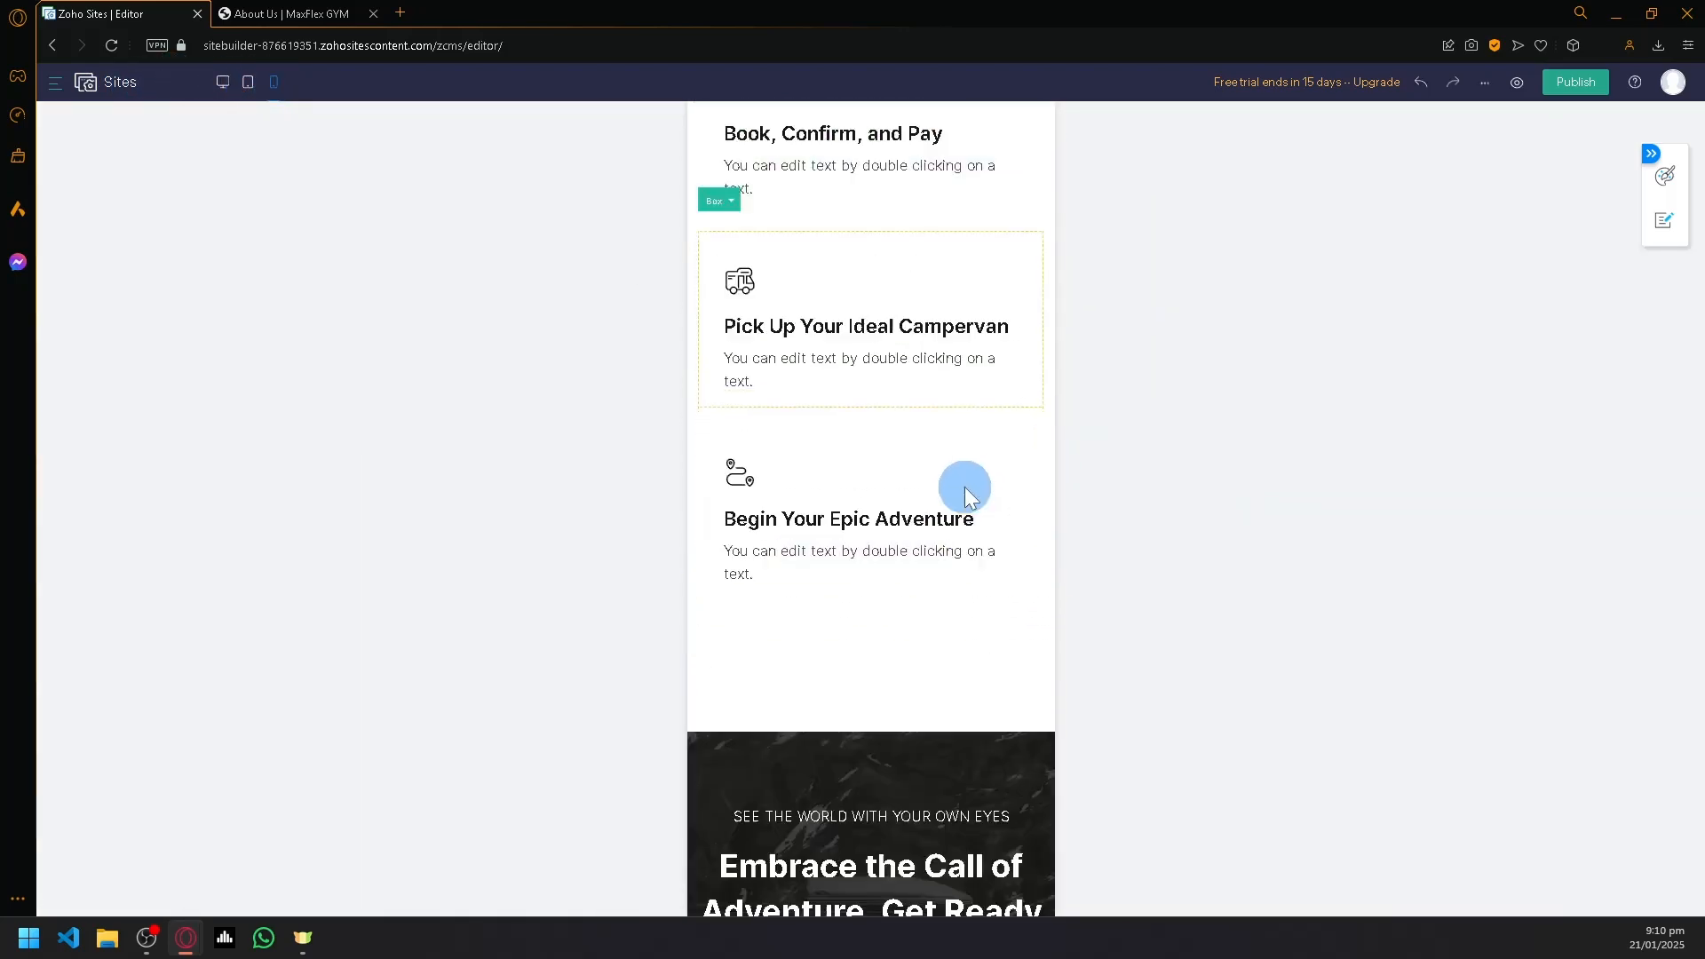
scroll(882, 472, "up", 10)
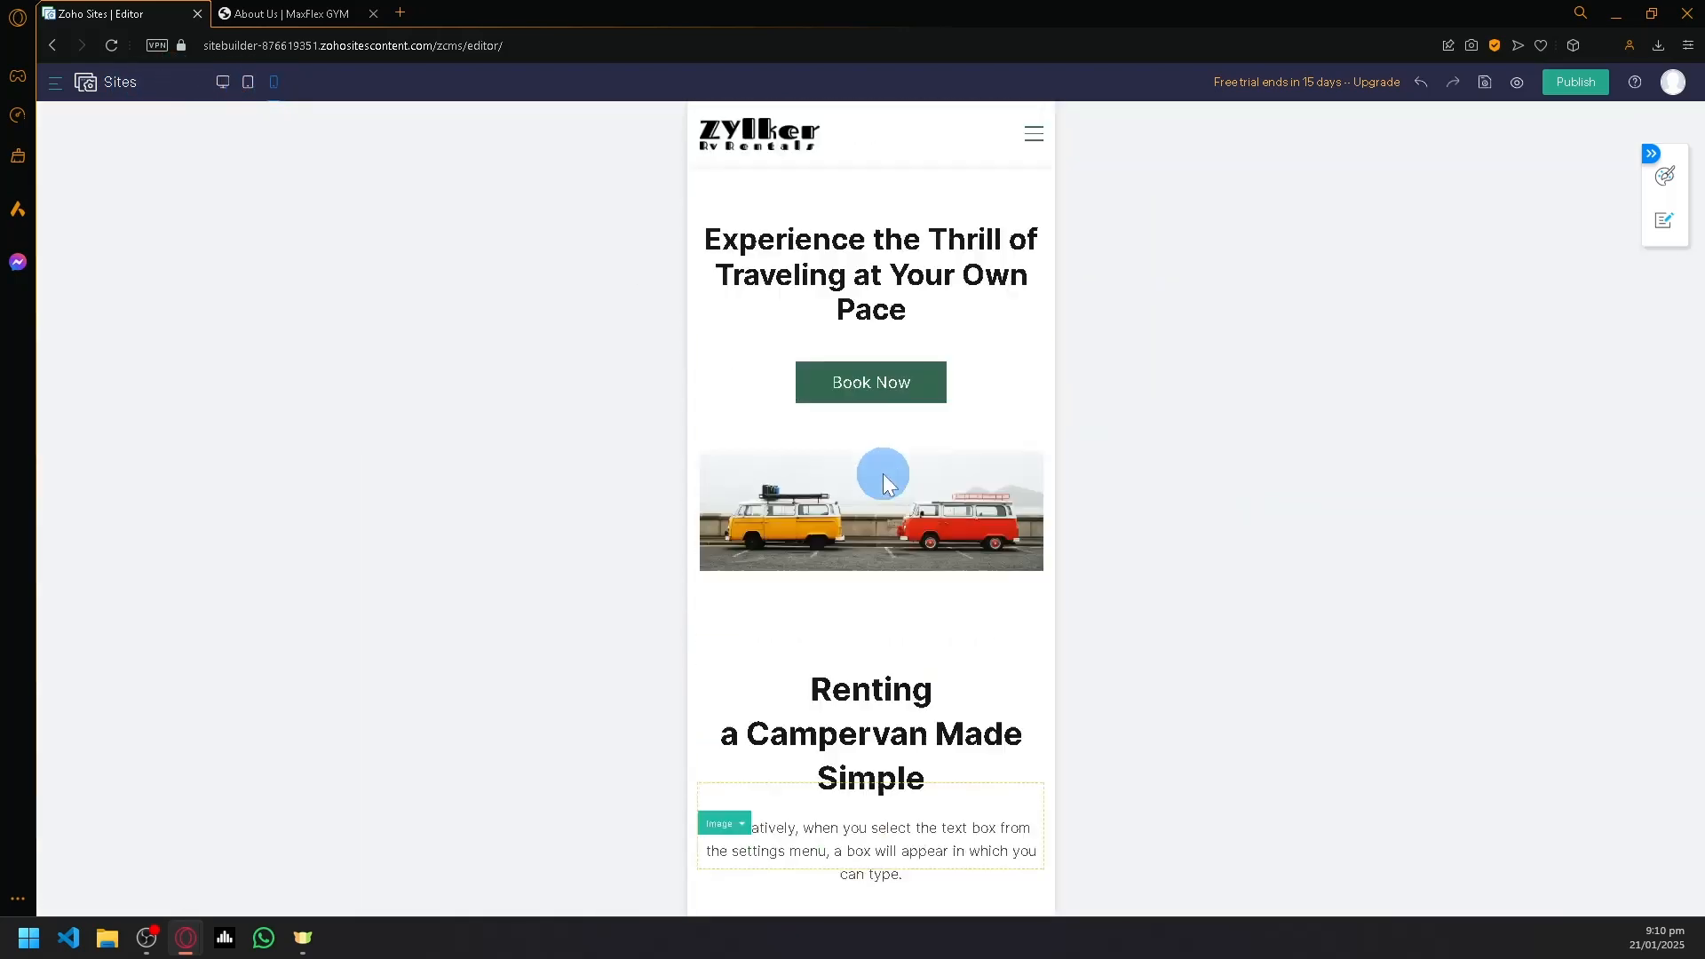
left_click(248, 85)
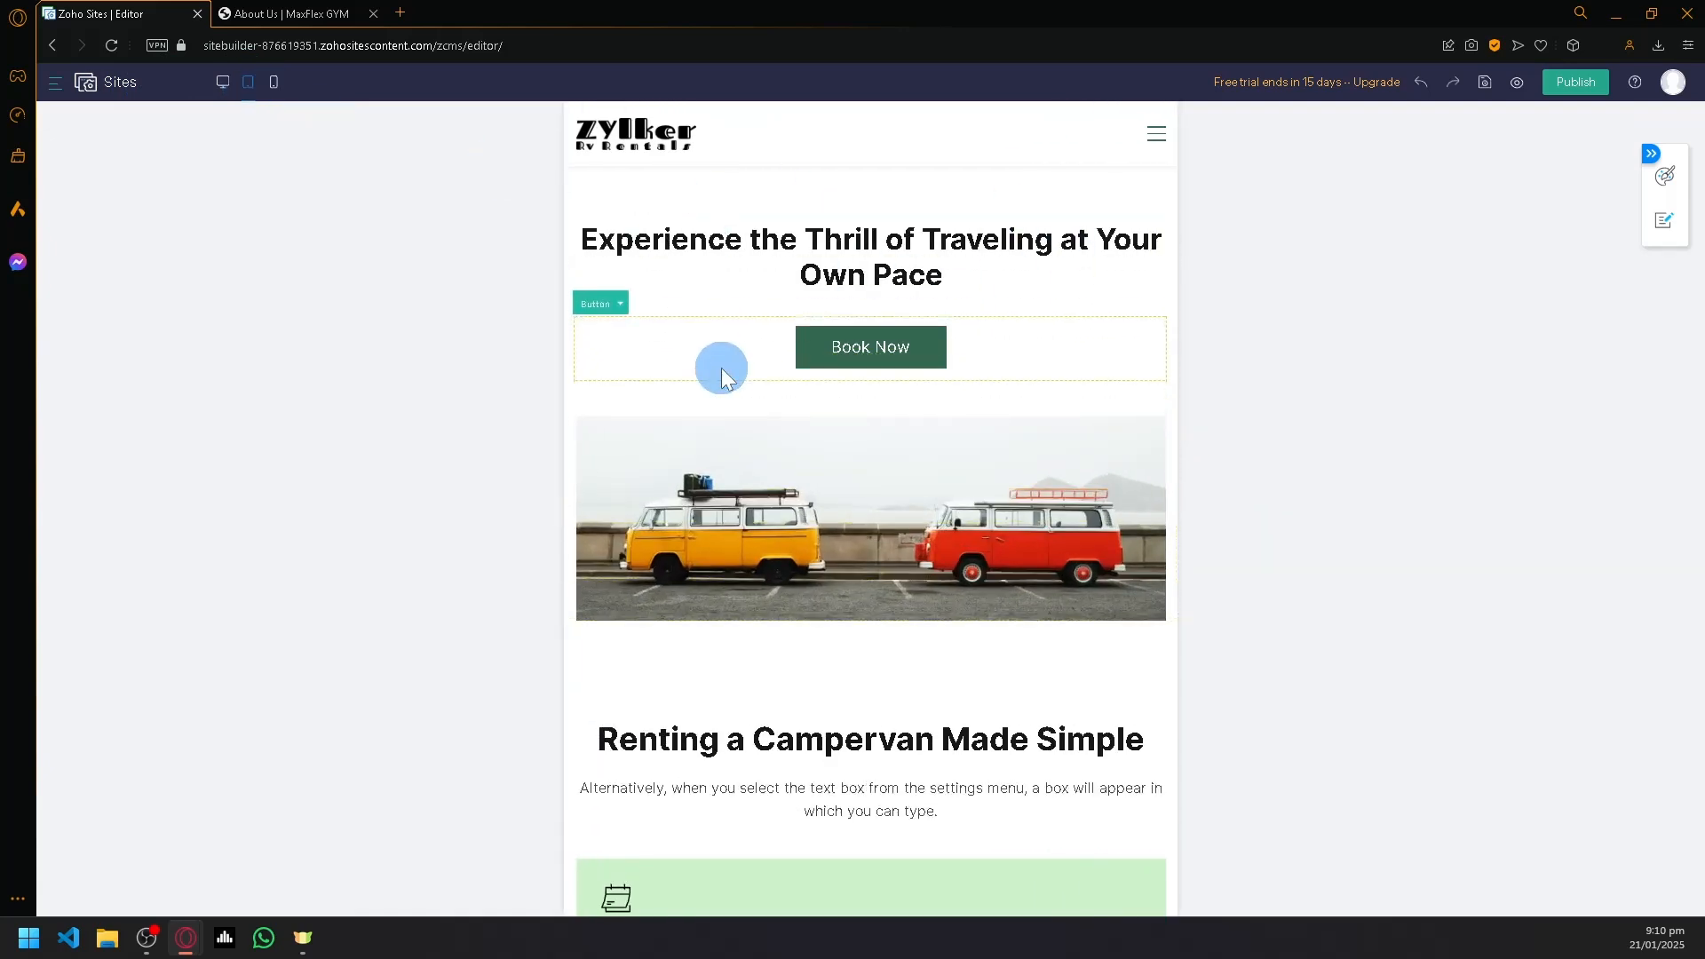
- Save the home page and look through its desktop preview before returning to the editor
left_click(55, 89)
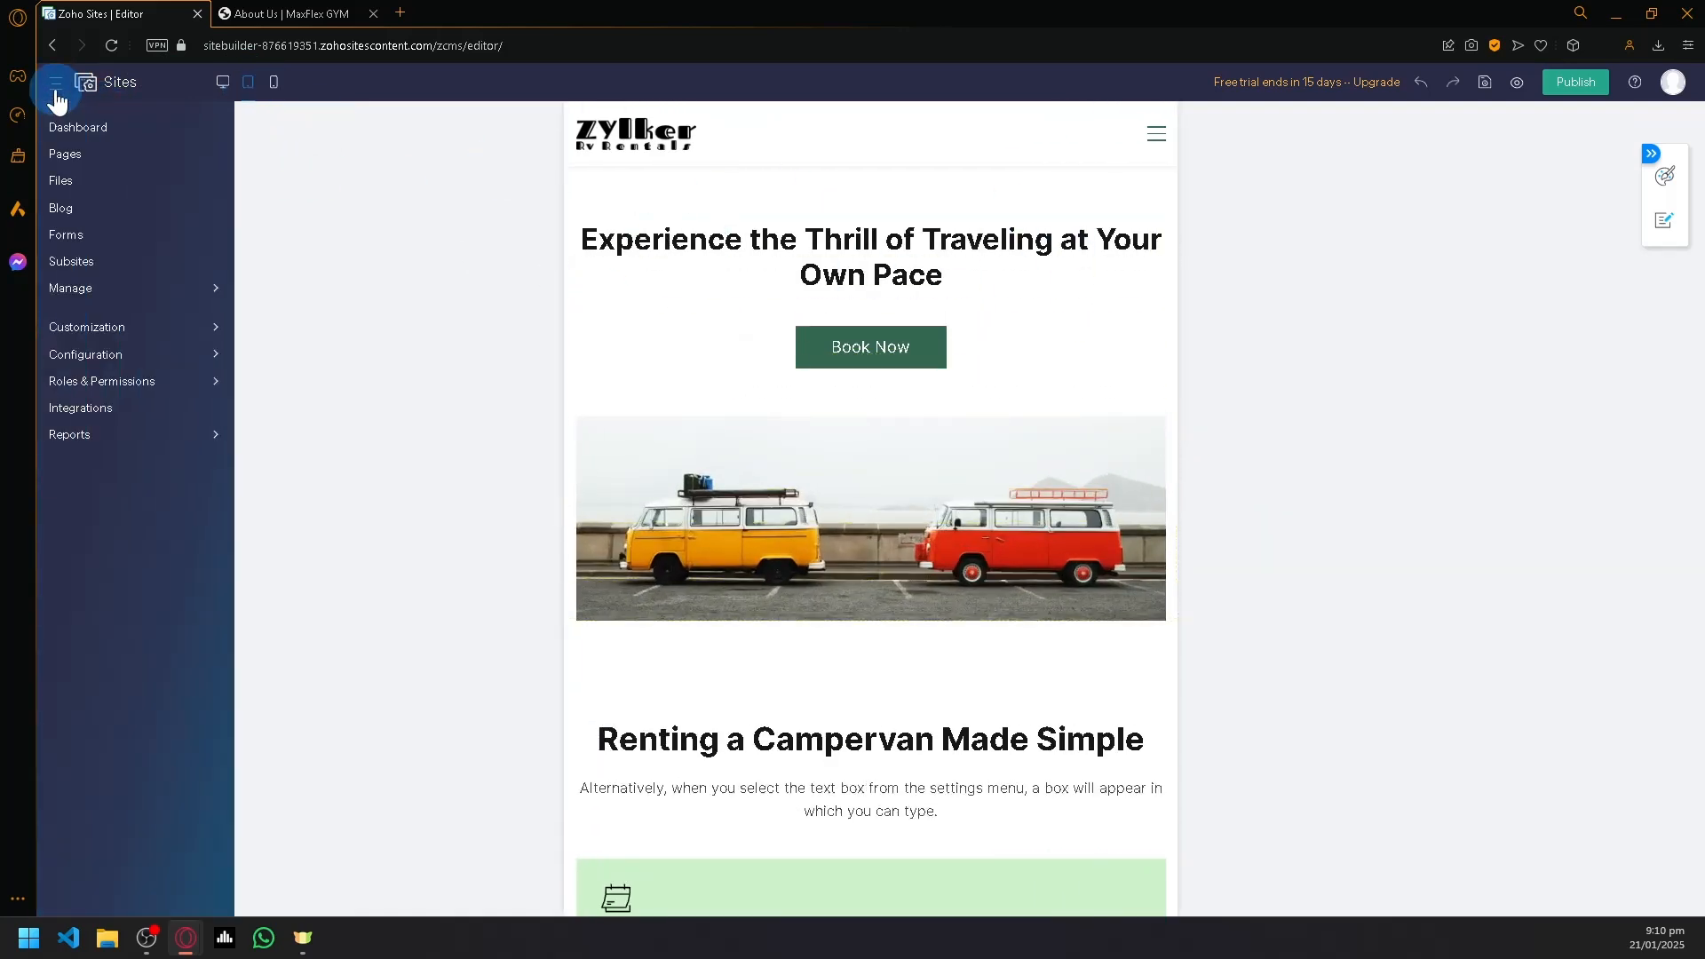
left_click(55, 89)
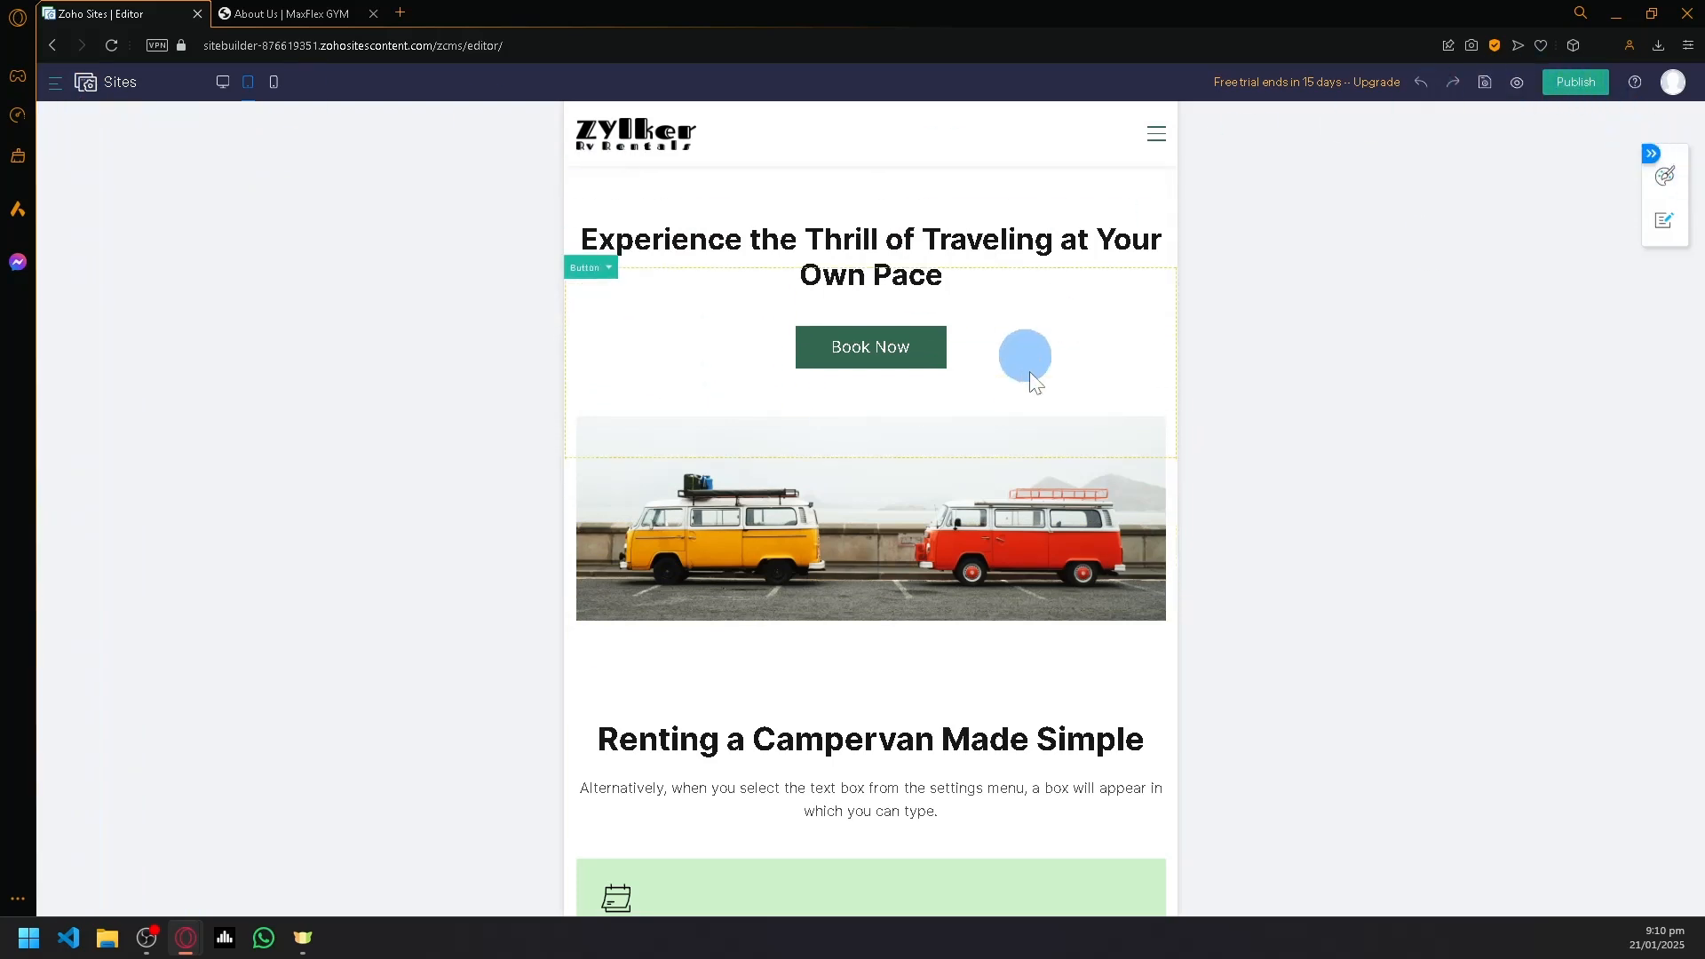
left_click(1484, 89)
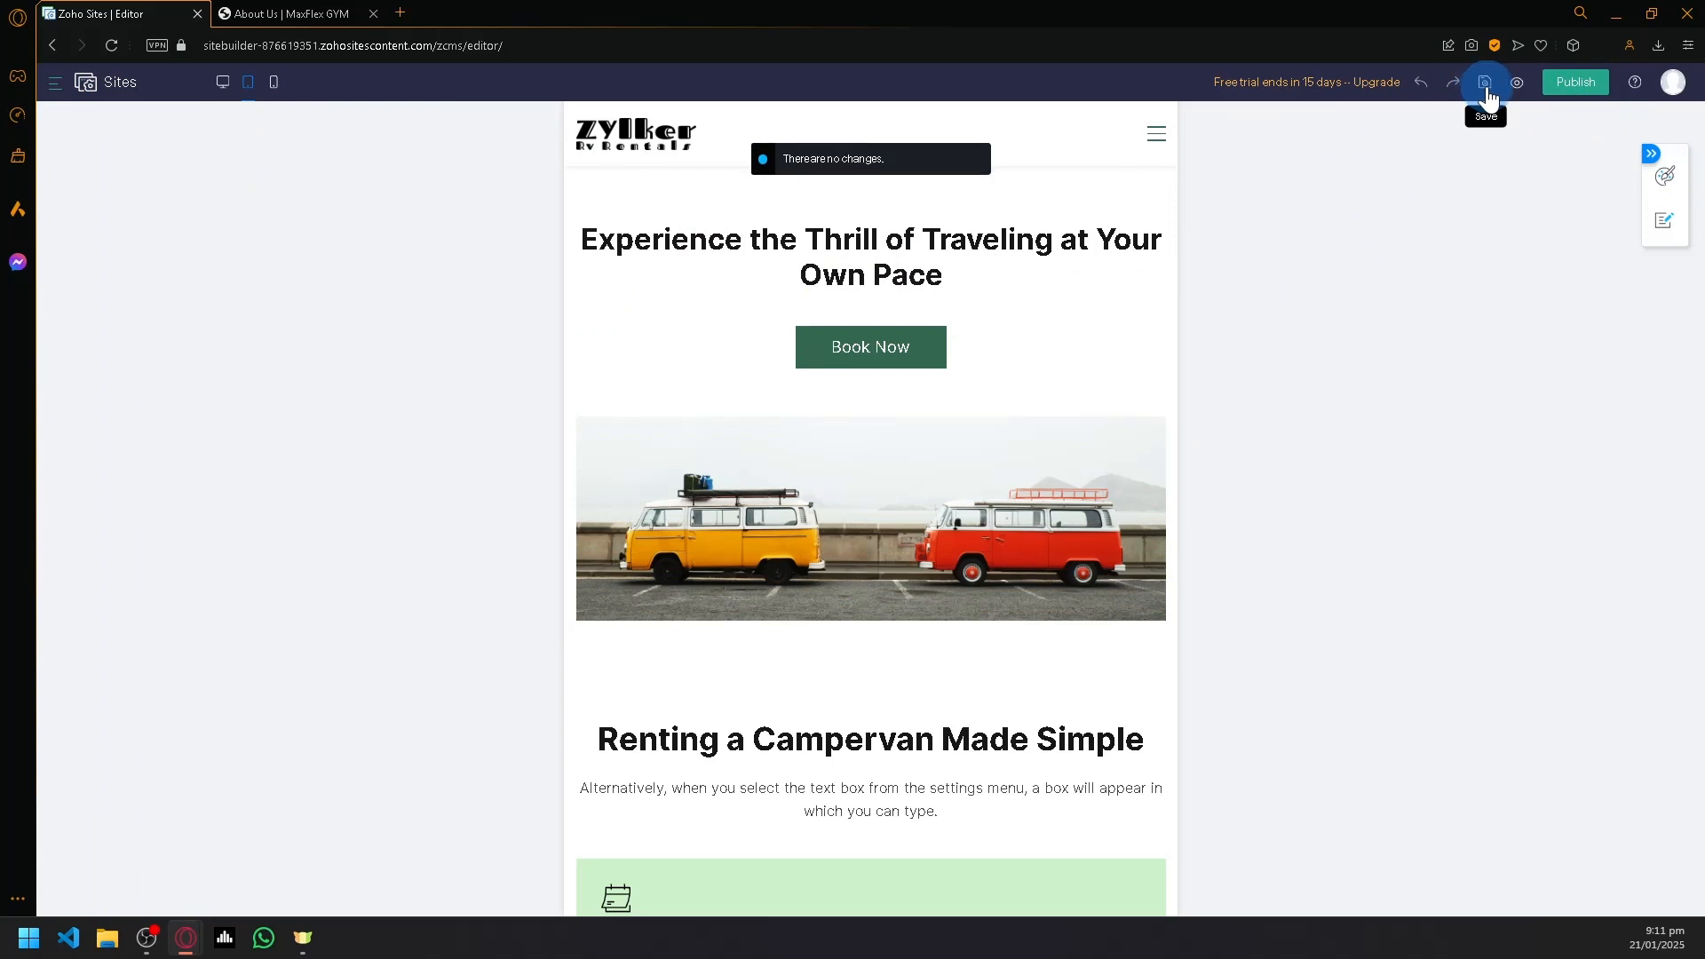
left_click(1518, 86)
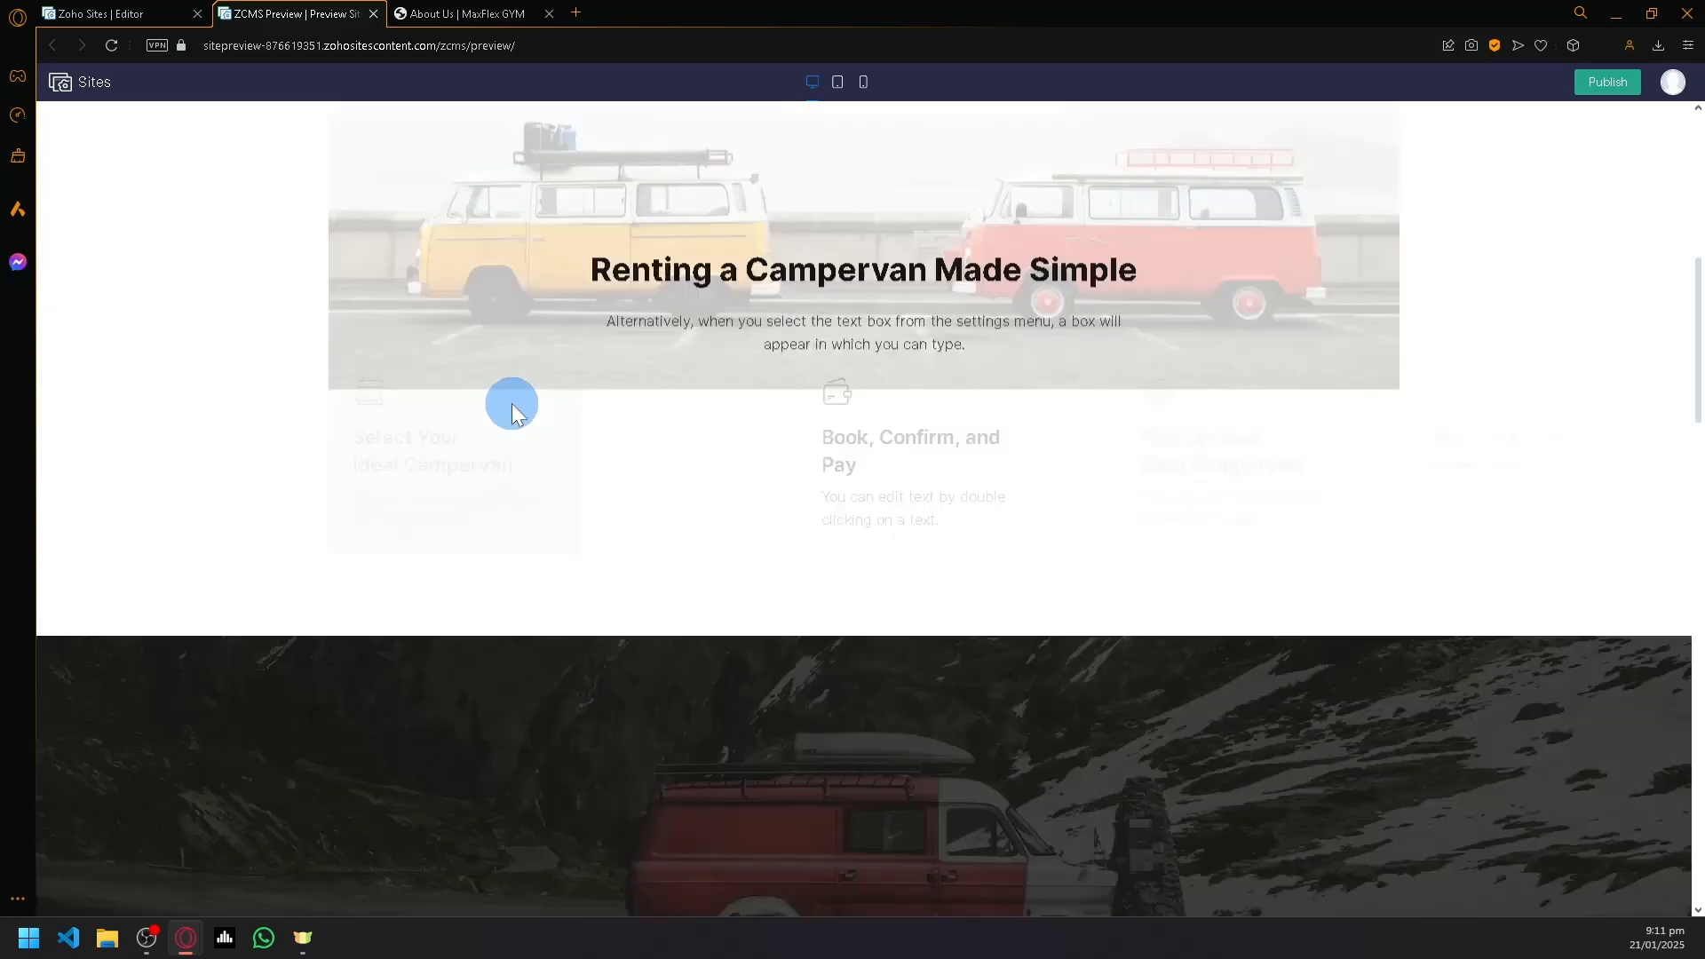
scroll(559, 430, "down", 10)
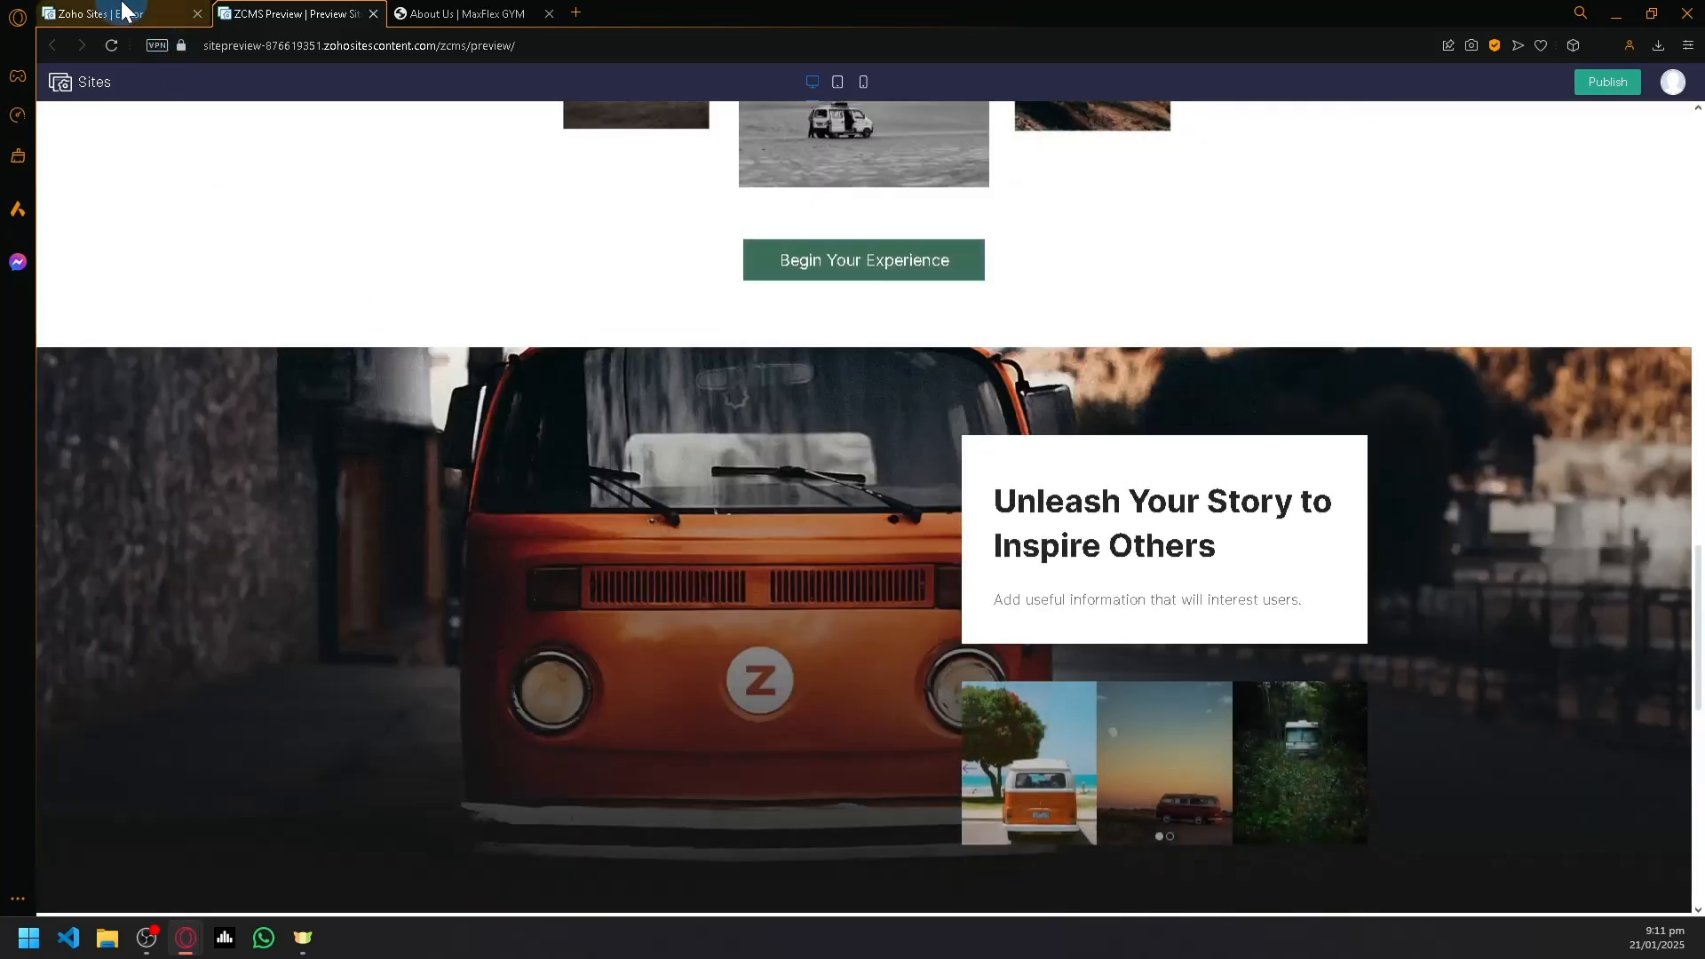
left_click(121, 12)
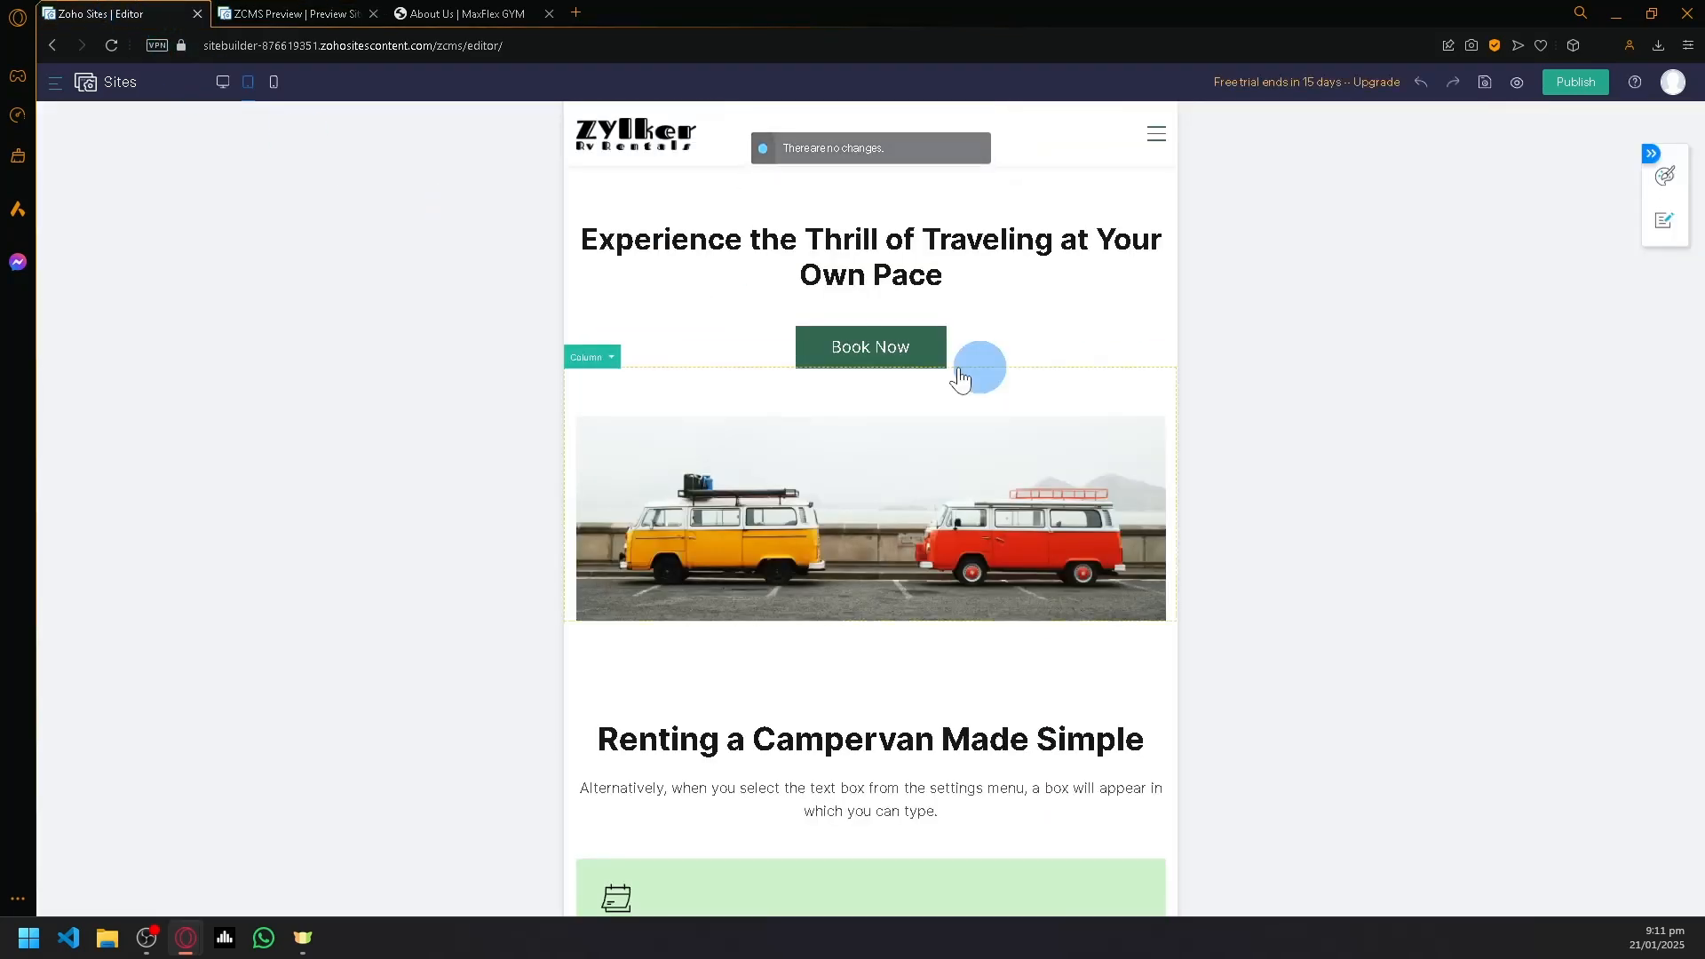
- Examine the style settings of the hero heading column and the Button Style and General settings of the "Book Now" button
left_click(1076, 294)
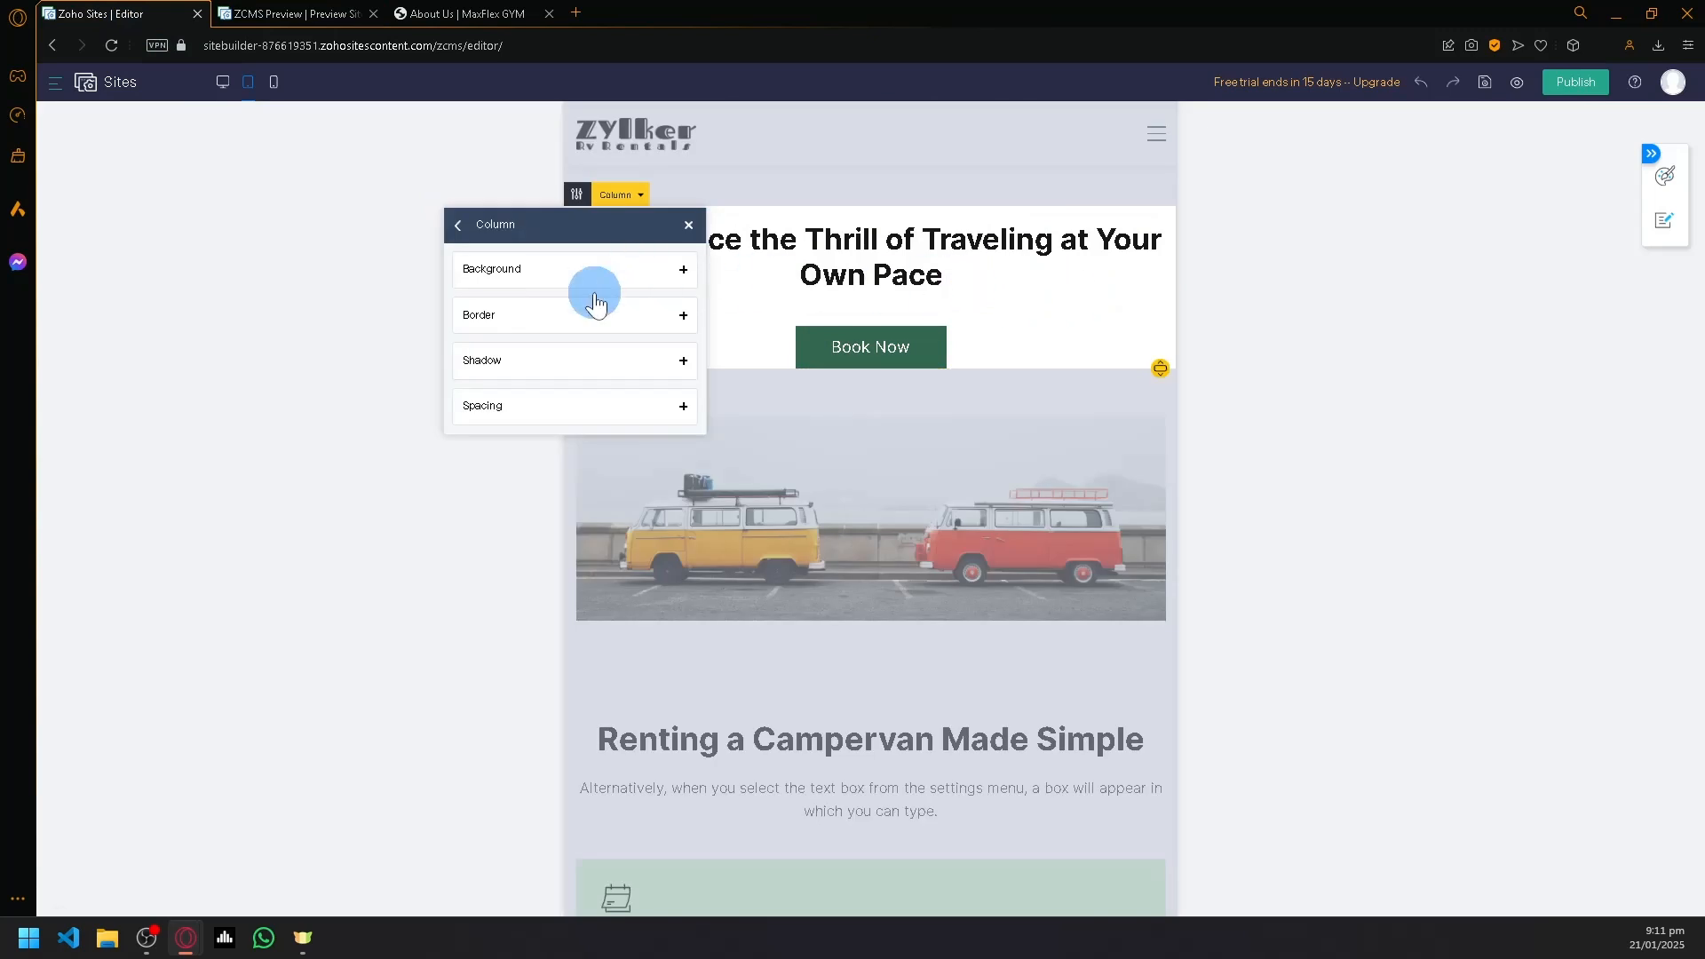
left_click(688, 226)
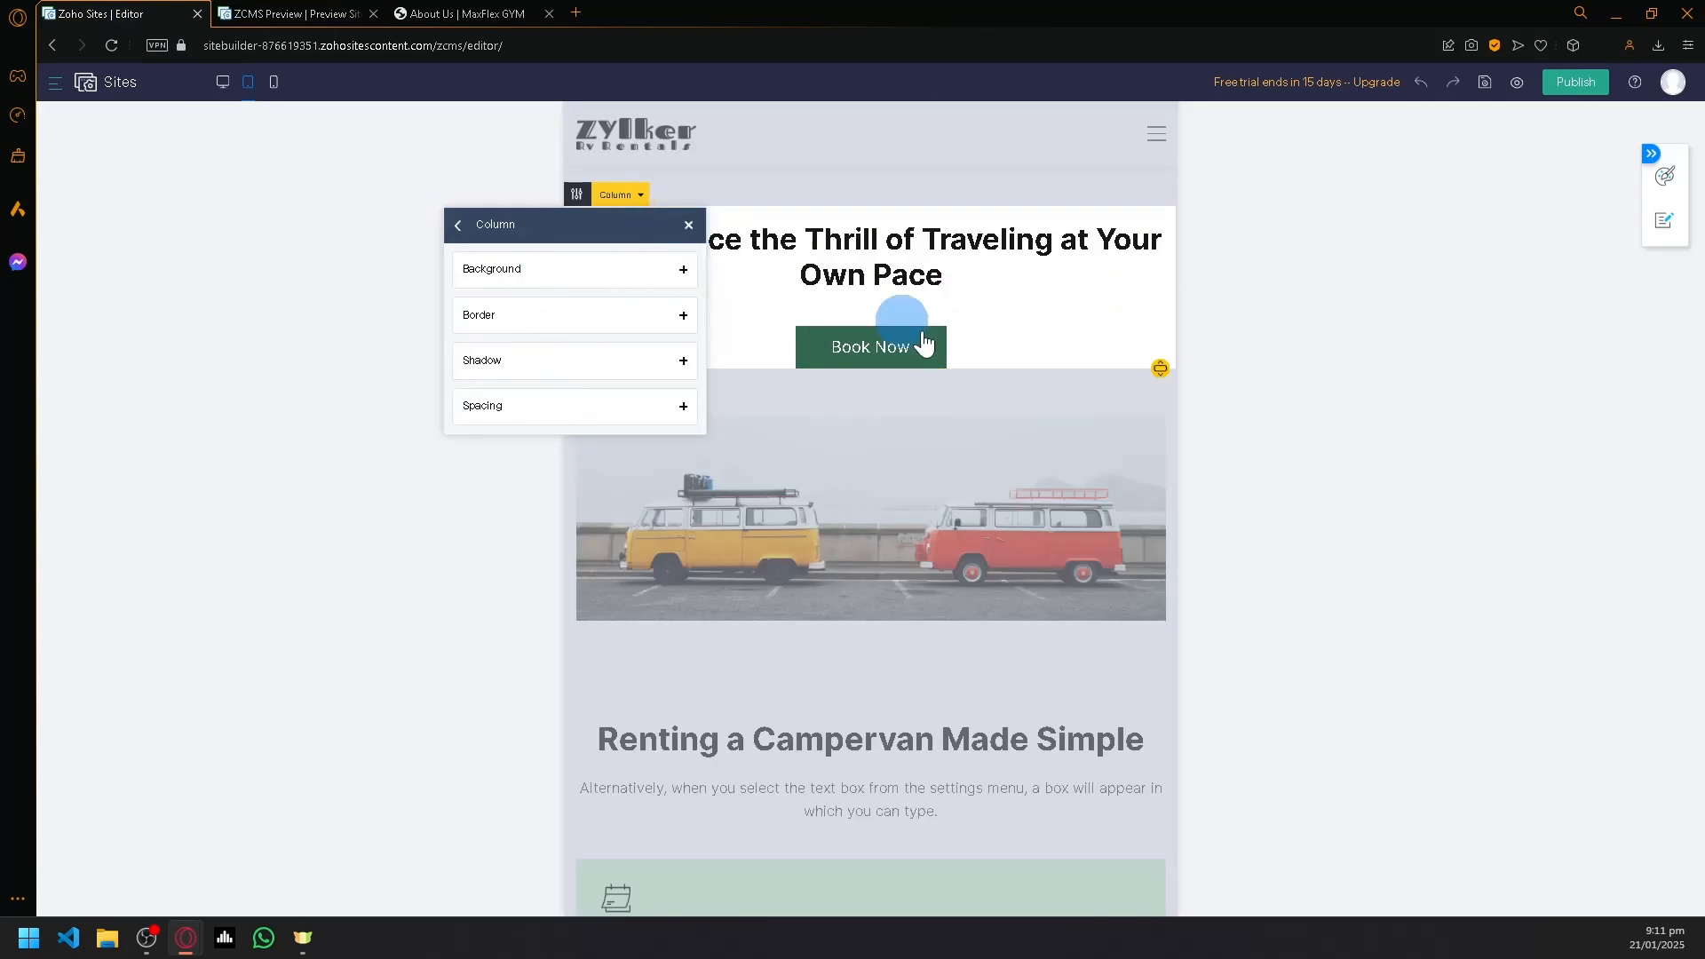
left_click(924, 349)
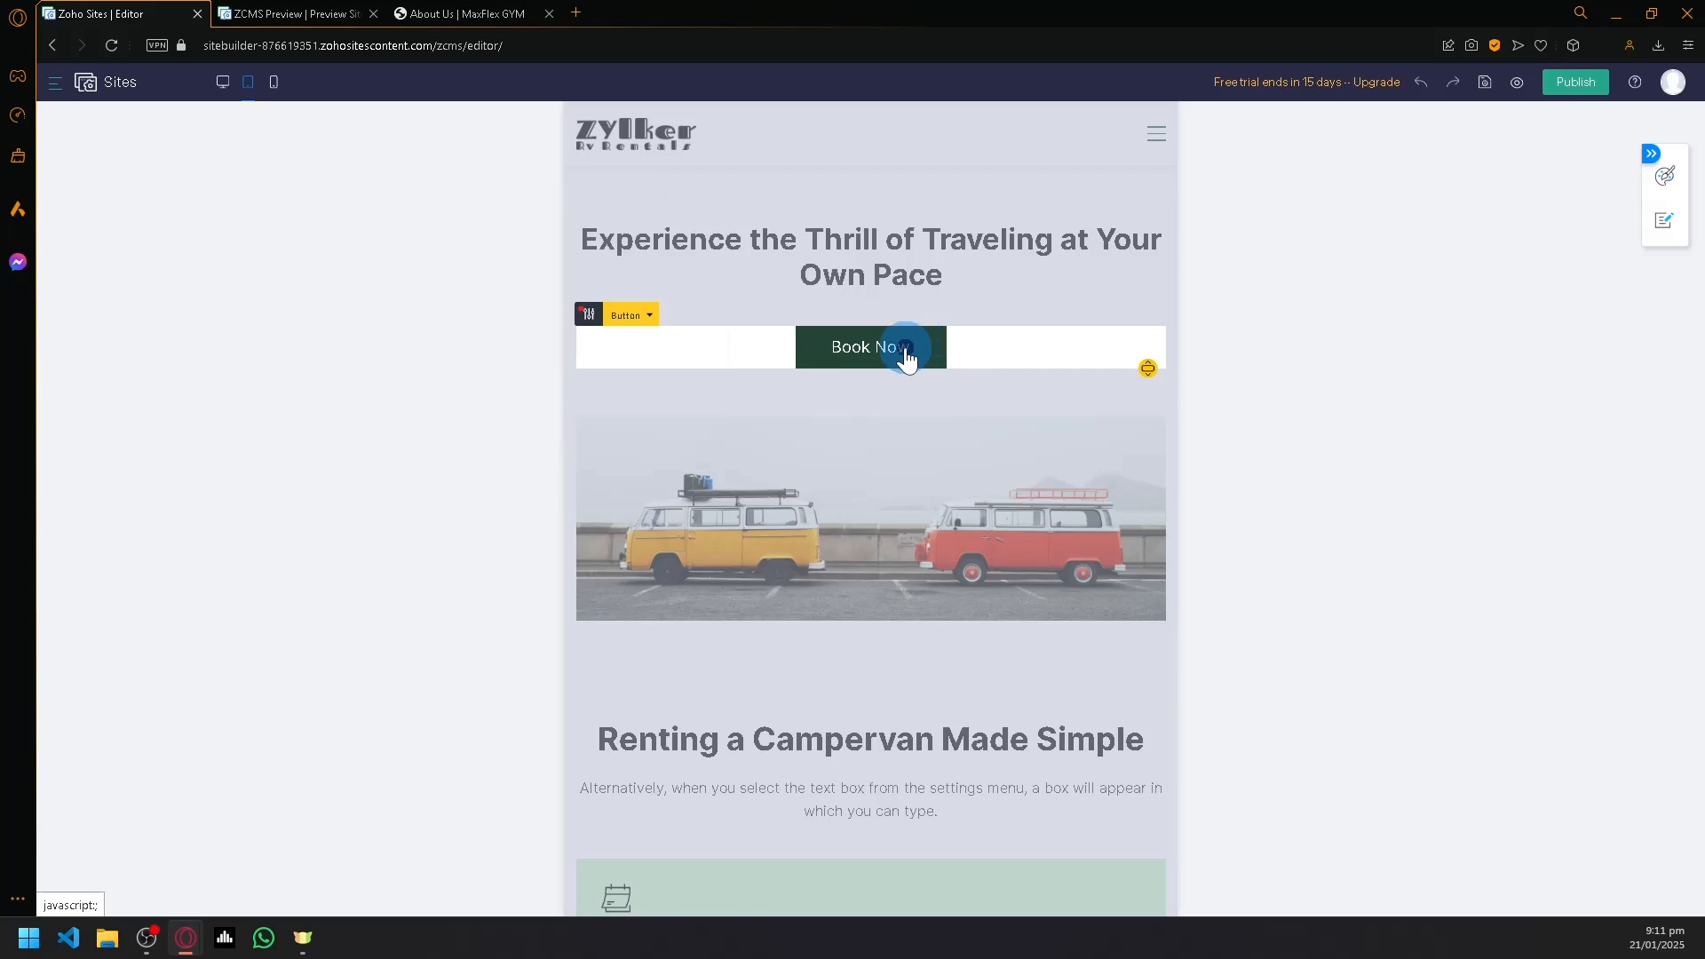
left_click(587, 316)
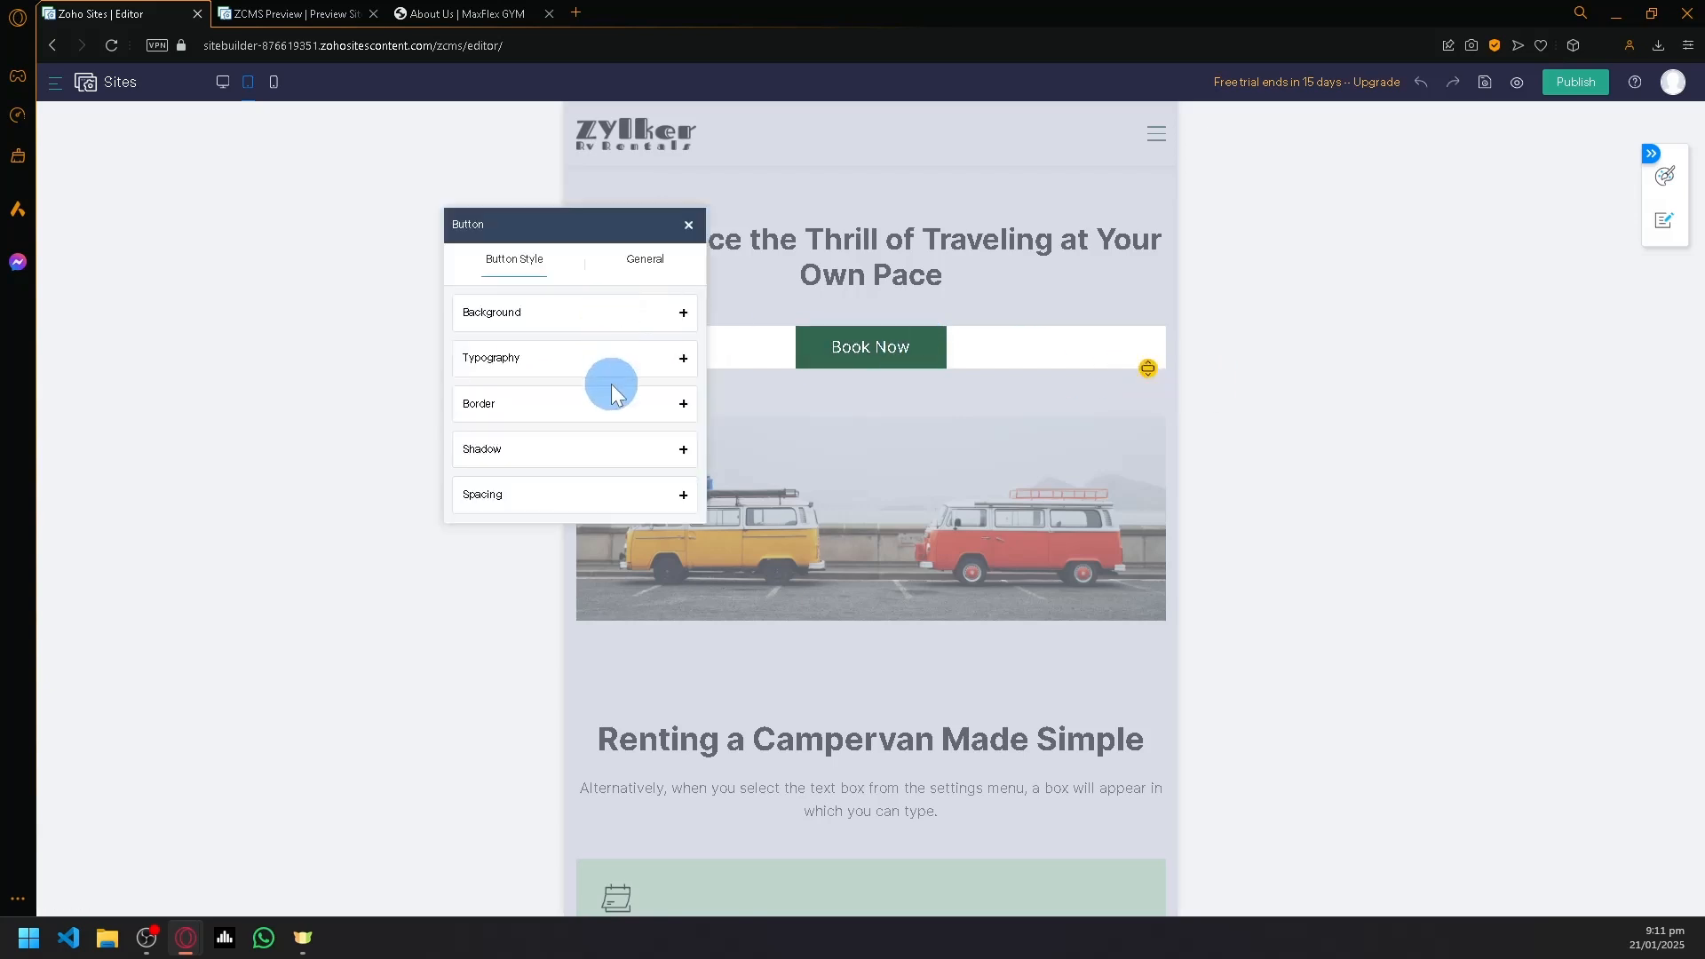
left_click(638, 280)
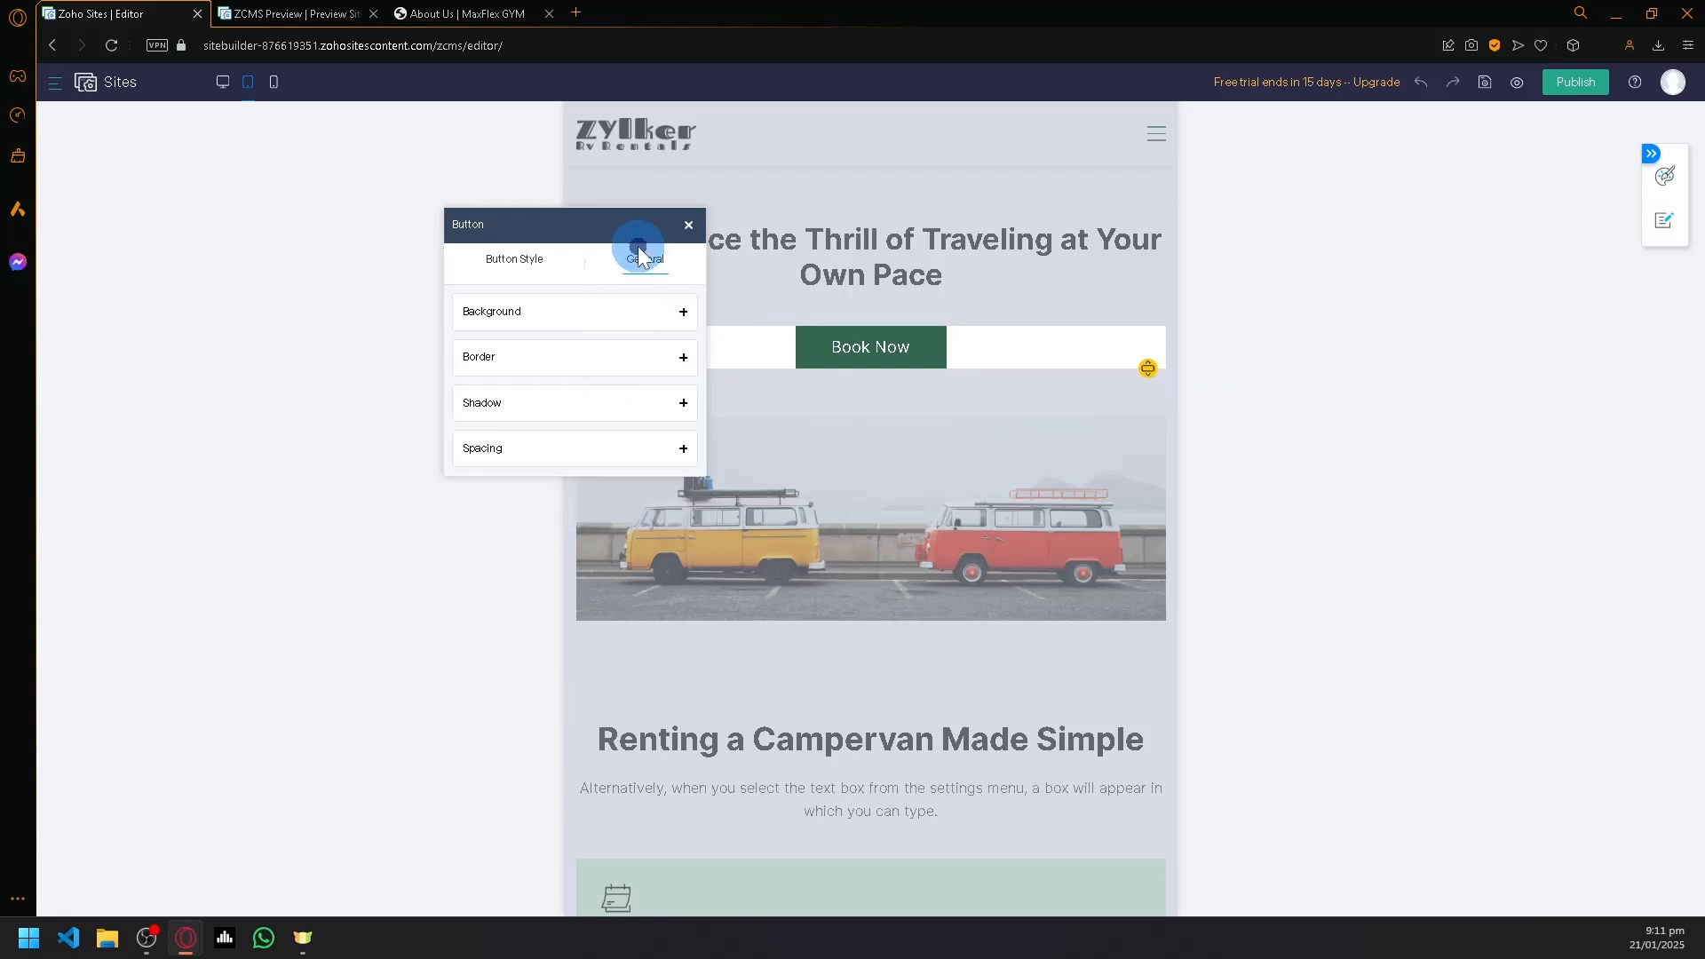
left_click(689, 233)
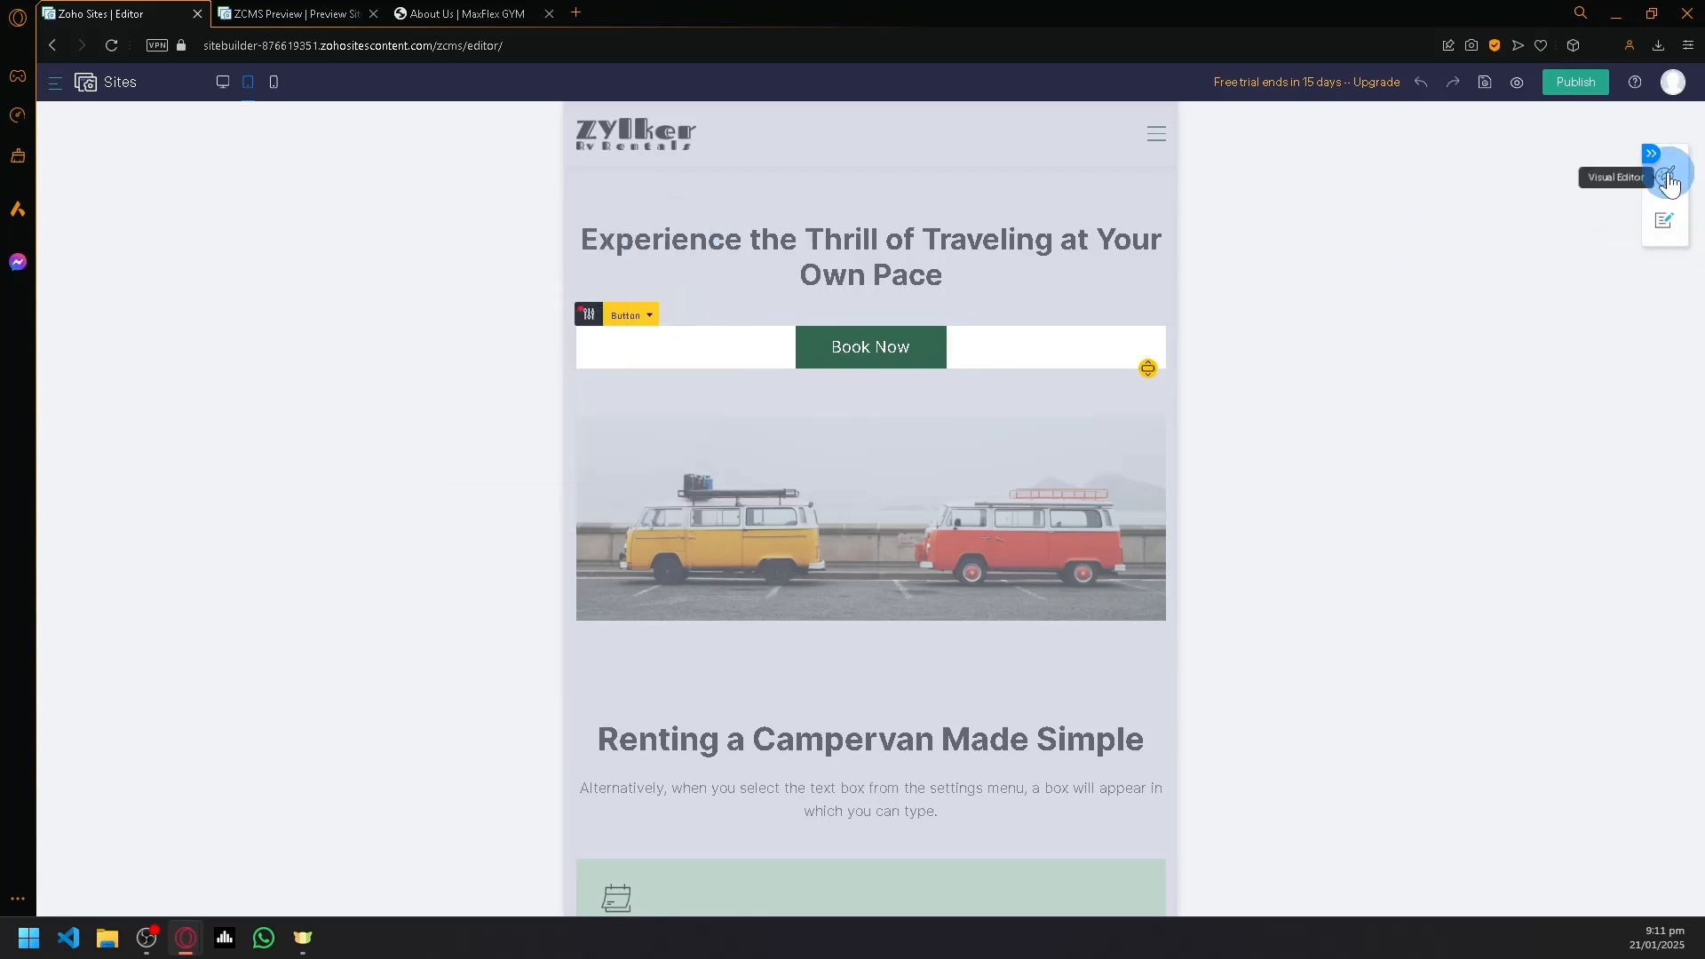
- Open the Home page's properties, review its General and SEO settings, and close them without changes
left_click(1667, 222)
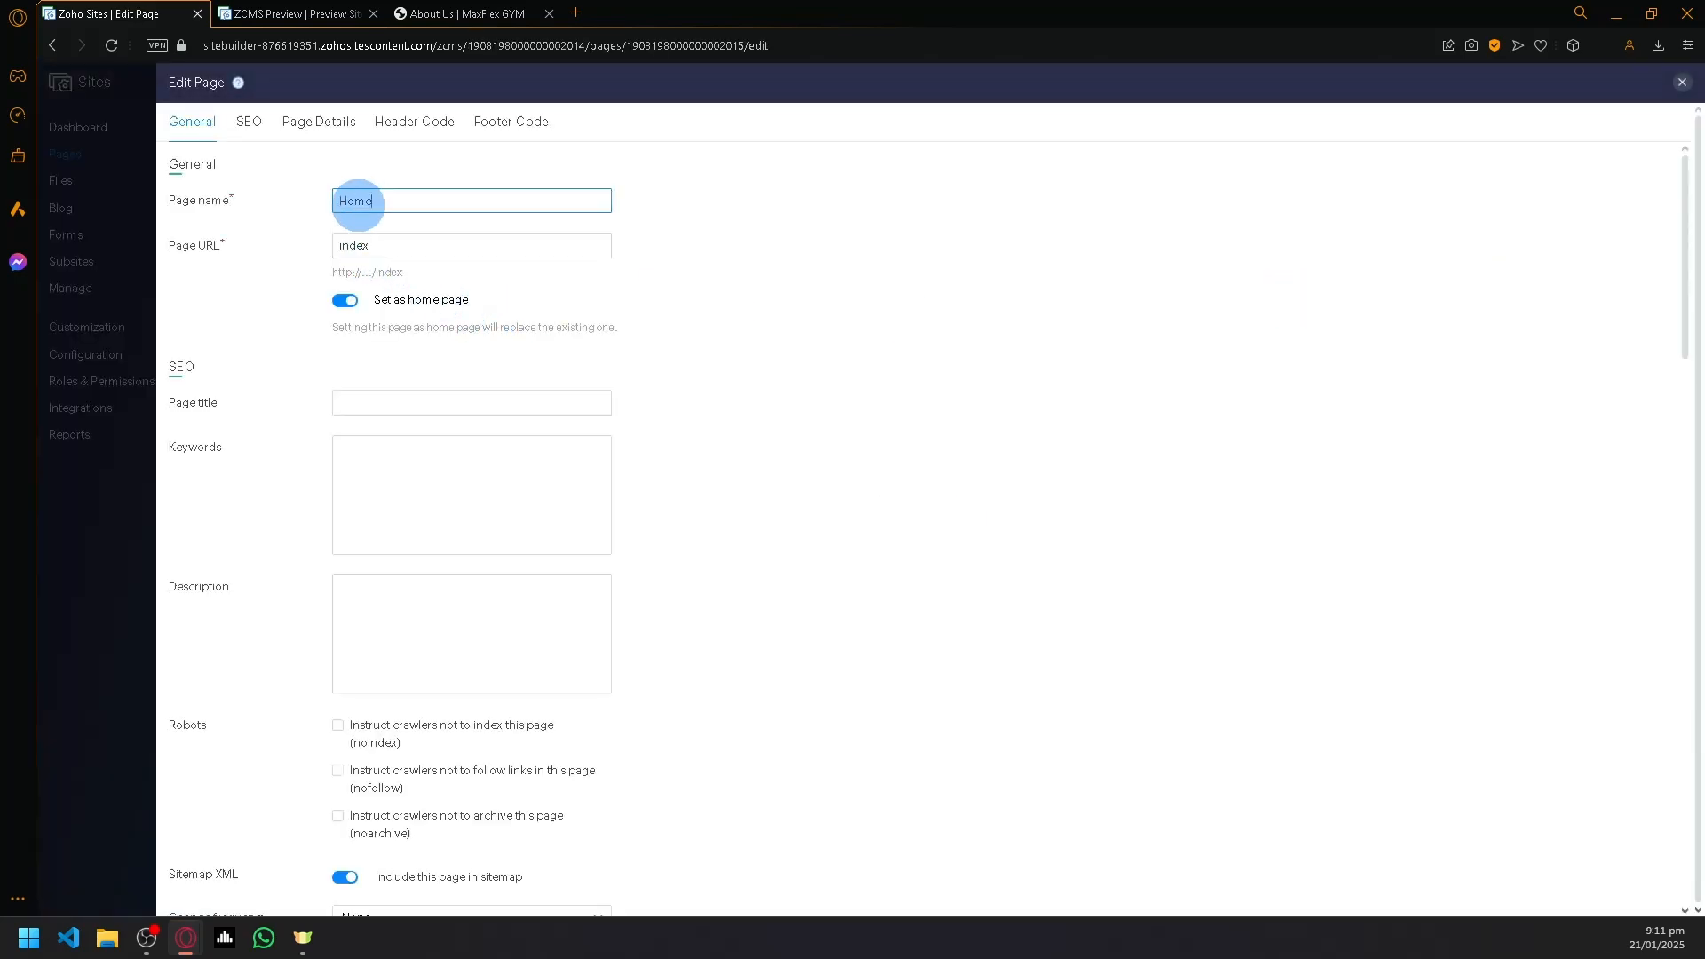
left_click(137, 200)
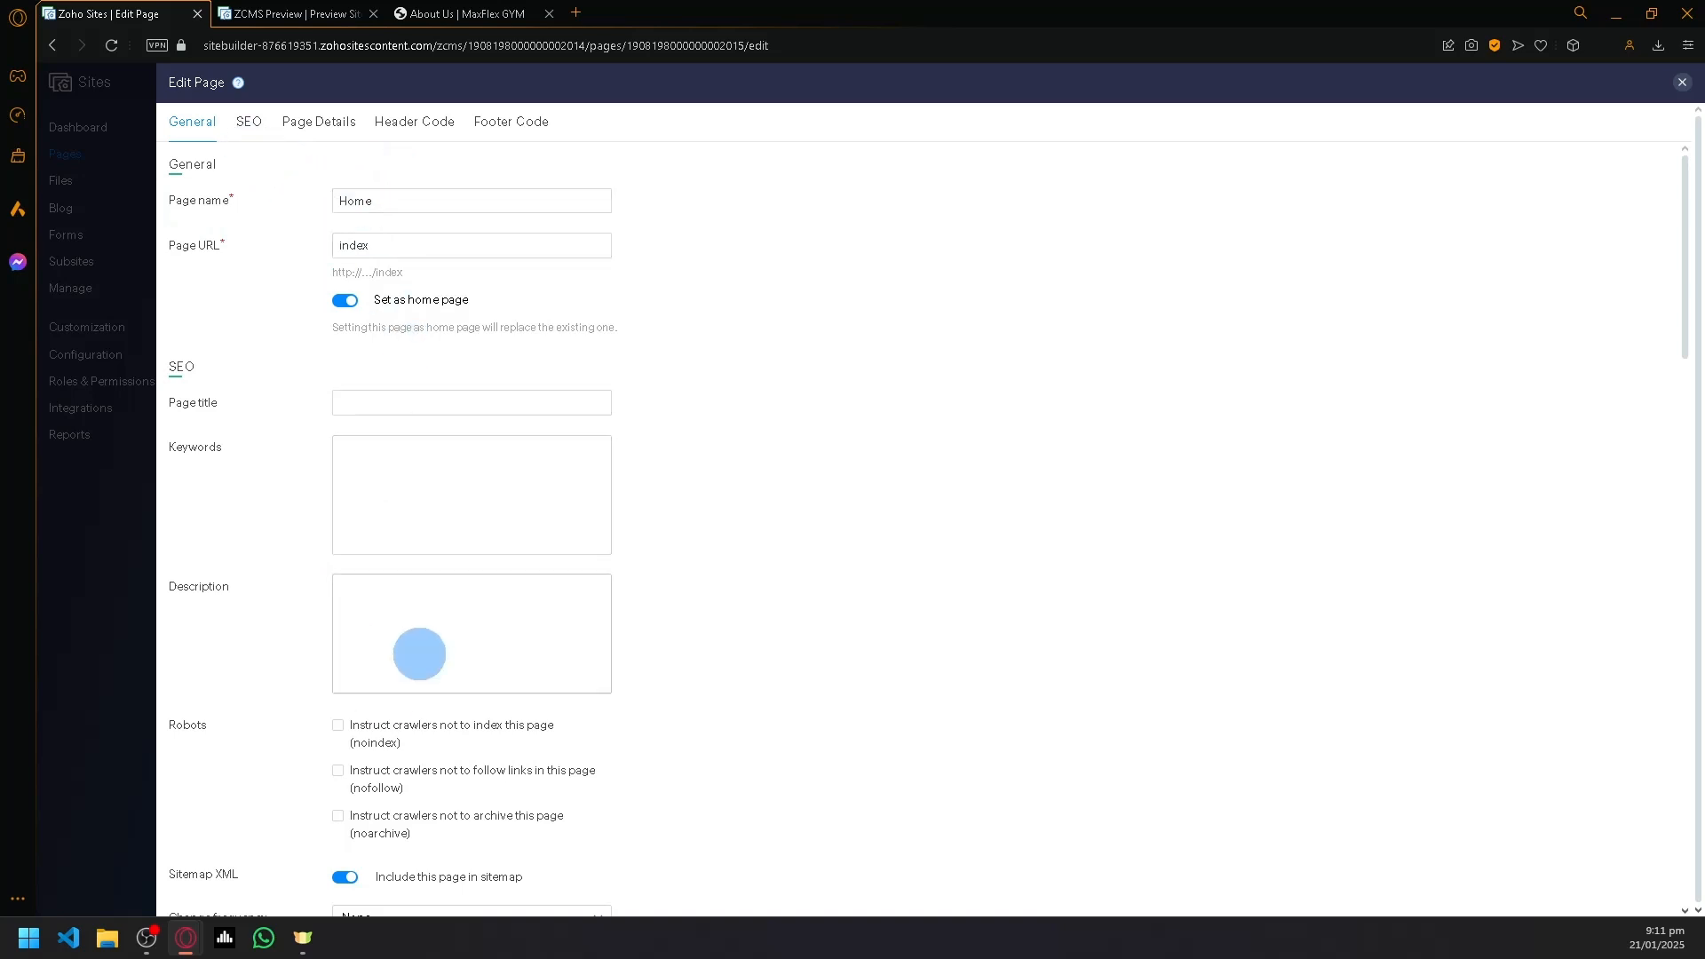
left_click(251, 131)
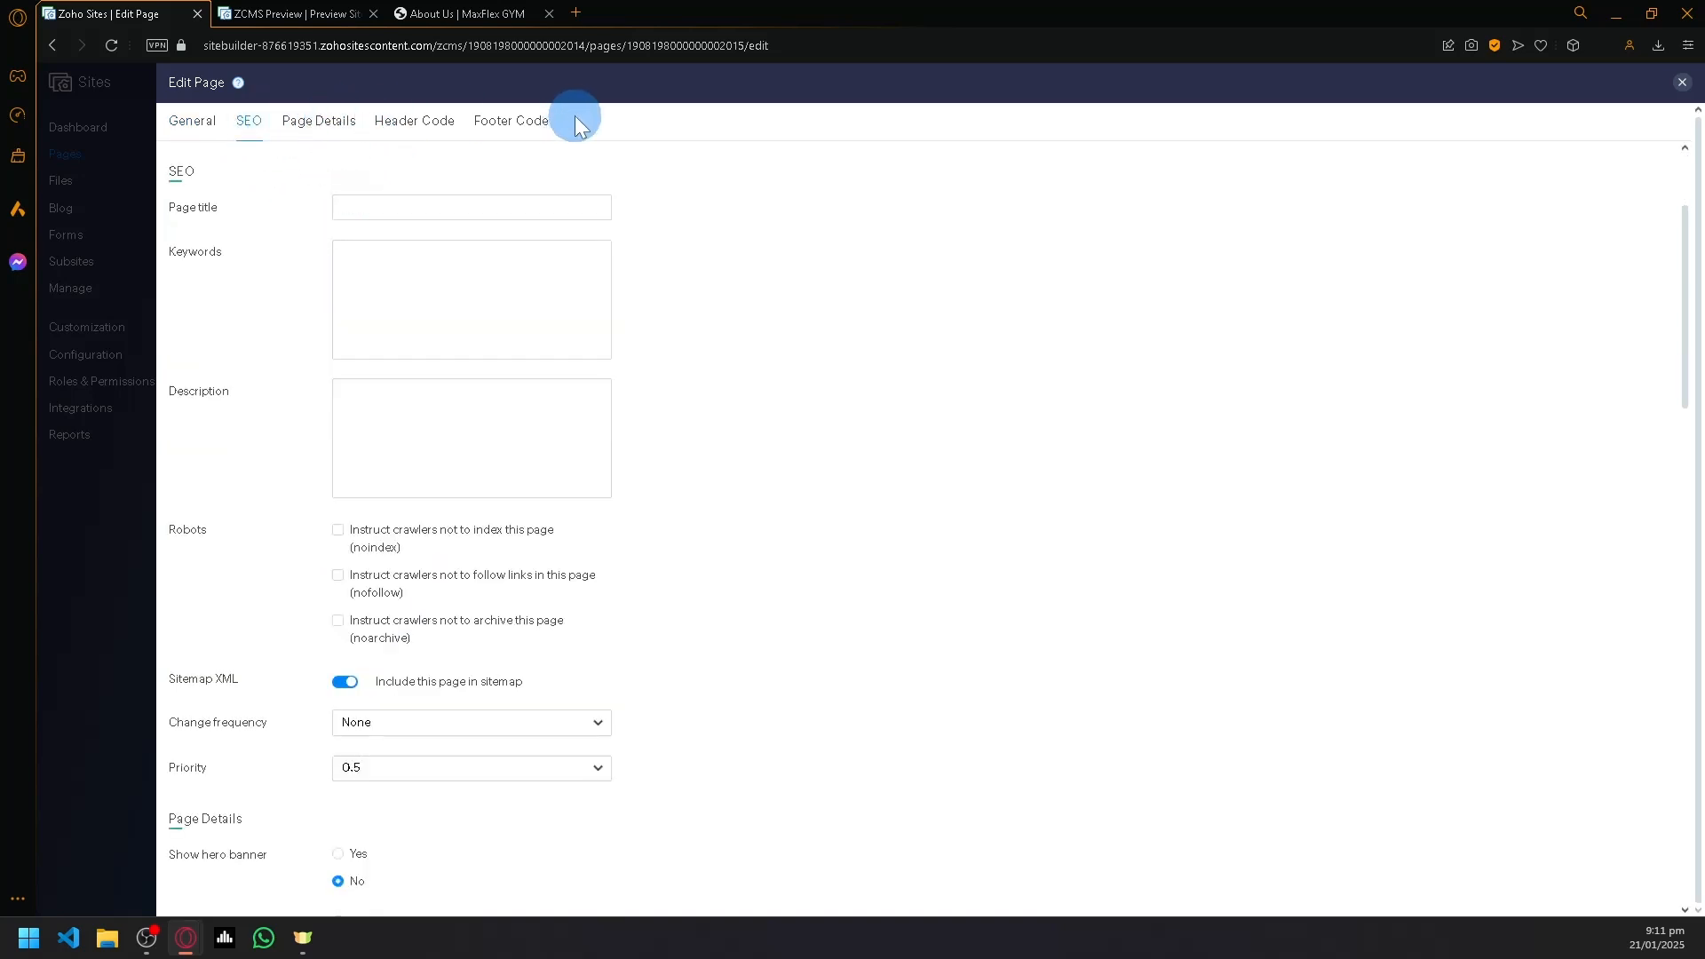
left_click(1680, 84)
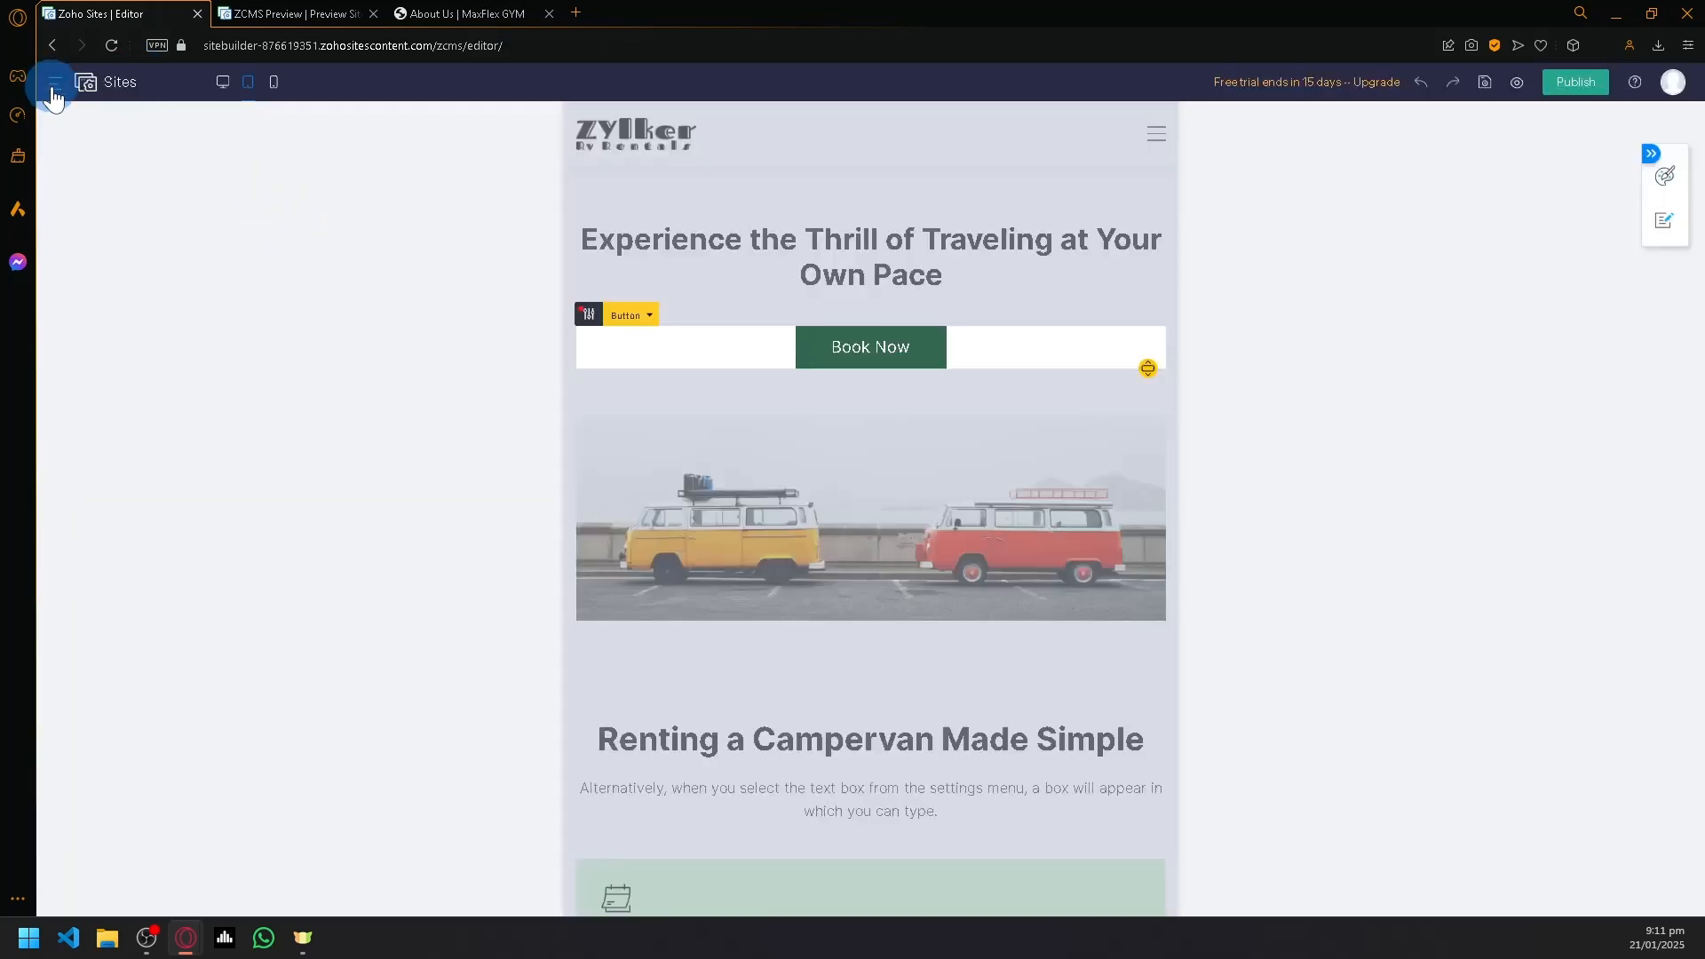
- Open the site's Pages management area from the editor
left_click(55, 83)
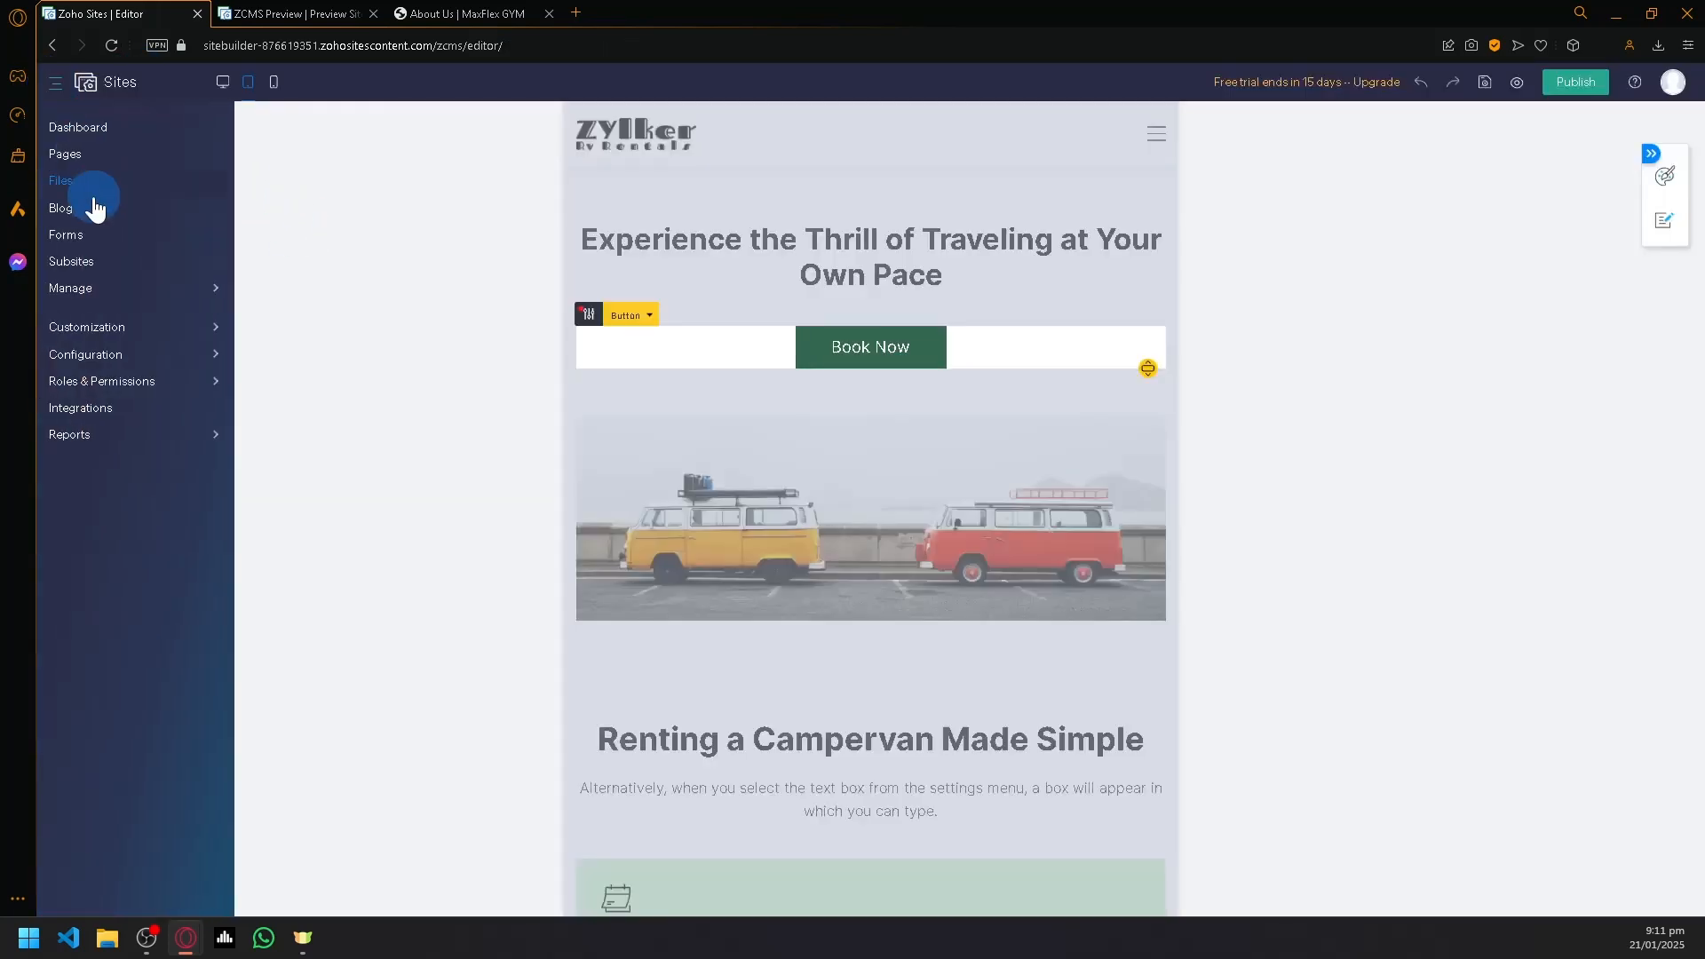
left_click(68, 160)
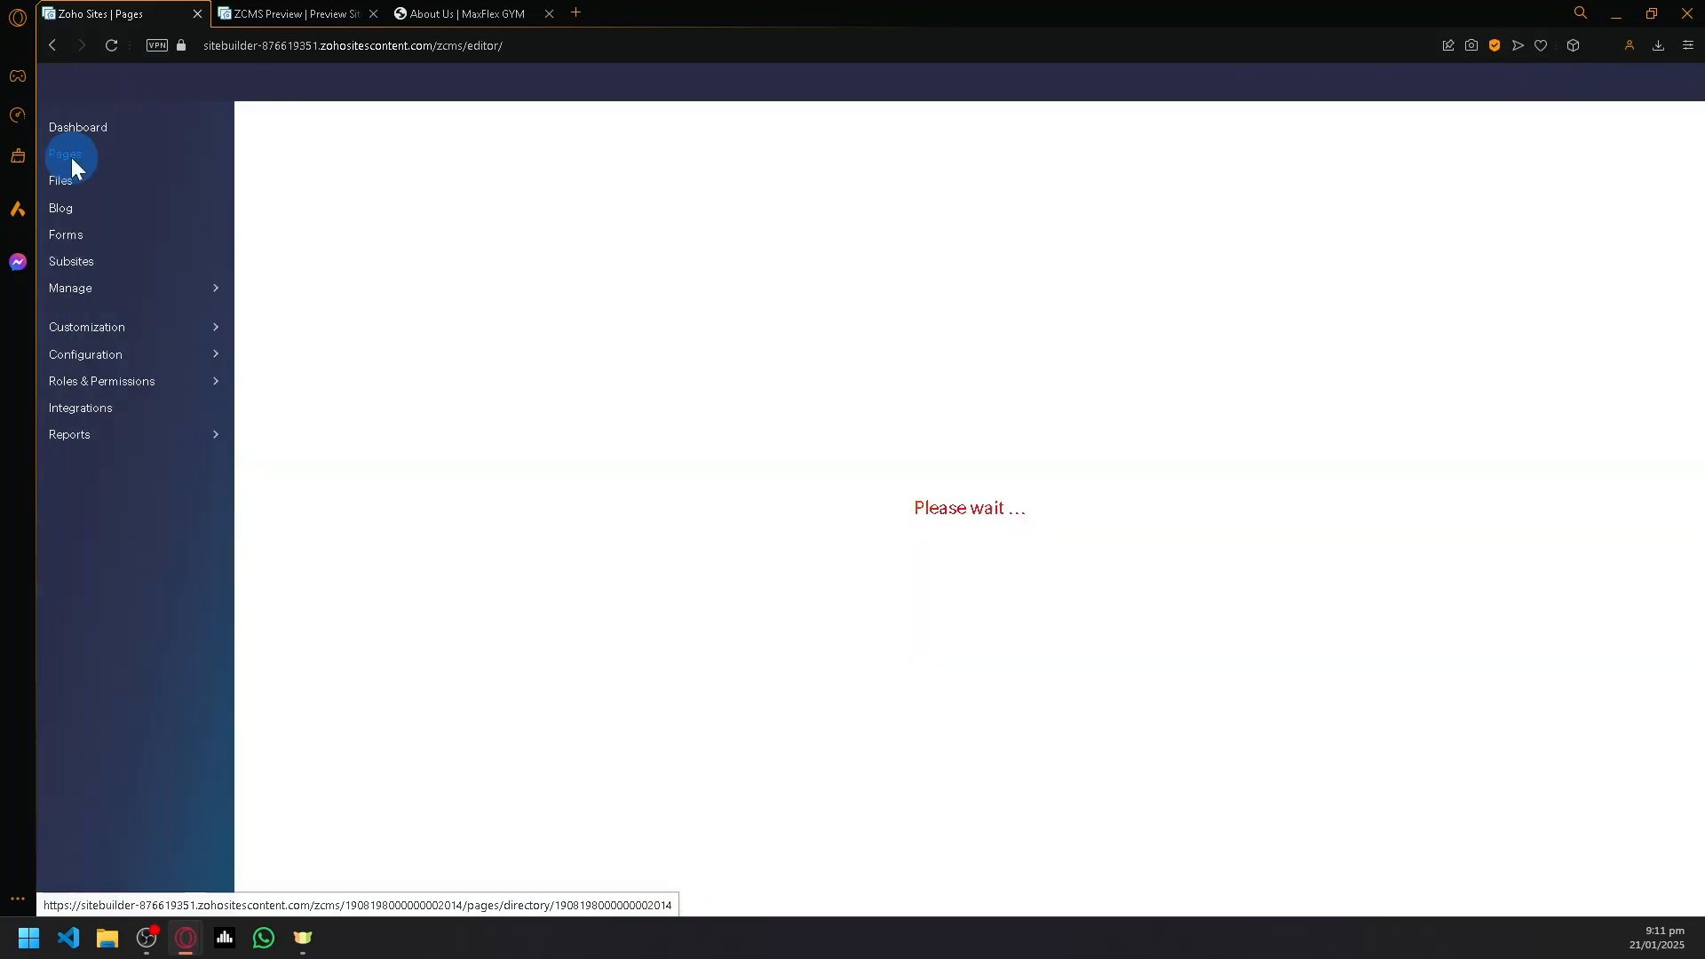